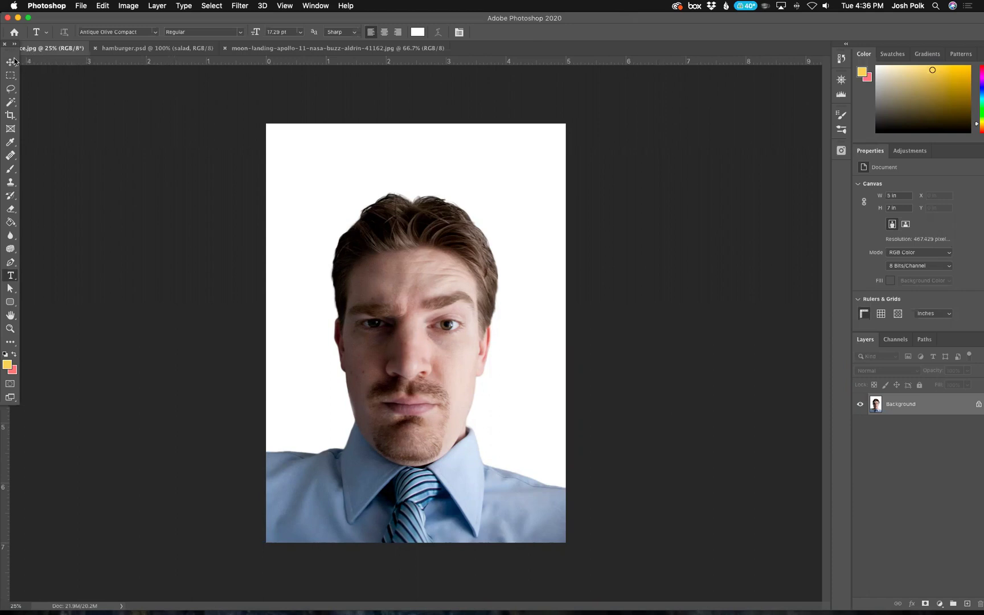
Reset the Essentials workspace to its default layout and fit the application window to the screen.
drag(14, 53, 28, 83)
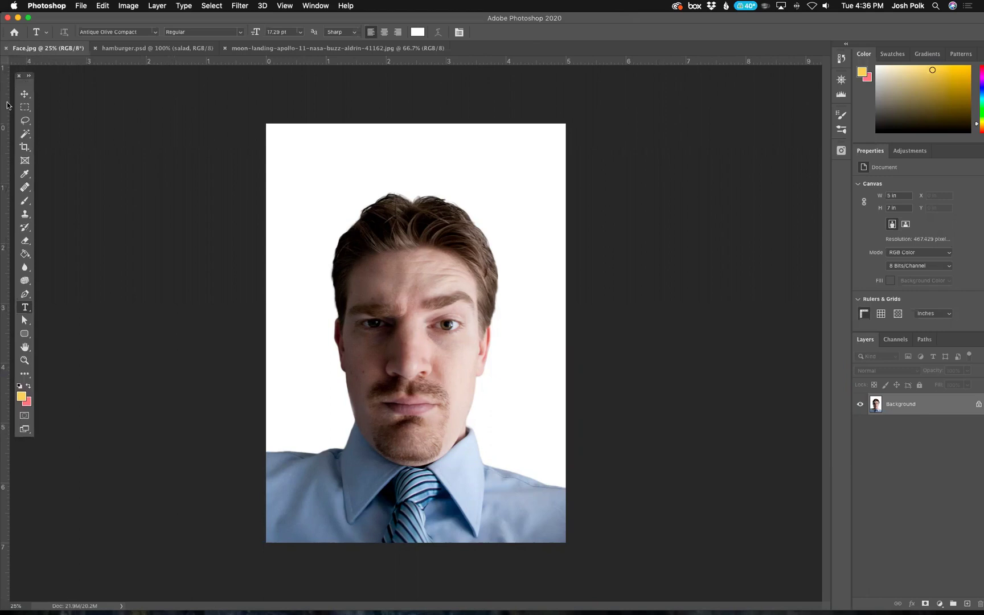
click(314, 7)
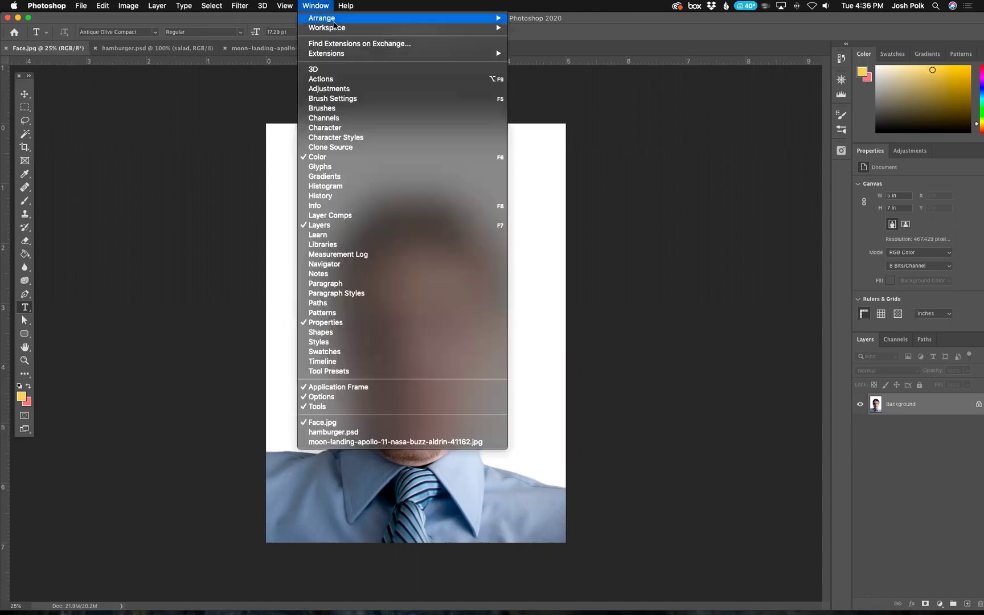
mouse_move(360, 32)
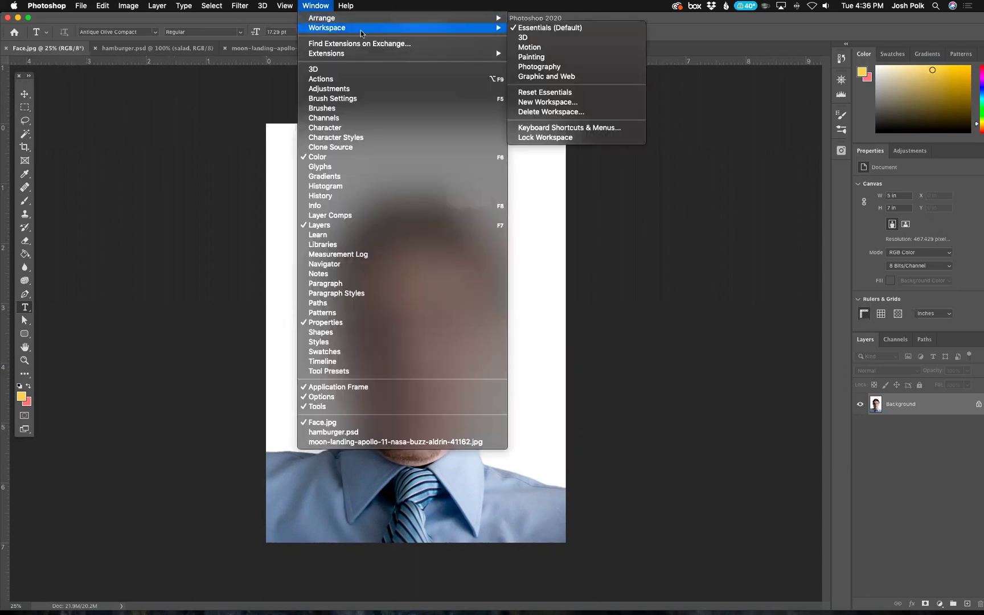
click(572, 96)
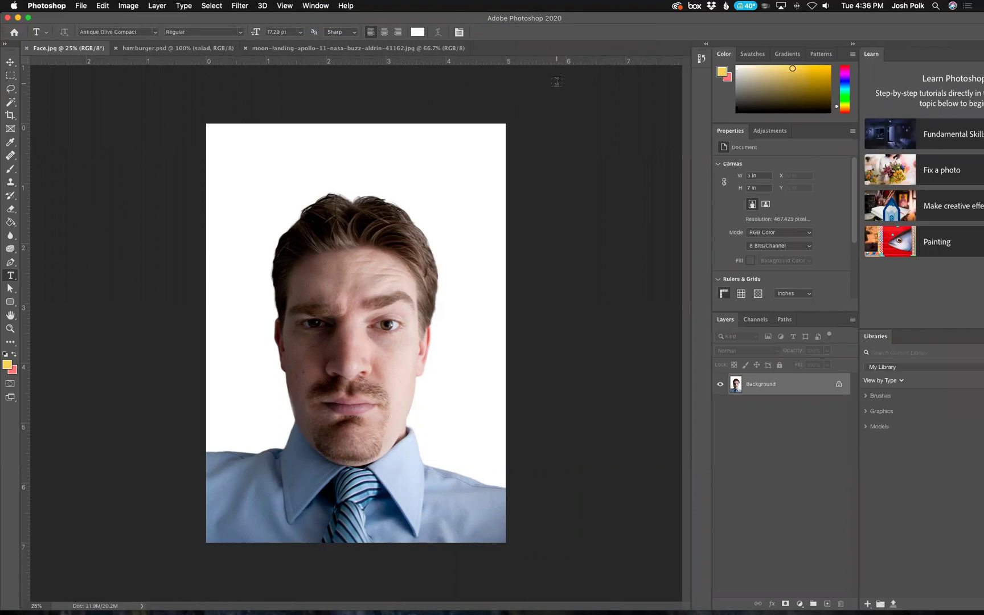
click(27, 19)
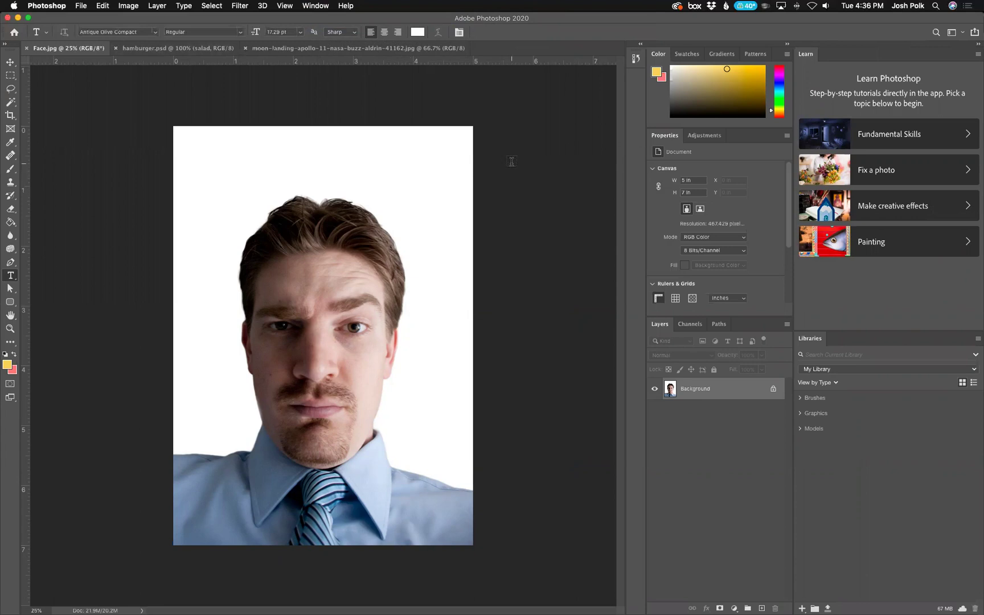
Switch the workspace to Painting, followed by Motion, to preview their panel layouts.
click(322, 9)
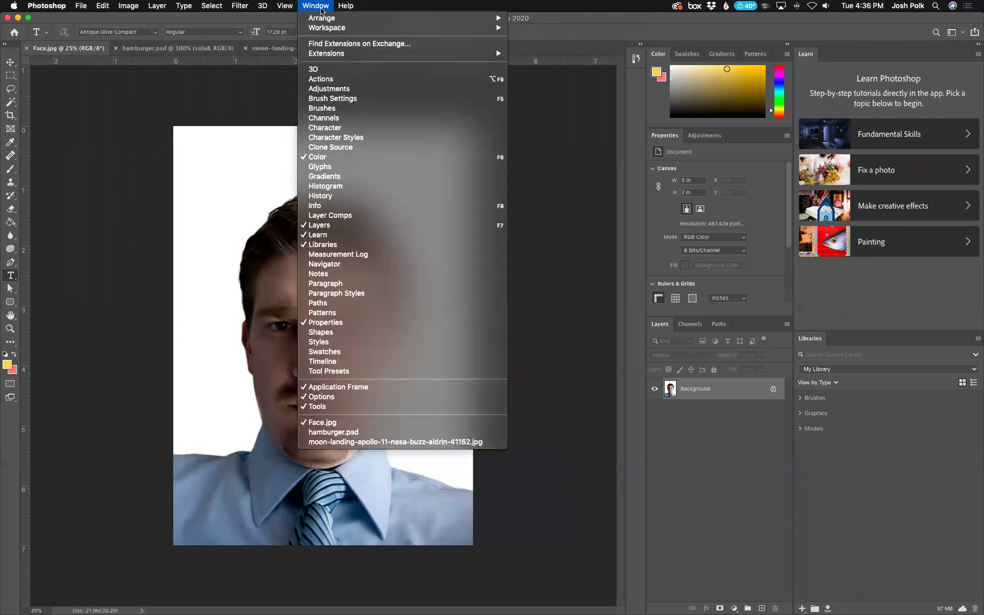
mouse_move(333, 28)
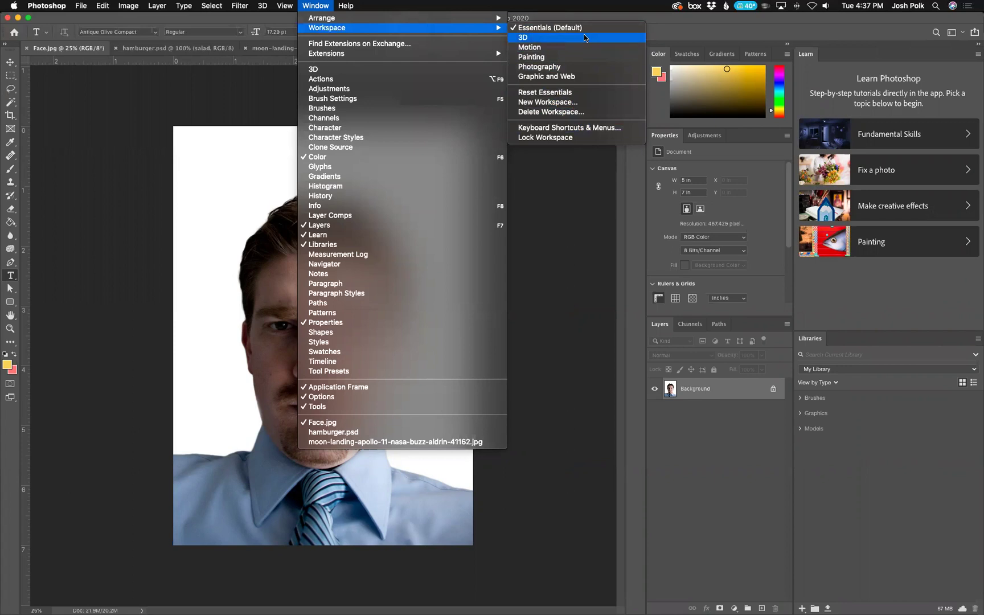
click(531, 58)
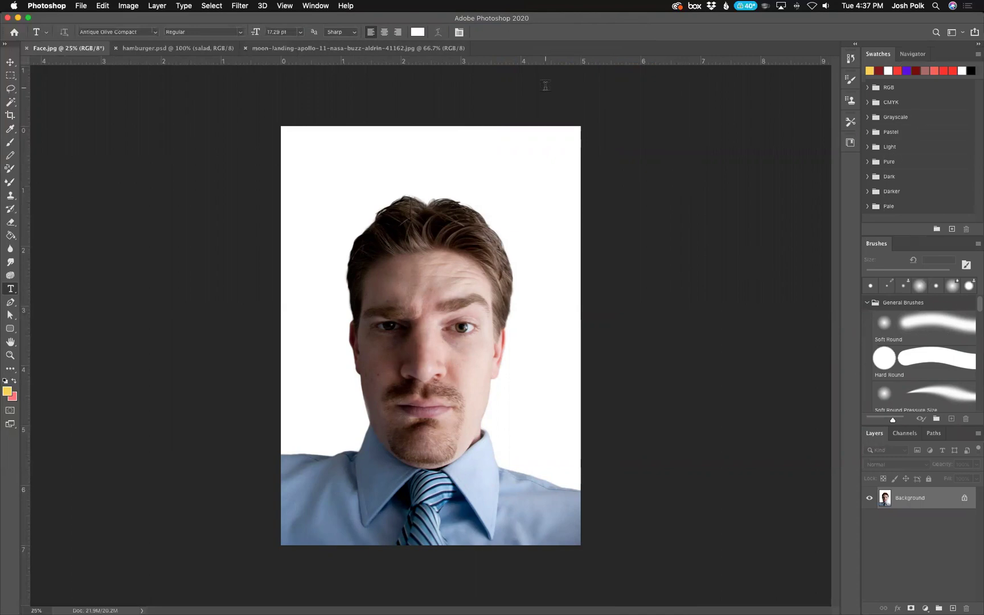
click(317, 5)
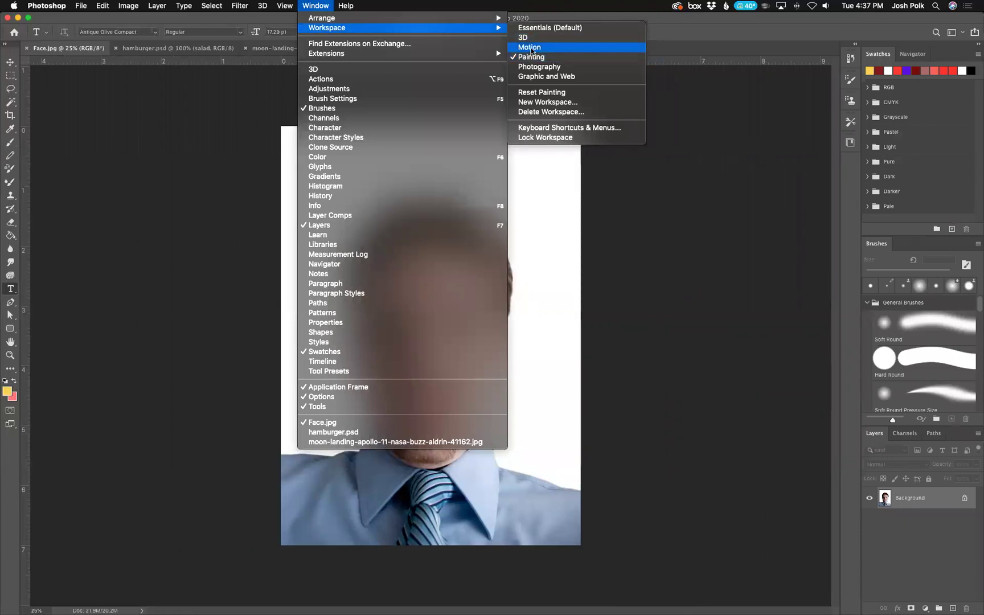
click(536, 49)
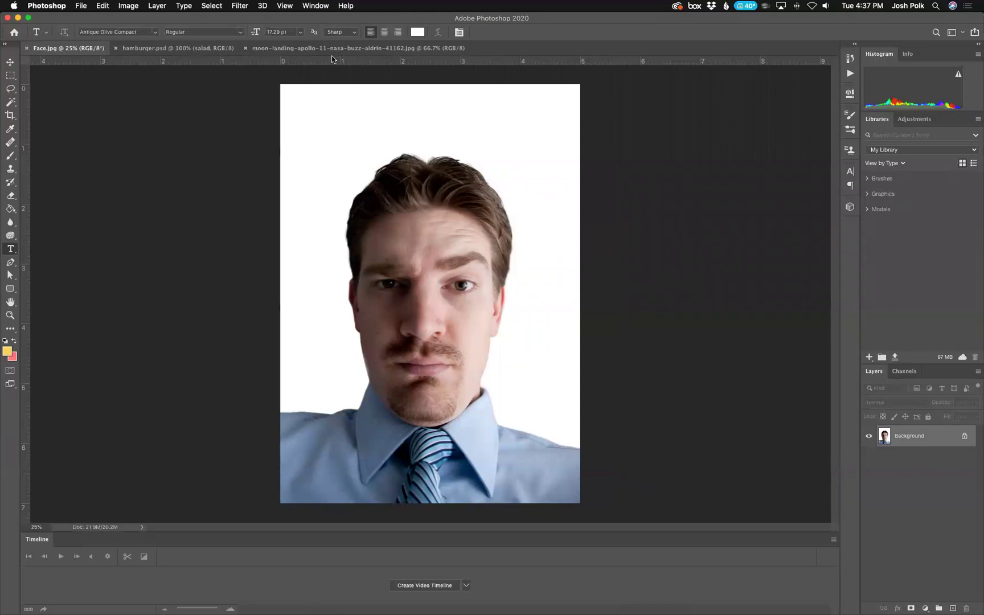
Switch the workspace back to Essentials (Default).
click(315, 6)
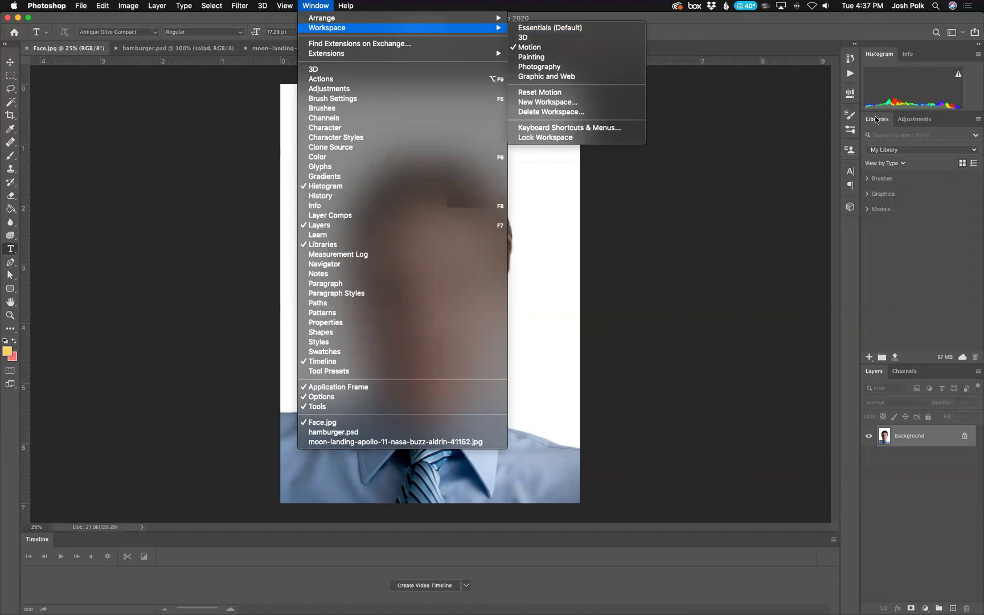
click(917, 121)
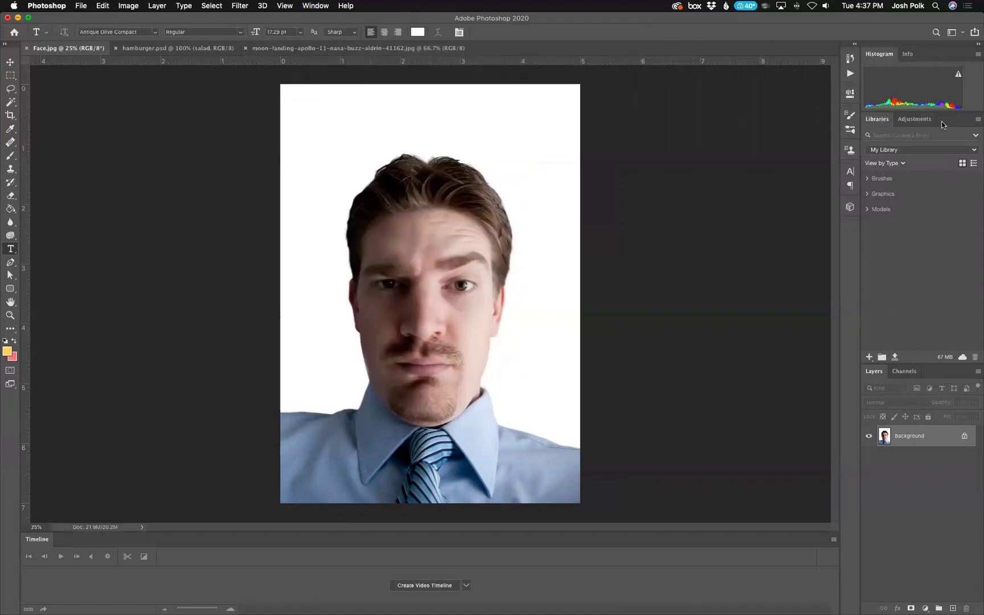
click(321, 8)
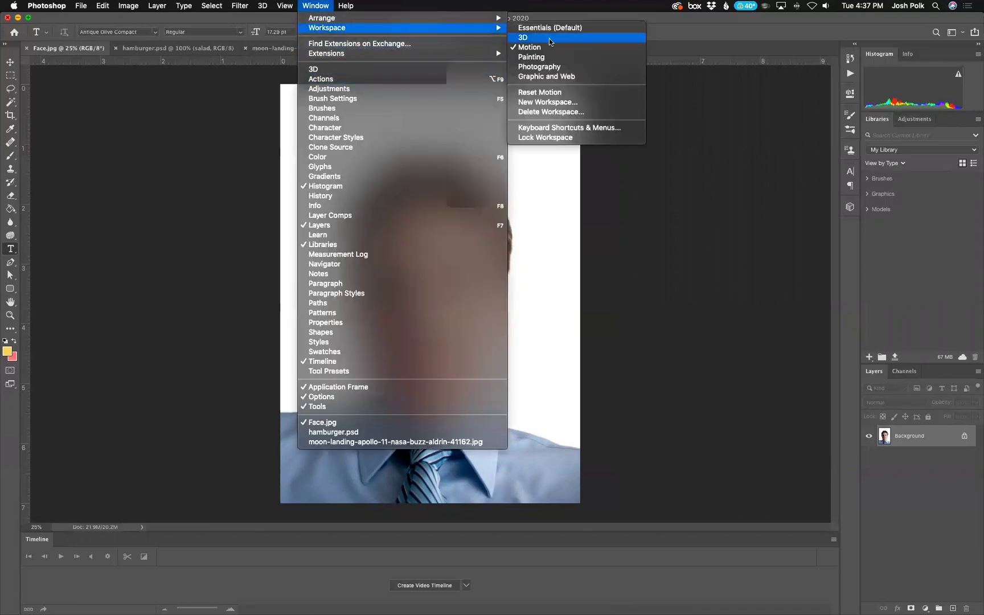
click(565, 27)
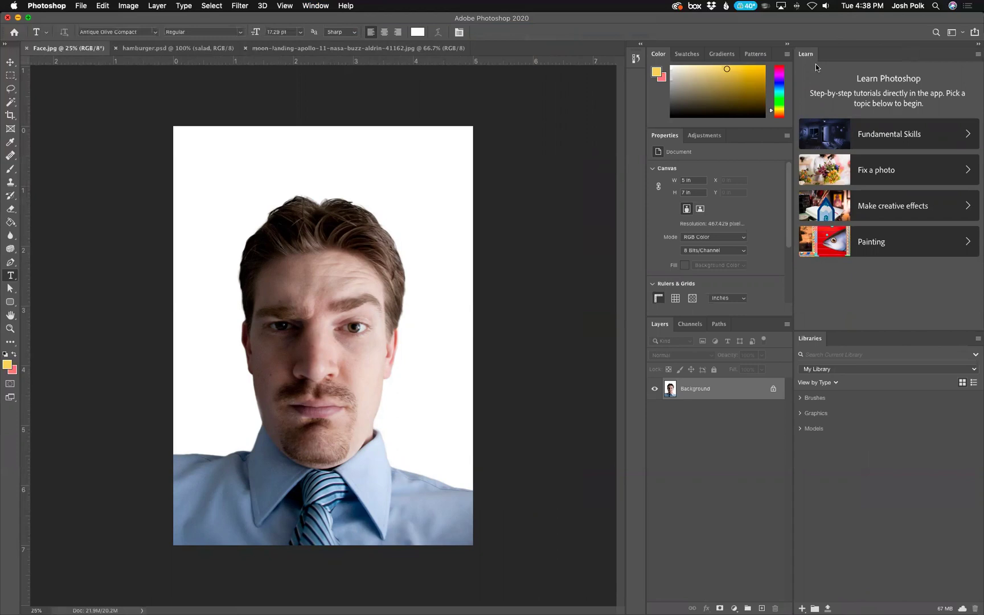
Float the Layers panel over the canvas, make it taller, and dock it back between Channels and Paths.
drag(660, 324, 480, 150)
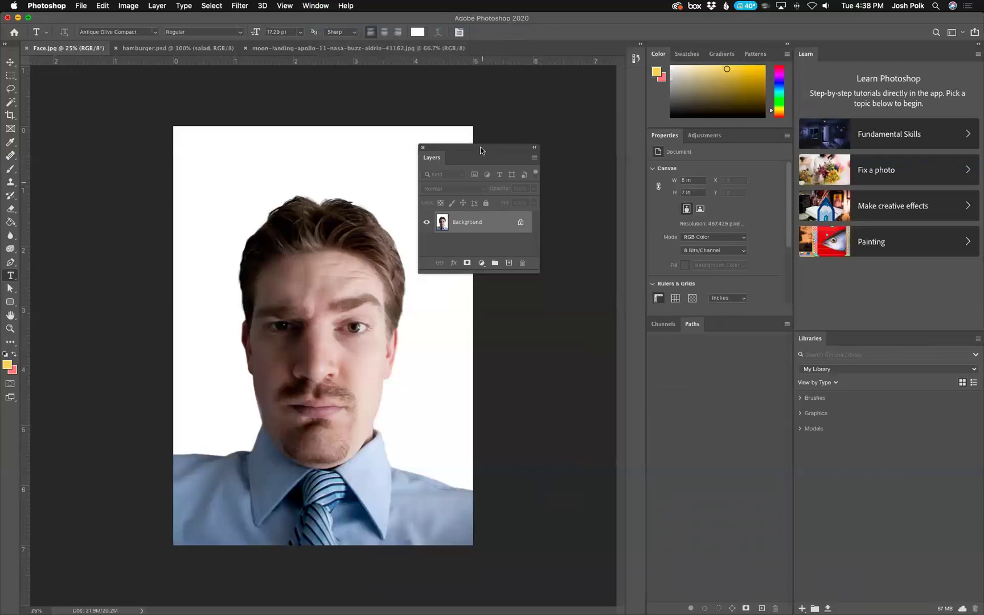
drag(539, 273, 555, 313)
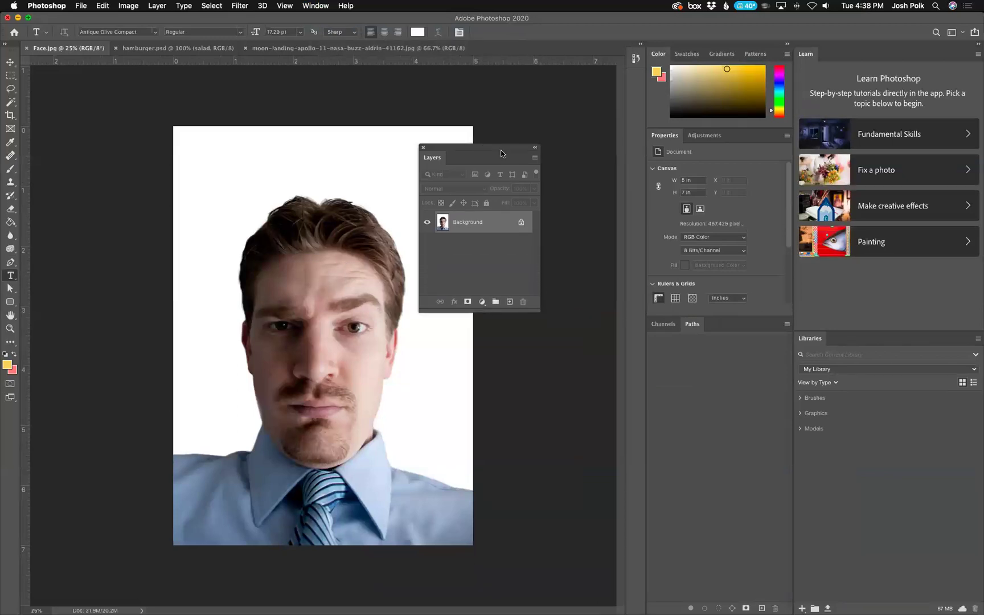
drag(443, 160, 692, 328)
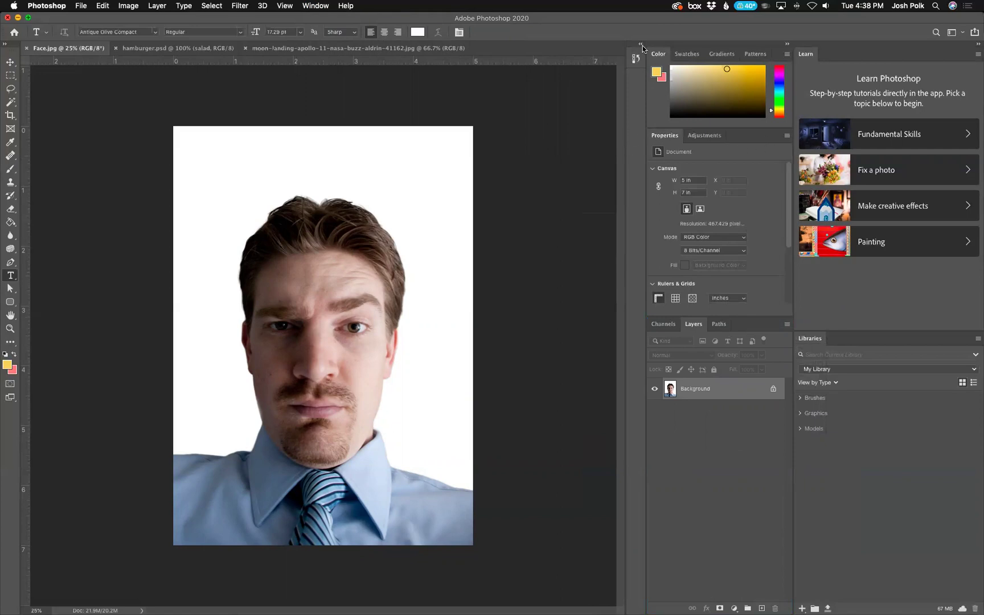
Collapse the Color, Properties and Layers column and the Learn and Libraries column into icons.
click(788, 45)
click(788, 45)
click(787, 45)
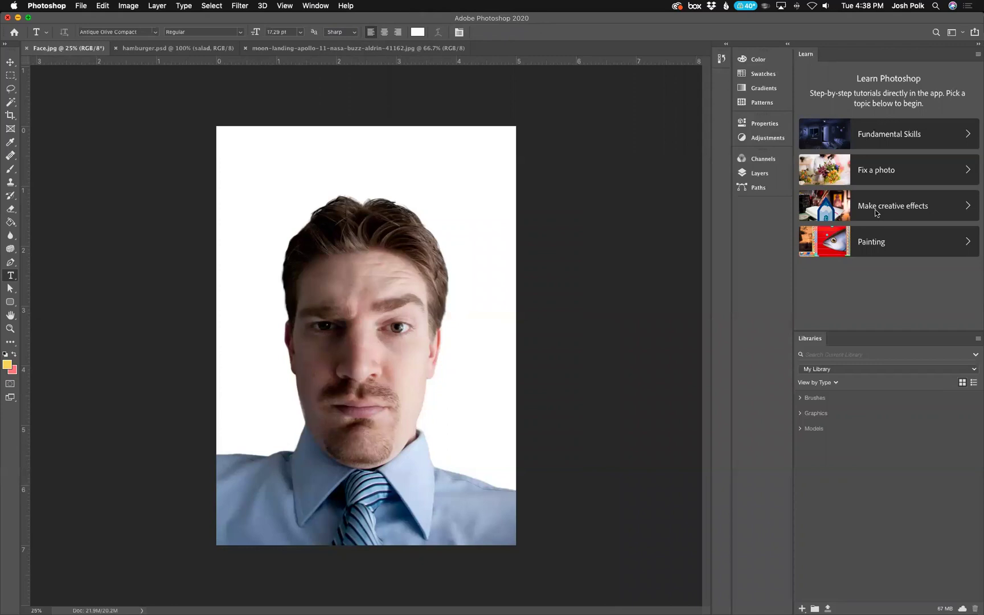
click(976, 48)
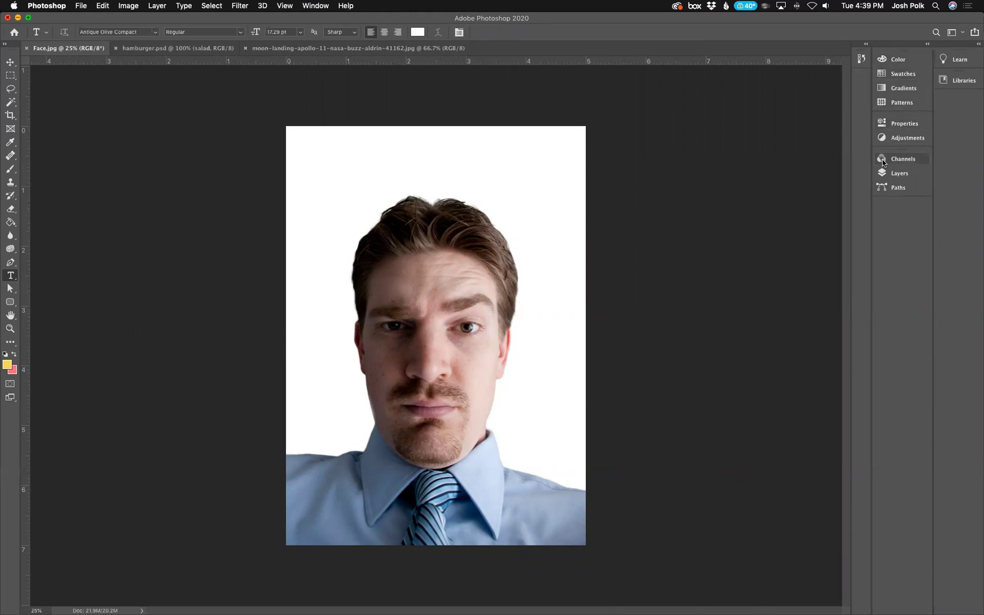
Resize the collapsed panel columns and dock the History panel beneath the Channels, Layers and Paths group.
drag(932, 117, 846, 83)
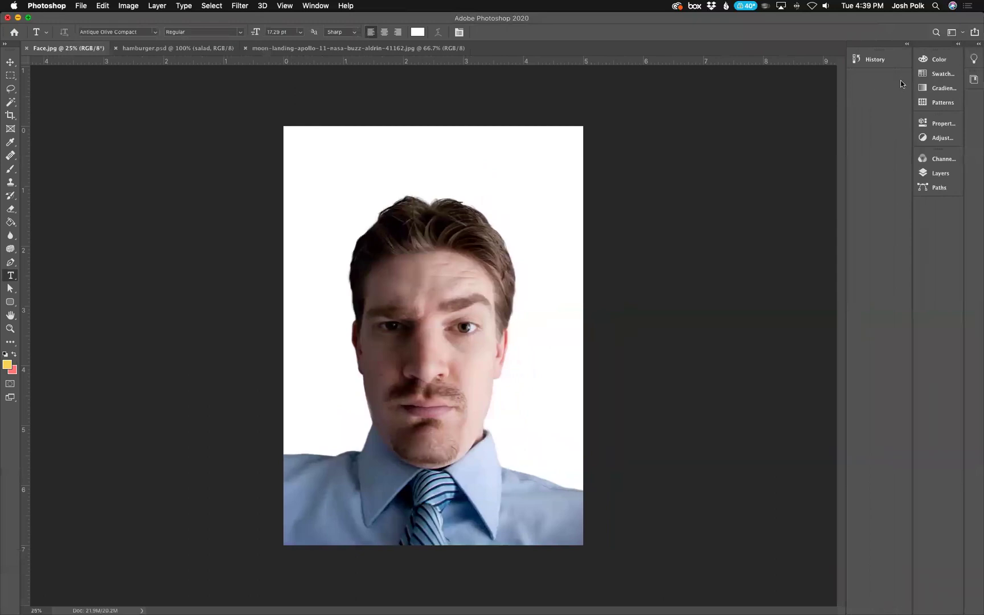
drag(881, 51, 880, 132)
drag(944, 210, 943, 197)
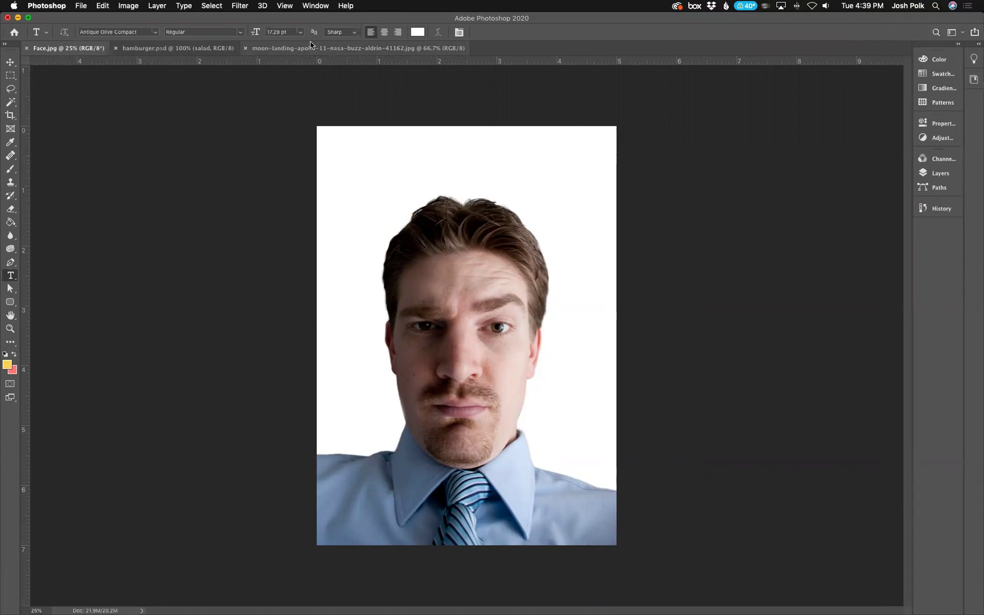
click(314, 8)
mouse_move(358, 31)
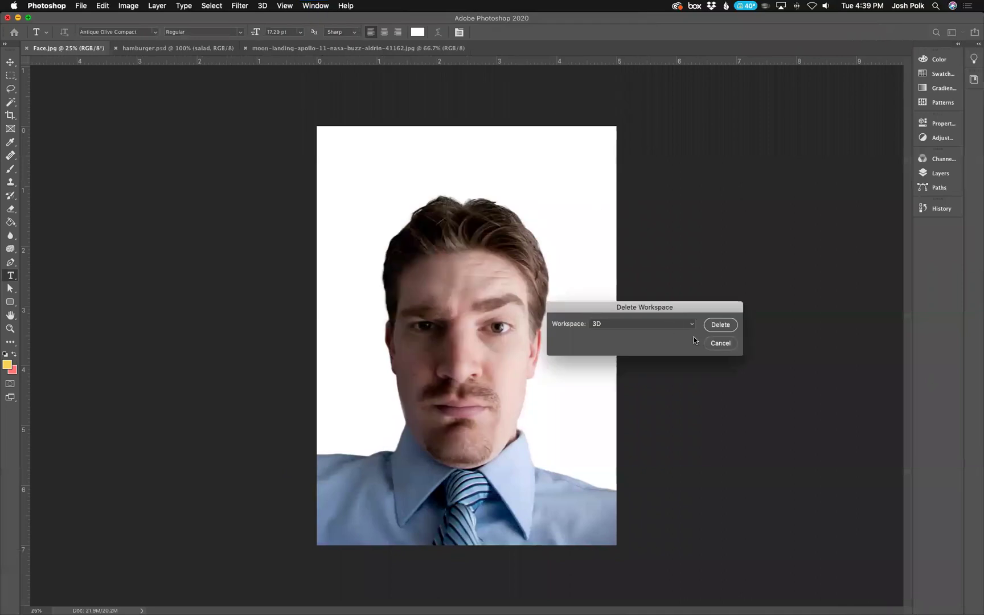
click(721, 325)
Open the New Workspace dialog to examine its capture options, and cancel it without saving.
click(315, 5)
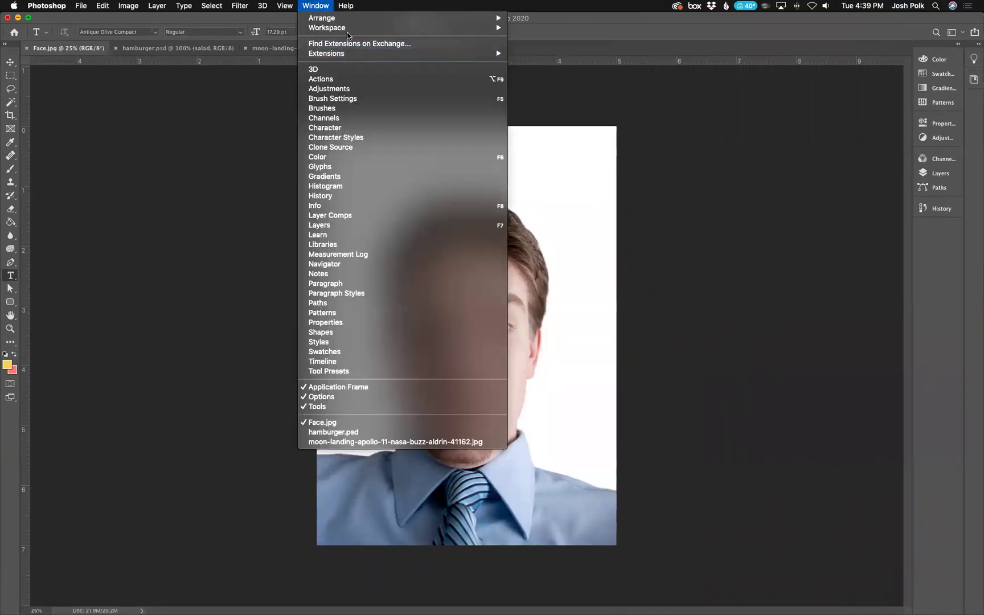
mouse_move(359, 28)
click(573, 106)
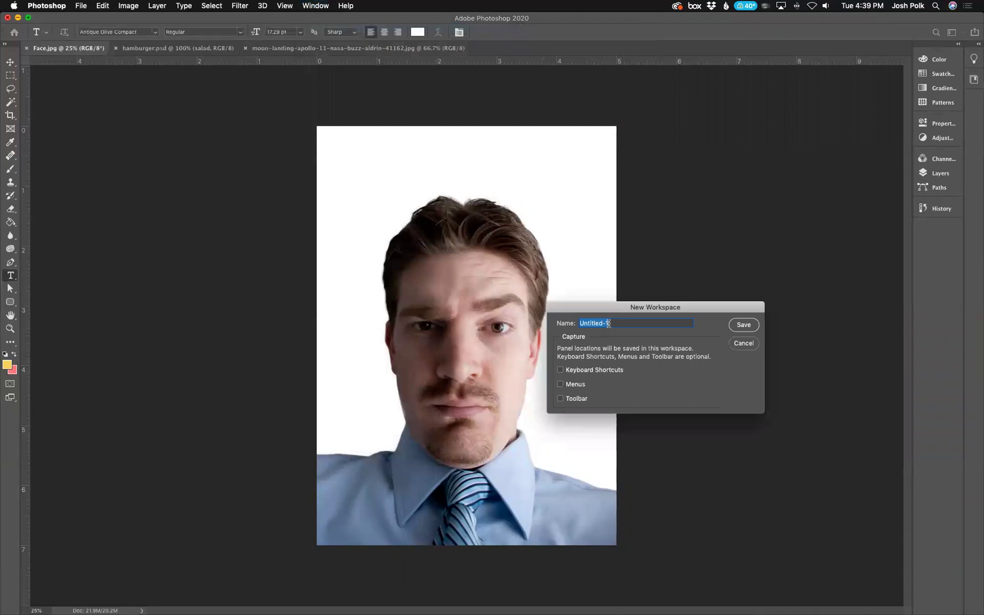
drag(660, 310, 602, 269)
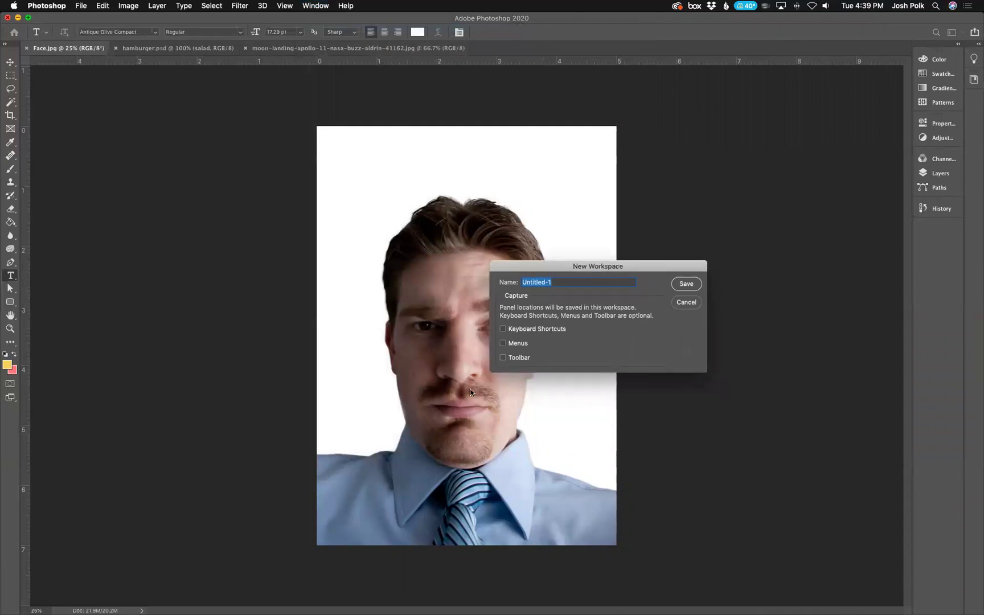
click(690, 303)
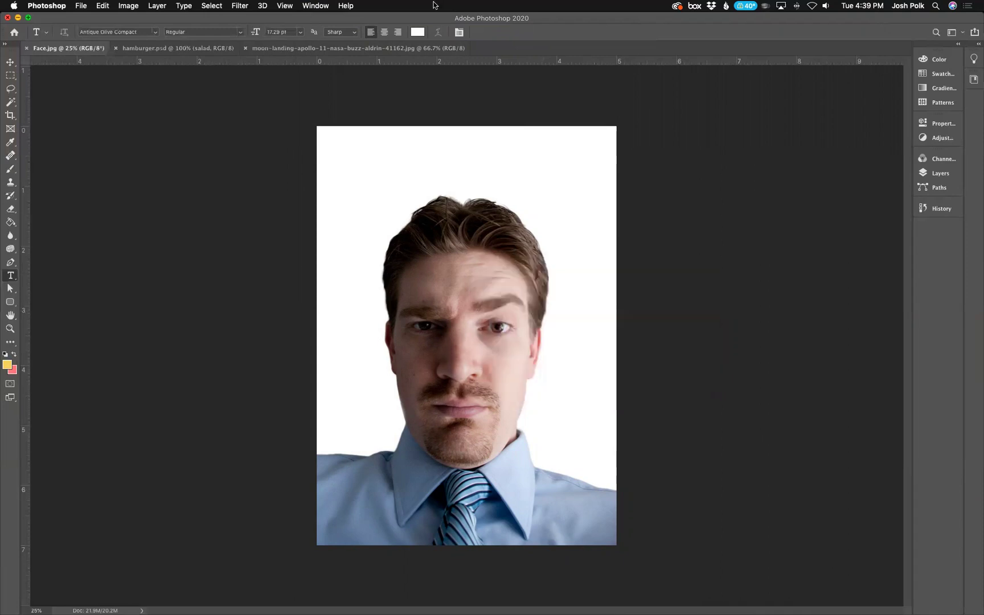
Float the Swatches, Gradients and Color panels separately over the canvas area.
click(316, 7)
mouse_move(340, 21)
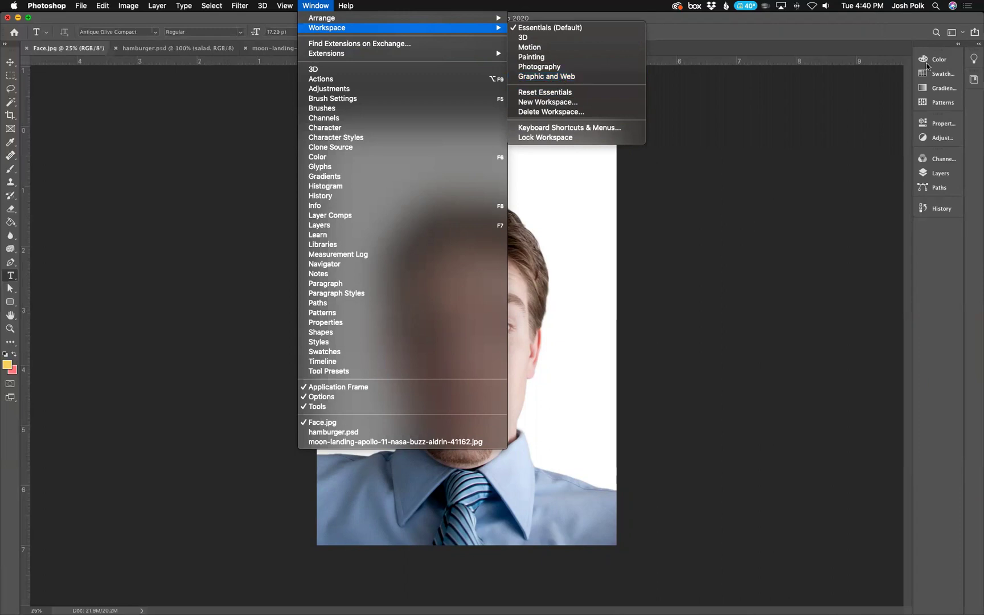
click(943, 74)
click(942, 74)
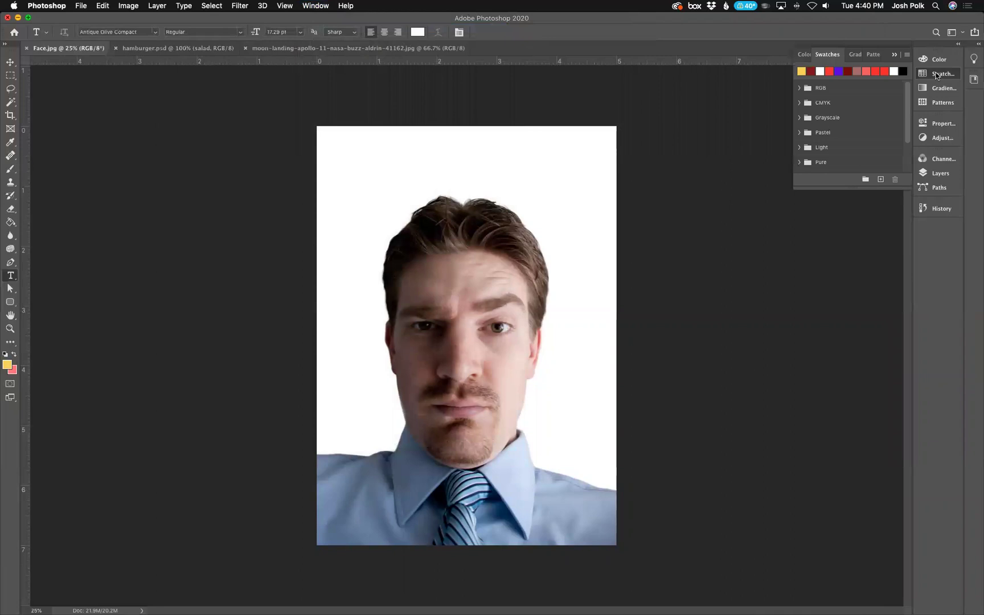
drag(828, 52, 682, 128)
drag(833, 54, 708, 219)
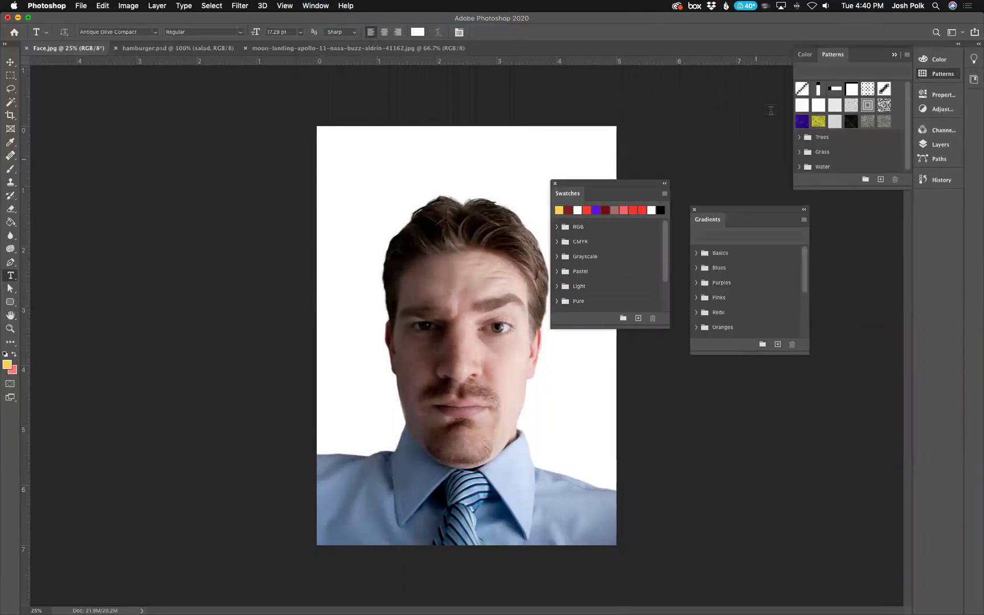
drag(811, 57, 640, 115)
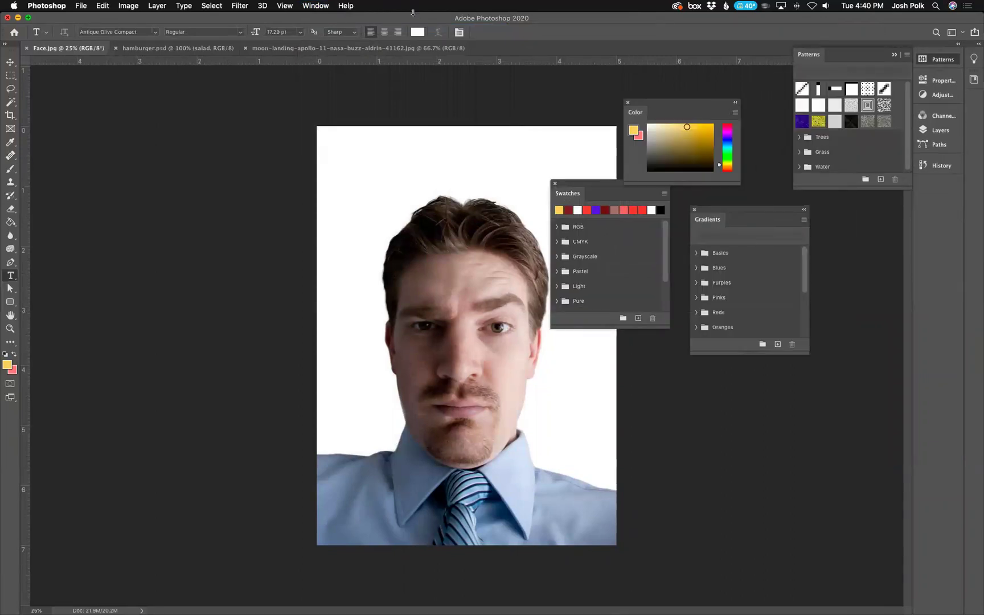
Reset the Essentials workspace to bring all scattered panels back to their default places.
click(315, 6)
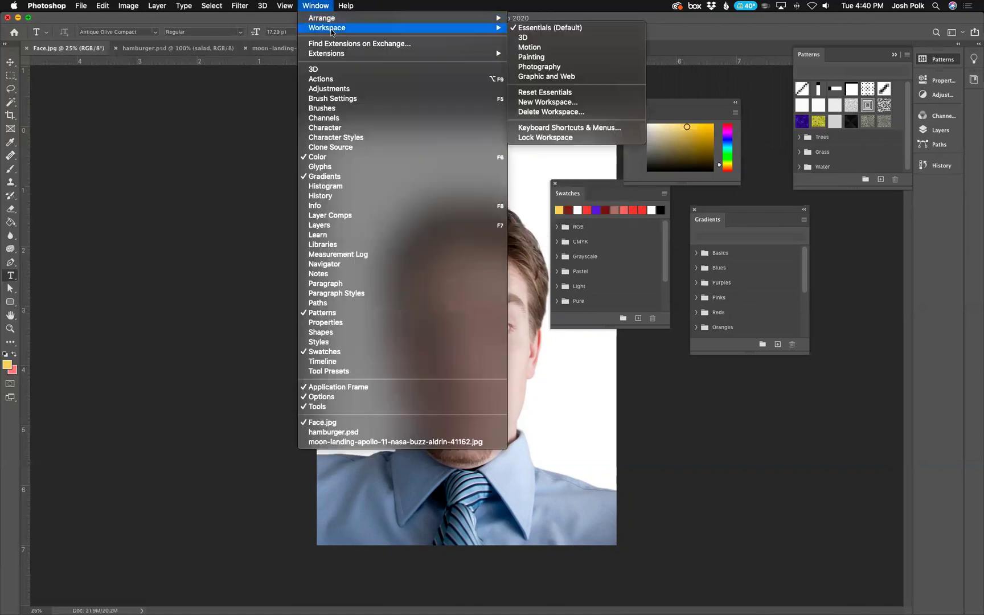
click(564, 93)
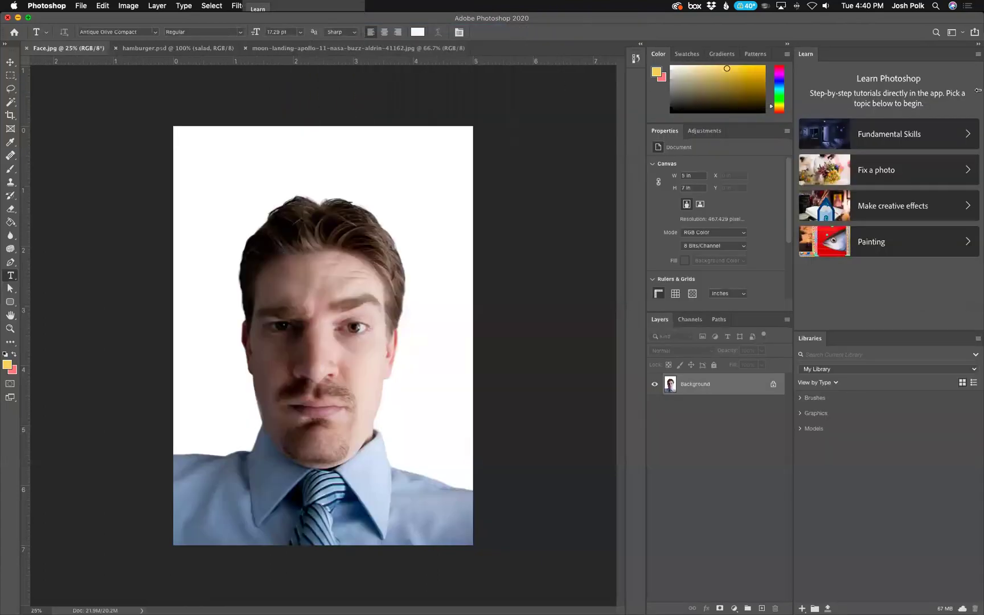
Collapse the Learn and Libraries column to narrow icons and dock the History panel below them.
click(978, 44)
drag(932, 83, 952, 87)
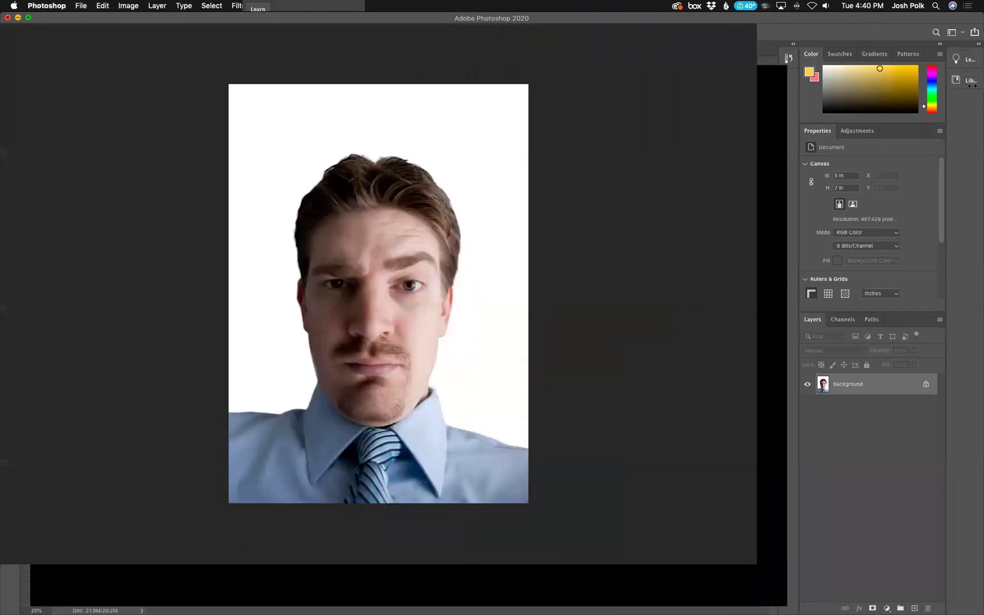
drag(807, 59, 976, 105)
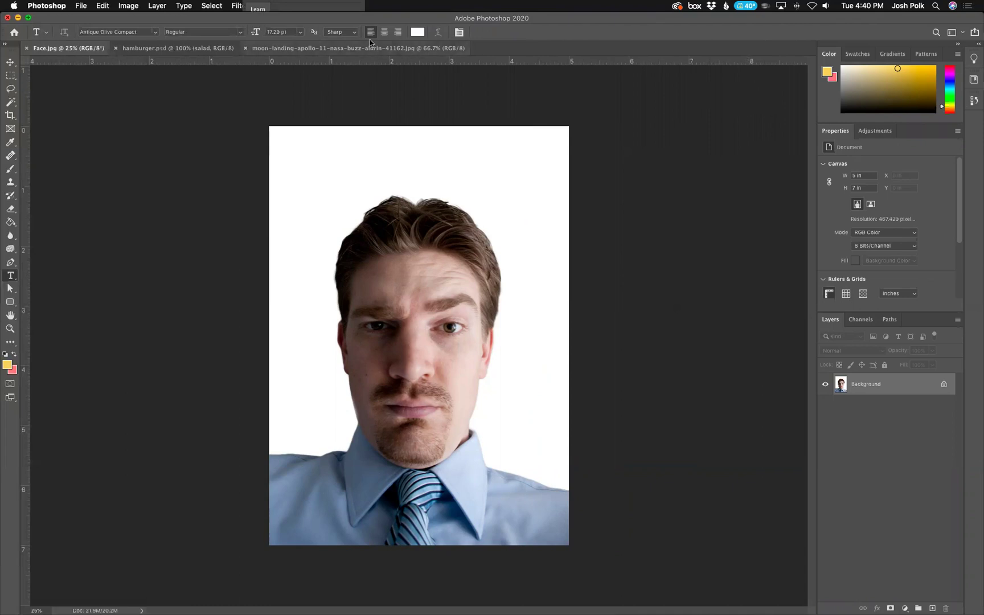
click(317, 7)
click(318, 8)
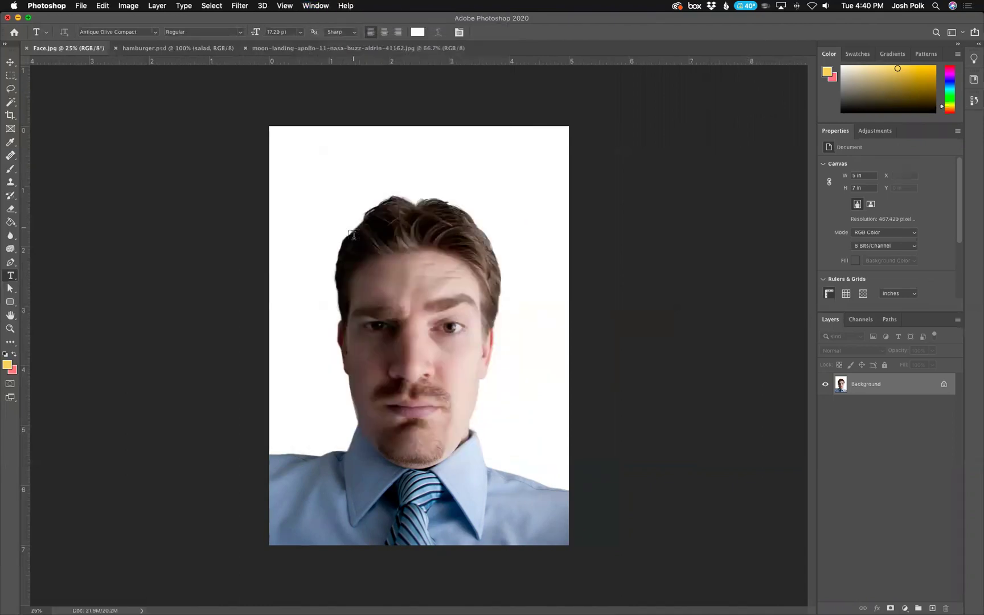
click(318, 7)
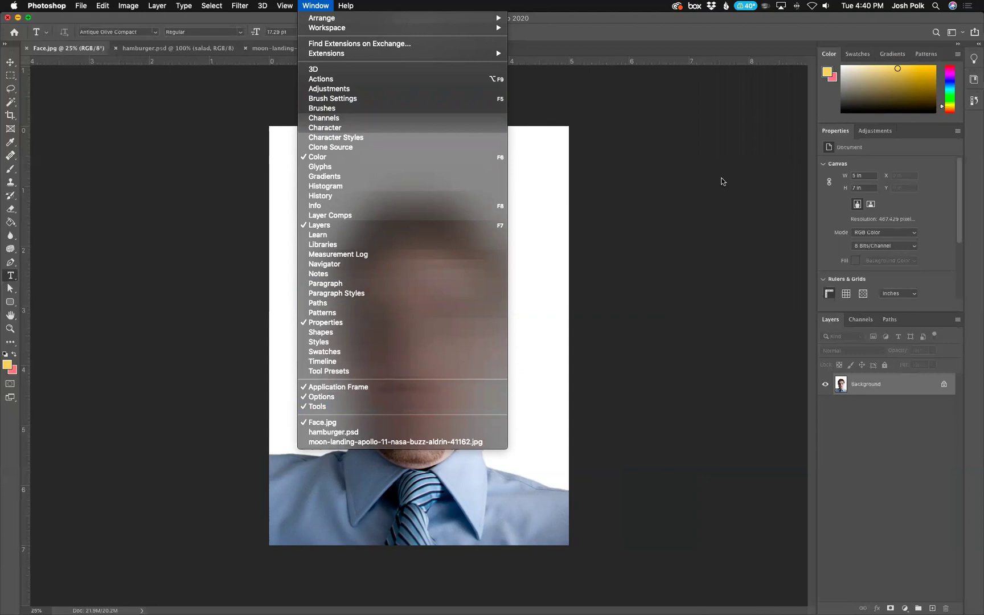
click(722, 182)
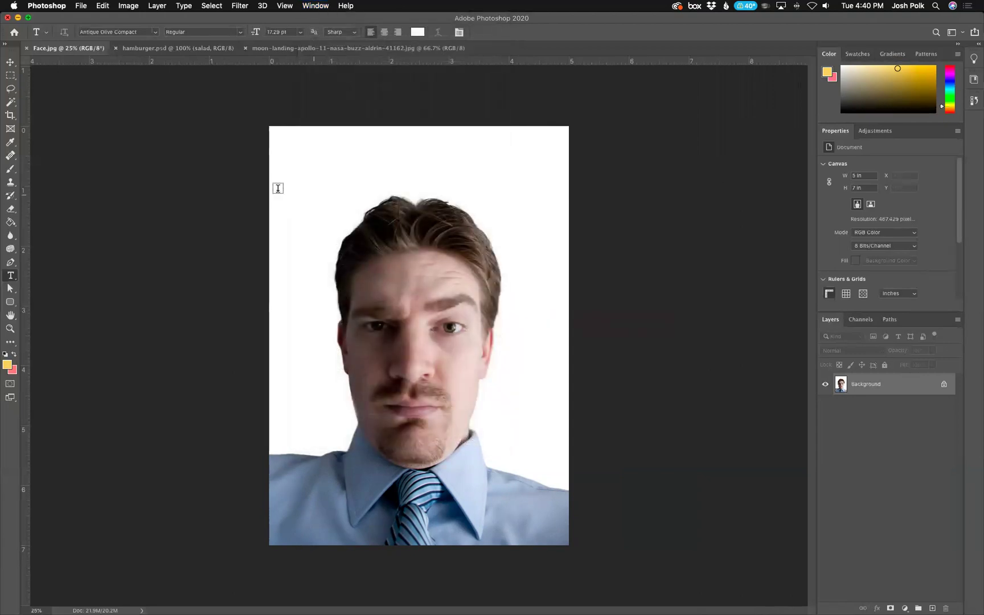
Undock the toolbar so it floats over the canvas area, and toggle between its two-column and single-column layouts, ending with a single column.
drag(11, 46, 54, 33)
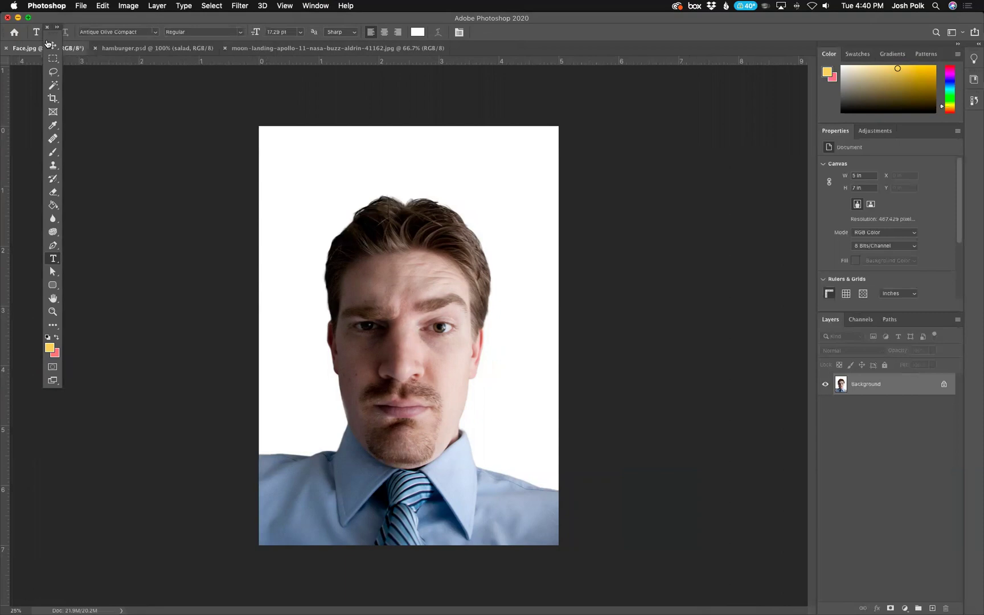
drag(54, 34, 49, 71)
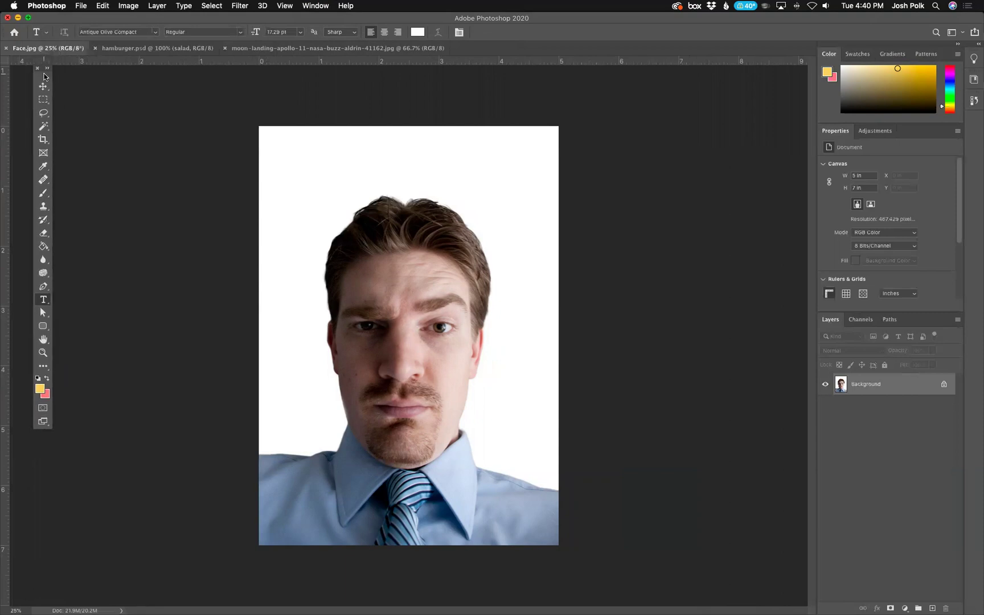
click(48, 70)
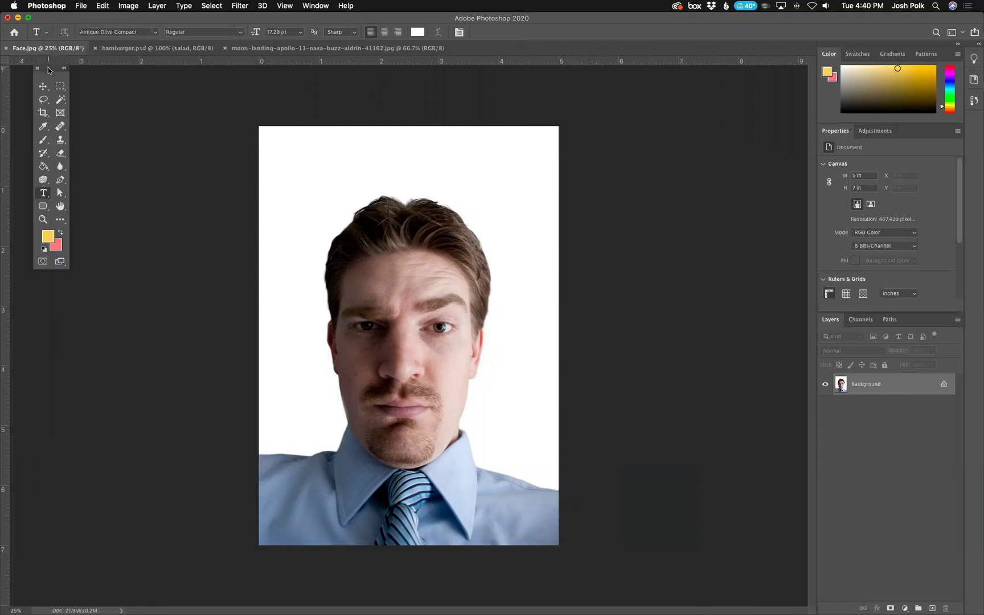
click(63, 69)
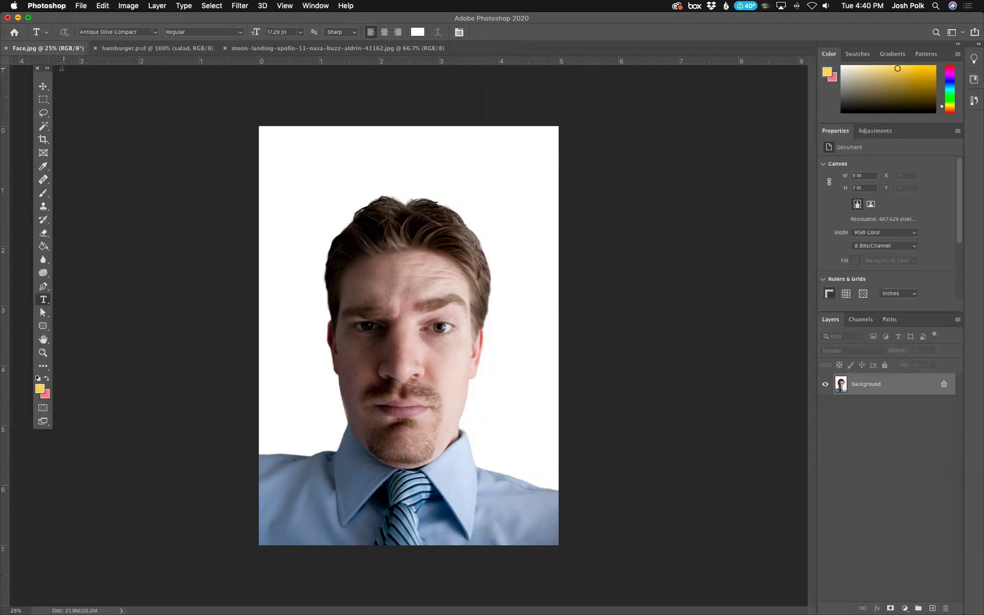
click(48, 68)
drag(52, 70, 47, 75)
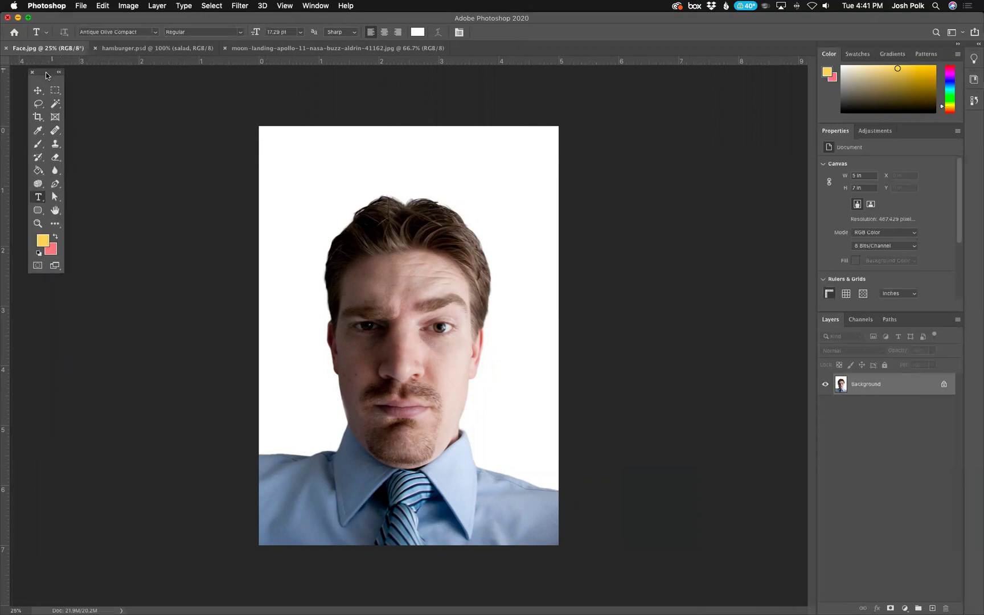
click(59, 72)
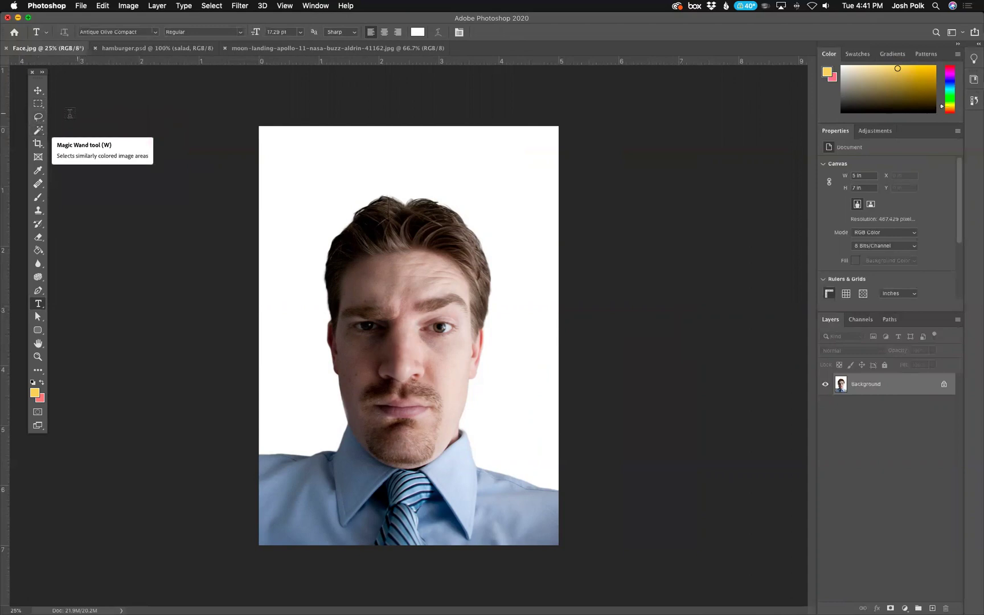
Examine the tools nested under the Lasso and Magic Wand groups, keeping the Magic Wand Tool active.
click(43, 121)
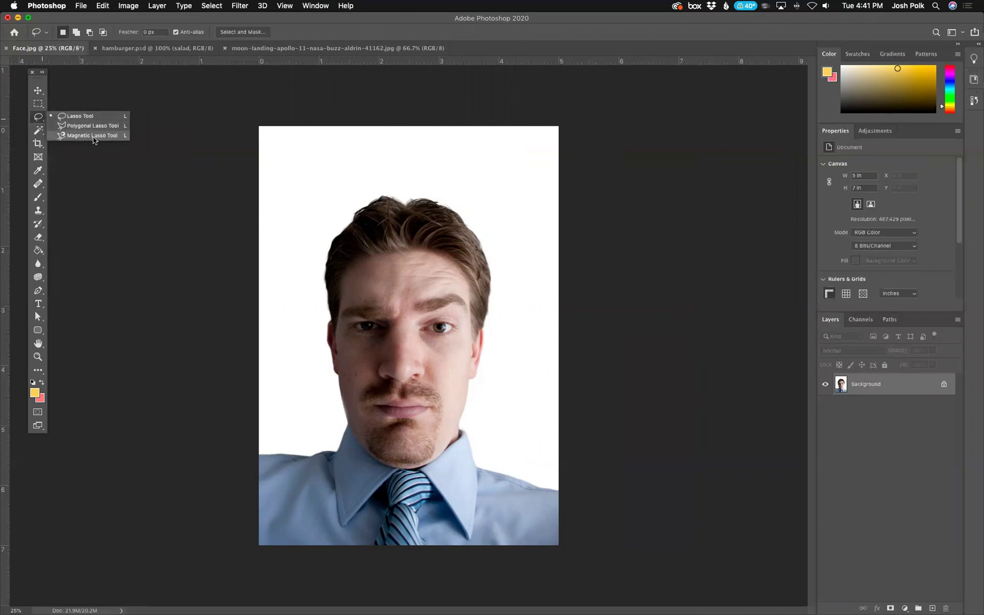
click(38, 129)
click(45, 137)
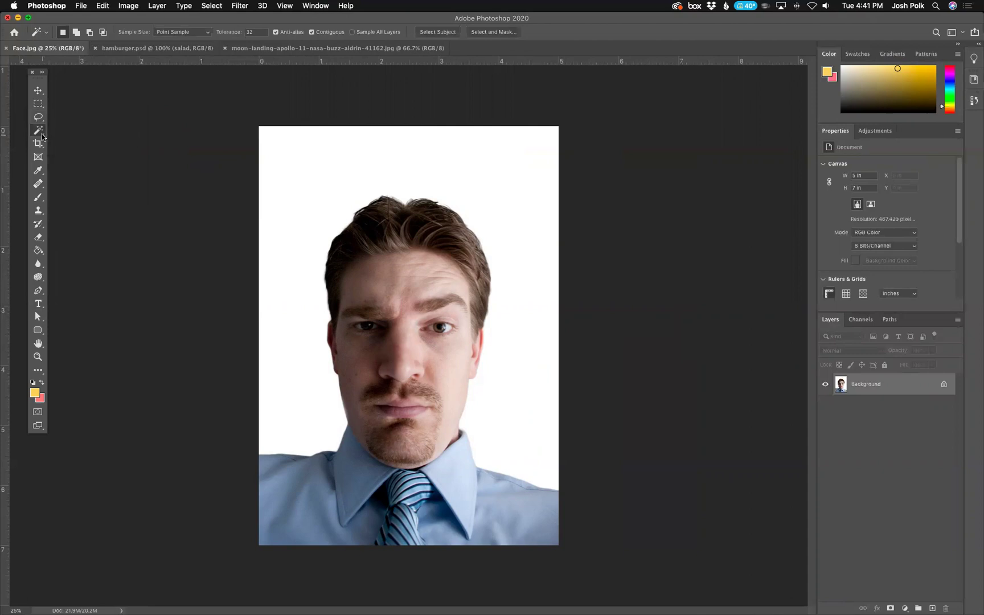
click(39, 132)
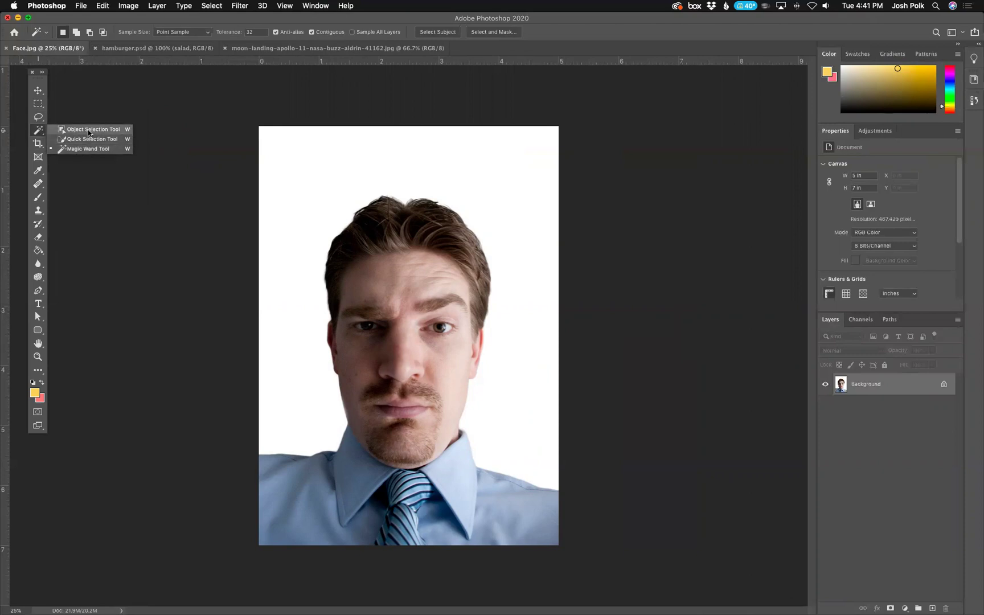
click(76, 149)
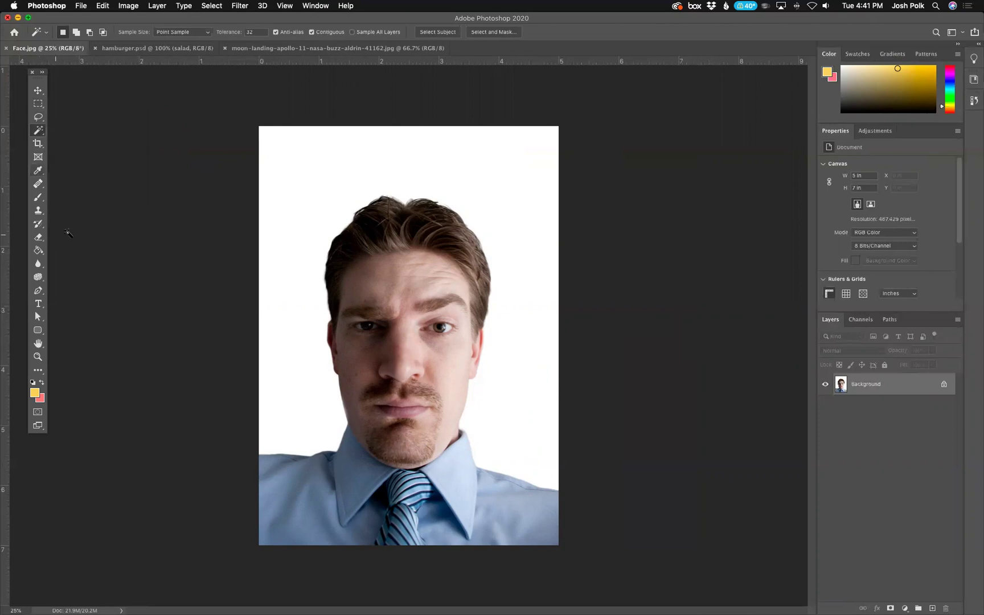
Close the floating toolbar and show it again.
click(32, 74)
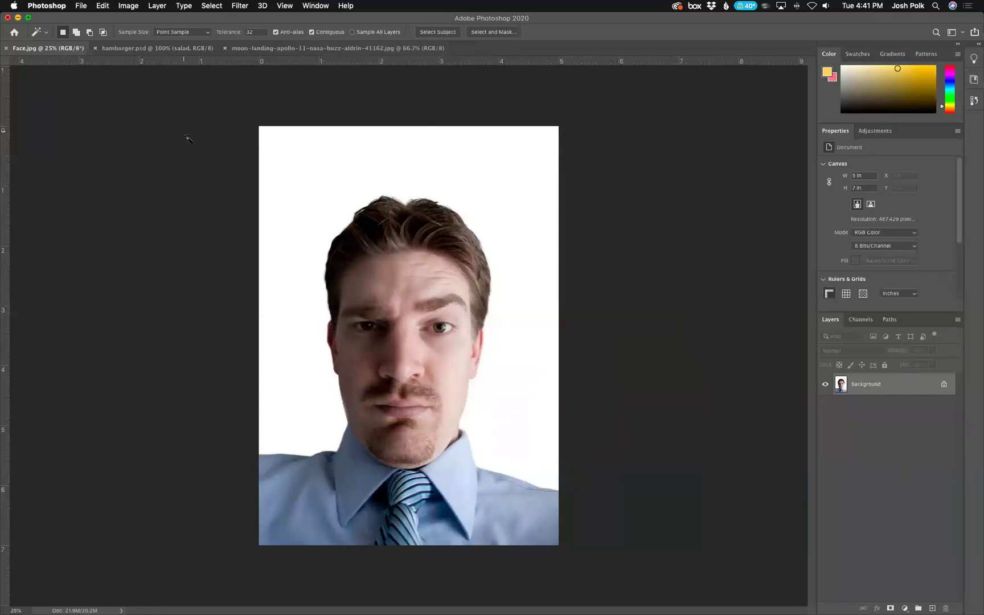
click(316, 6)
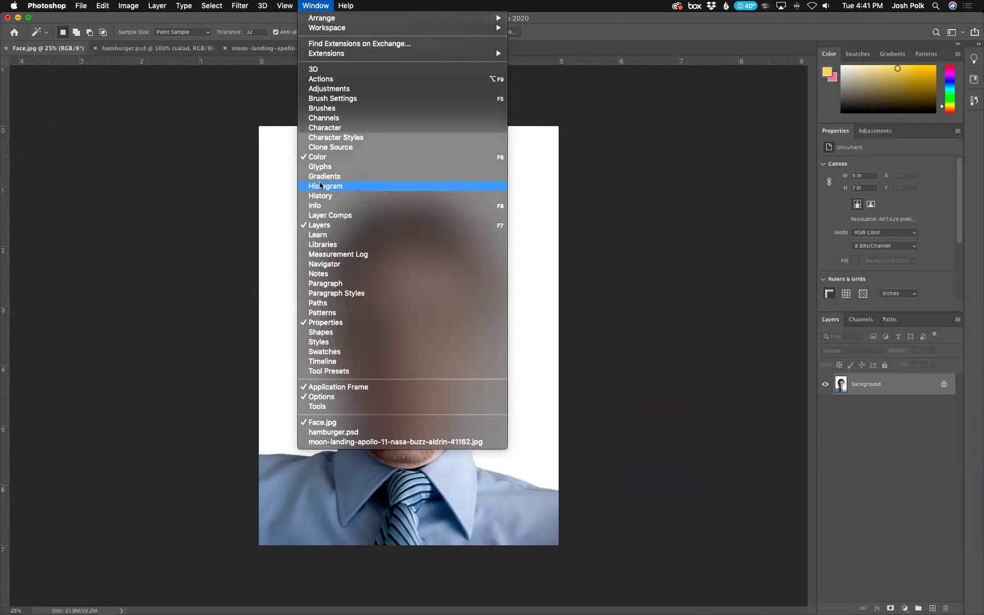
click(323, 407)
Activate the marquee, Move, Magic Wand and healing tools in turn to compare their options, ending with the Lasso Tool.
click(40, 116)
click(39, 104)
click(40, 93)
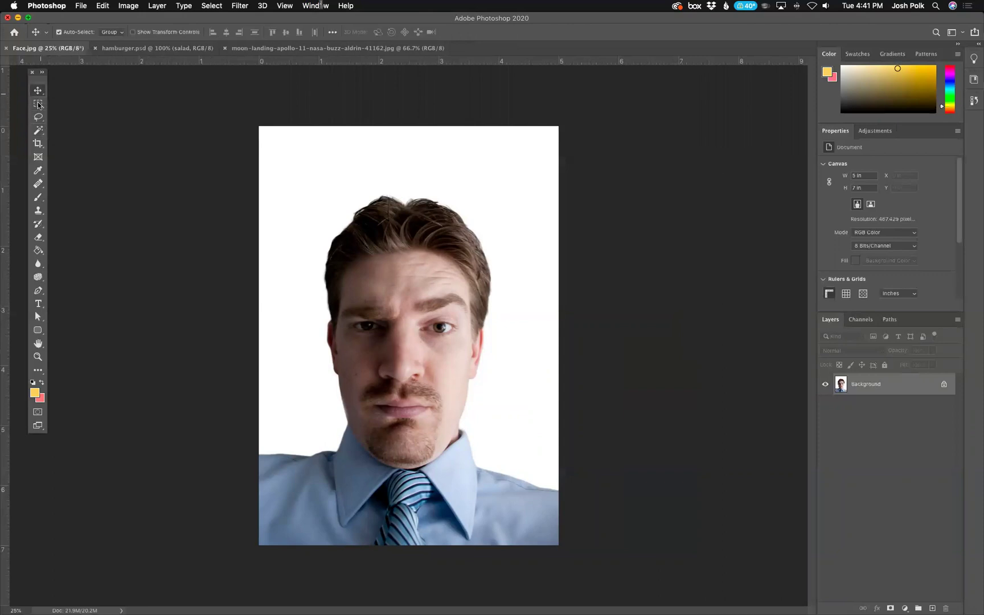
click(38, 131)
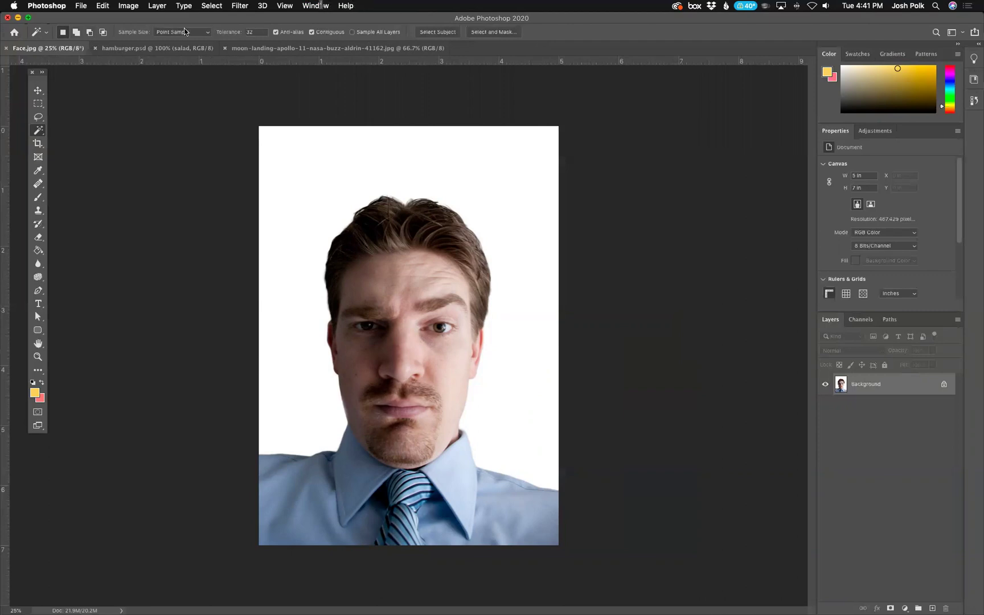
click(38, 184)
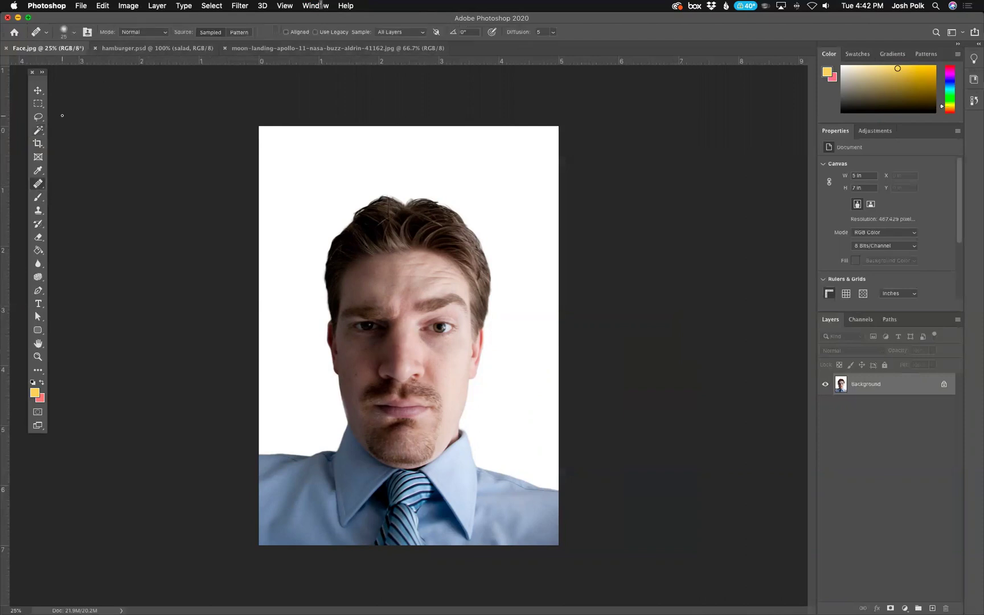
click(37, 131)
click(35, 119)
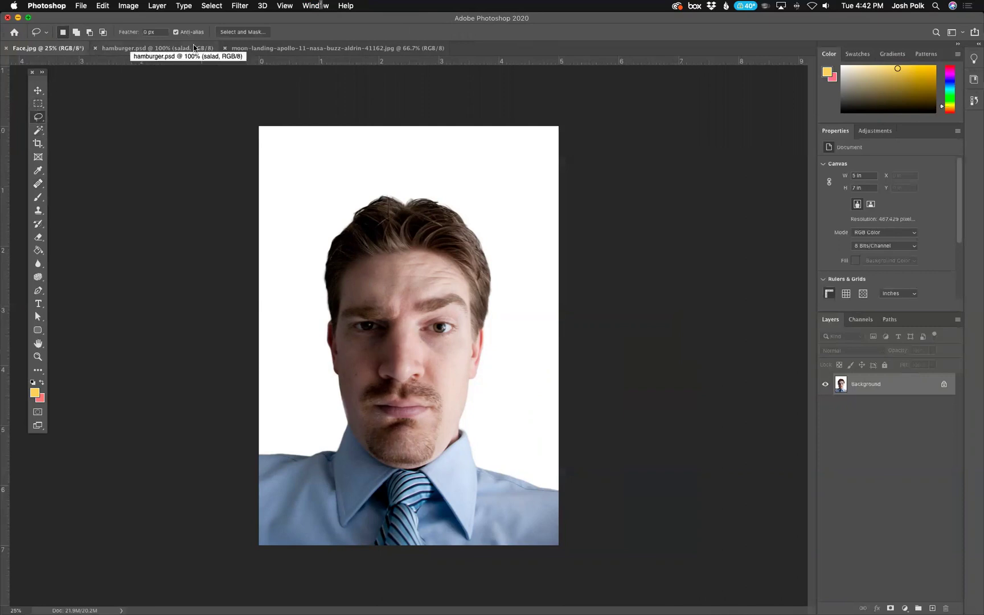
Hide the Options bar and display it again.
click(308, 7)
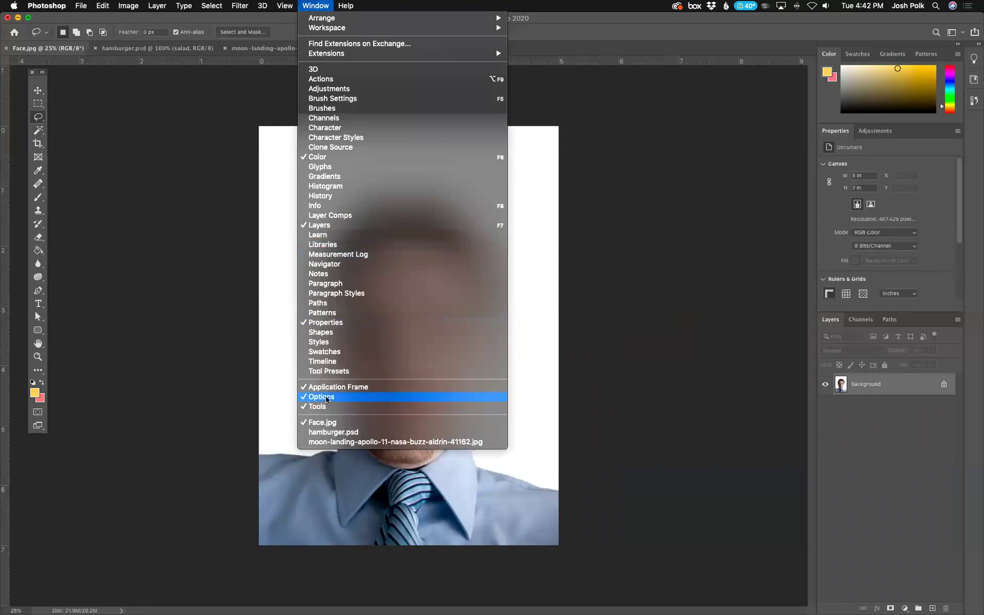
click(326, 399)
click(315, 5)
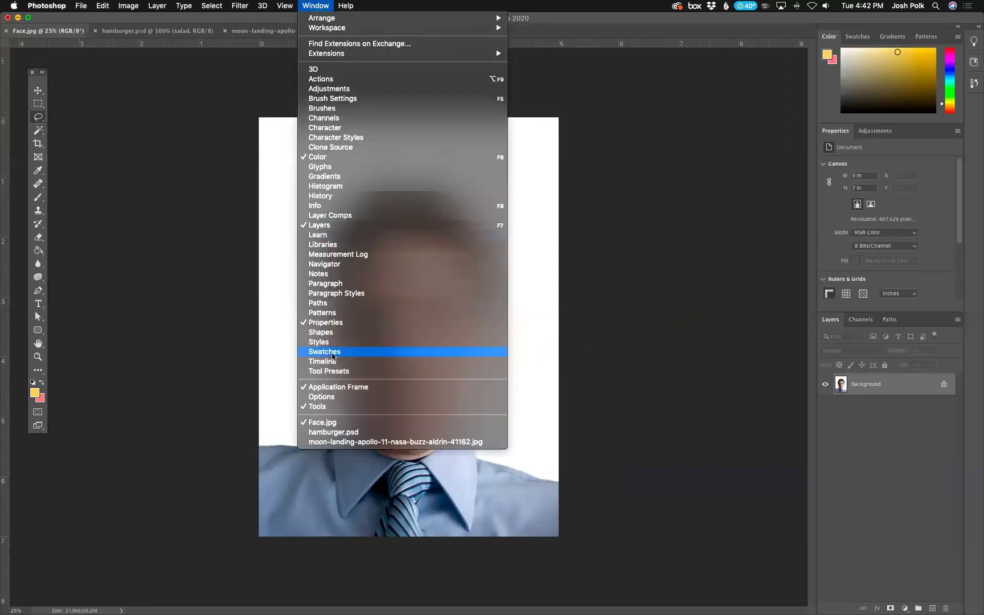
click(327, 400)
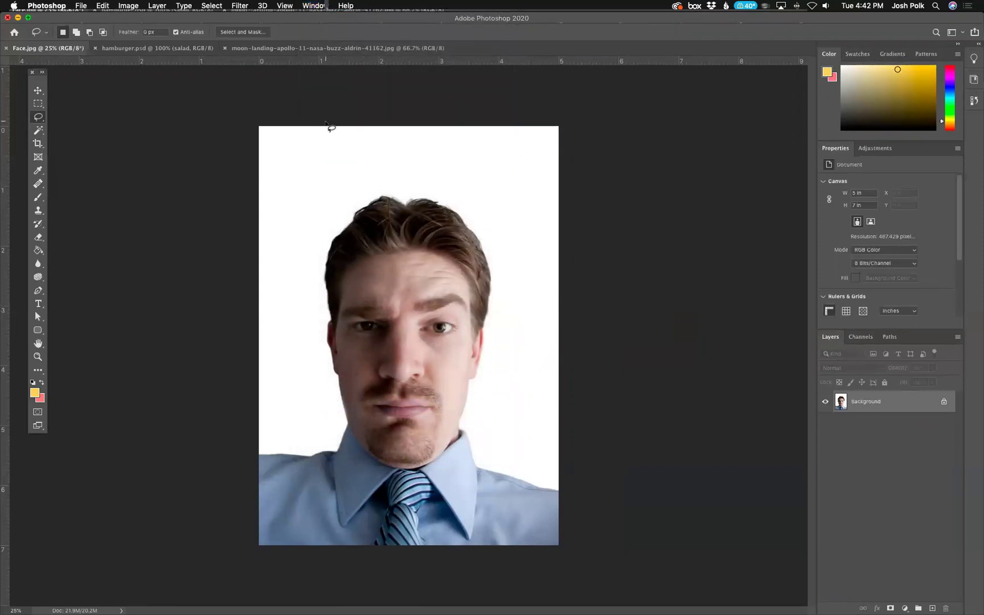
View the hamburger.psd and moon-landing documents, and return to Face.jpg.
click(115, 47)
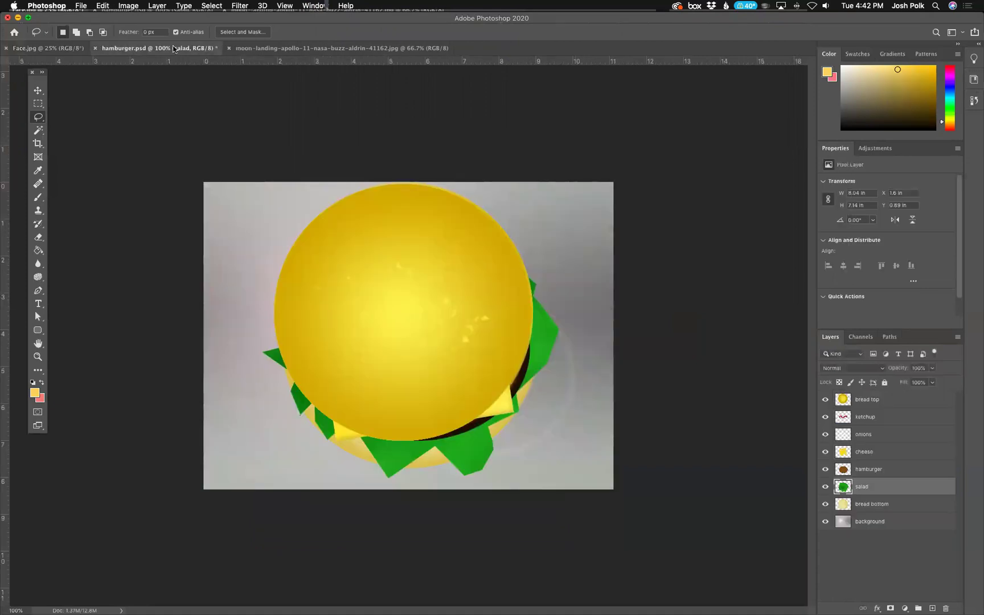
click(257, 48)
click(51, 49)
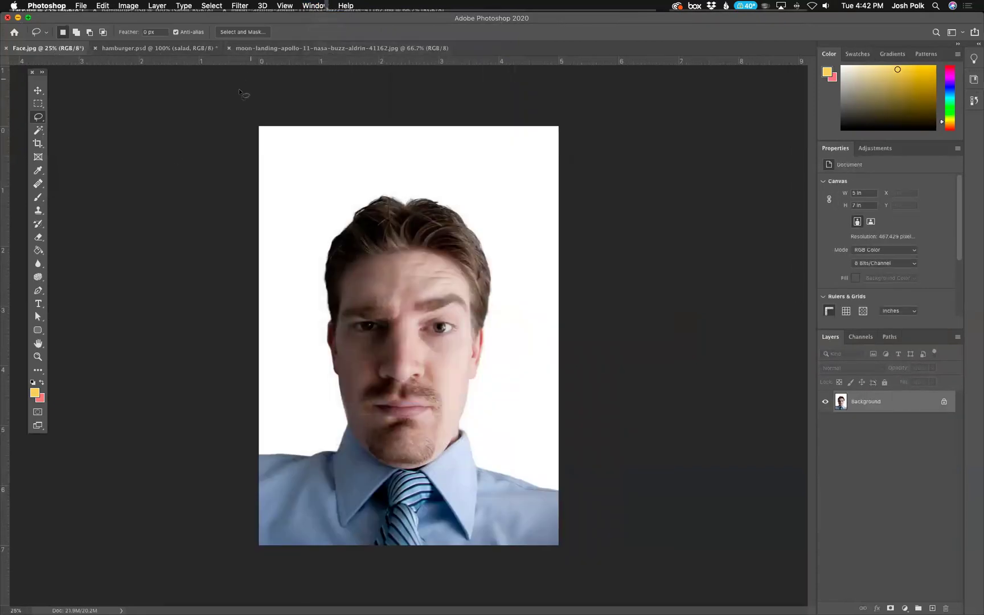
Arrange the three open documents side by side with the 3-up Vertical layout.
click(317, 6)
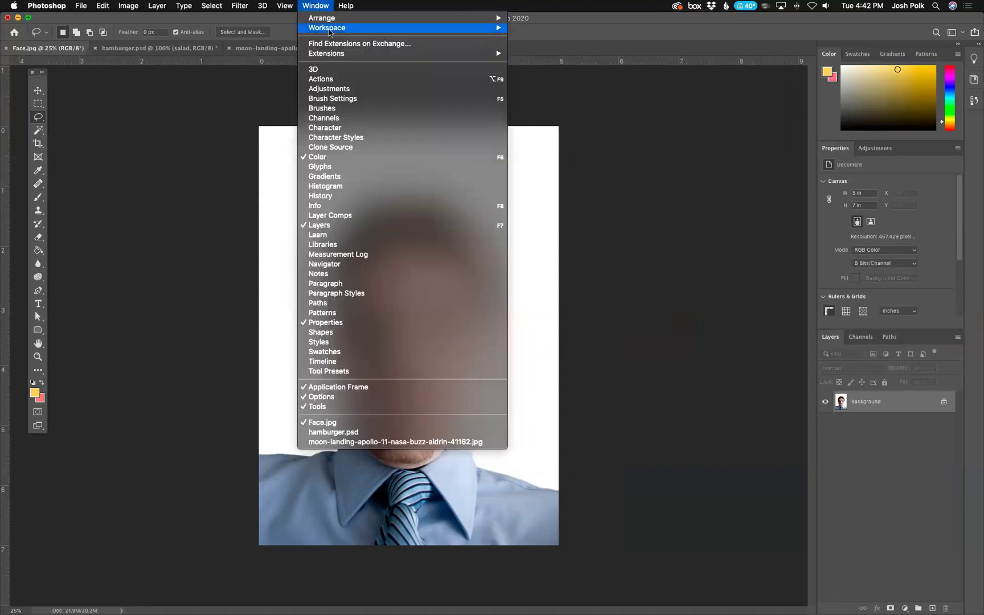
mouse_move(340, 21)
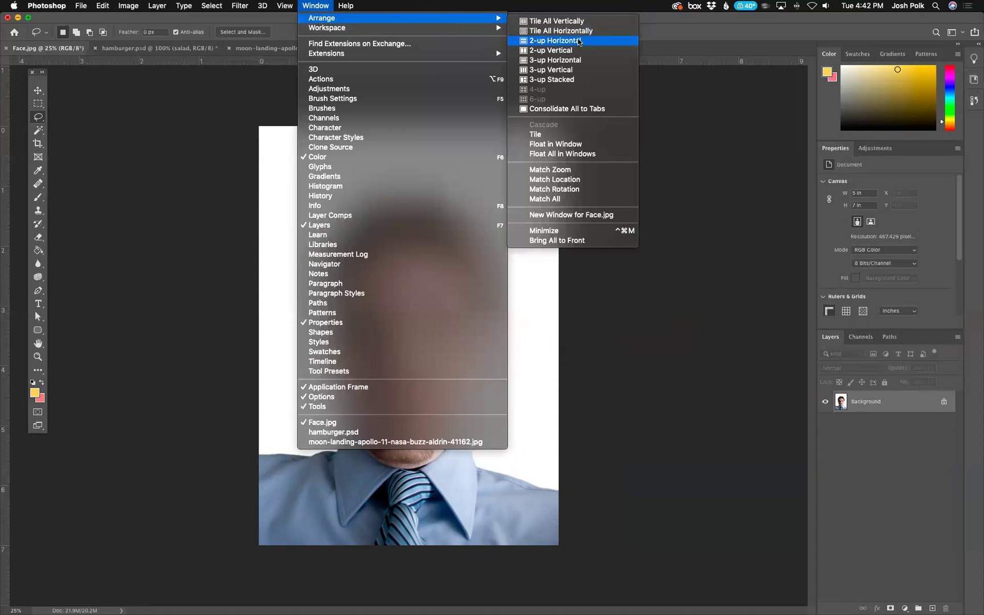
click(570, 71)
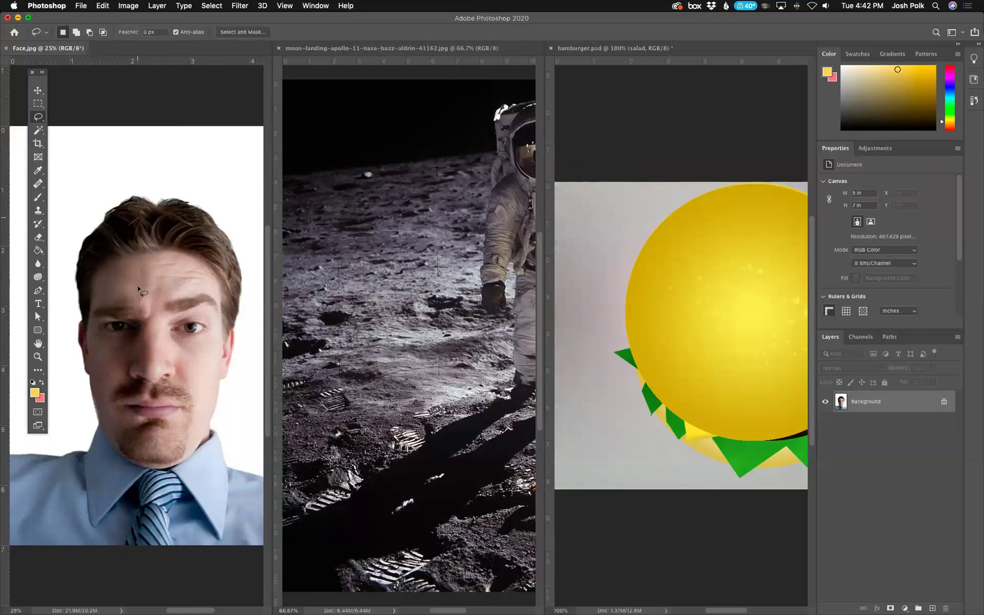
Switch the document arrangement to 2-up Horizontal and pan the Face.jpg image within its own window.
click(316, 7)
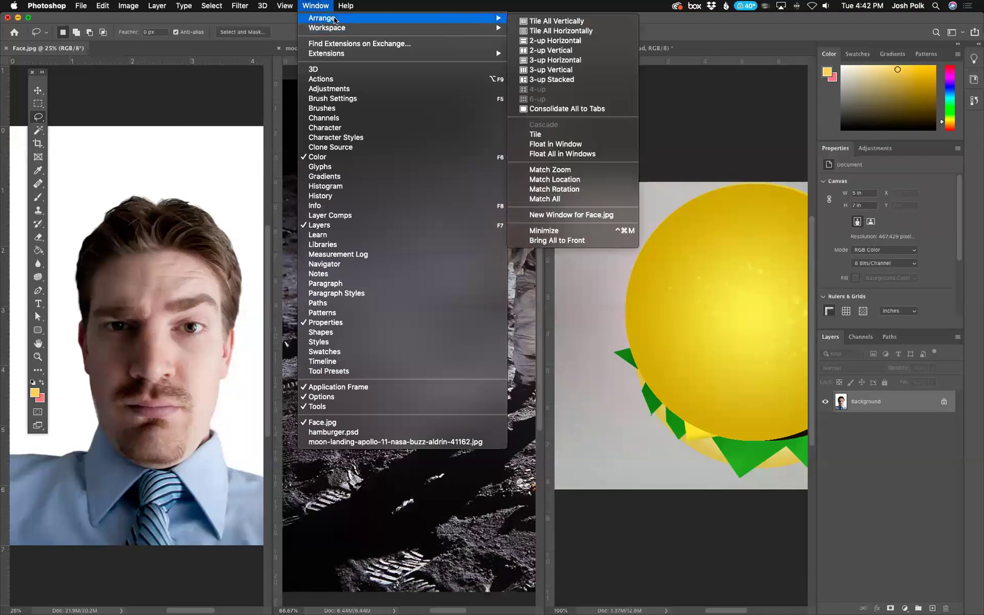
click(591, 41)
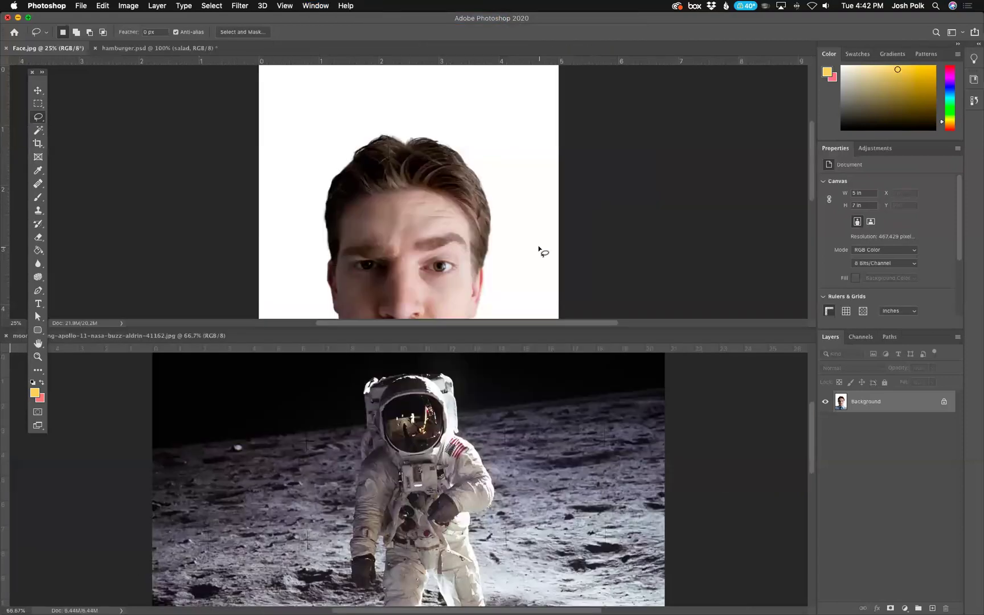
scroll(350, 75, down, 10)
scroll(349, 75, left, 7)
scroll(491, 106, up, 10)
scroll(484, 103, right, 3)
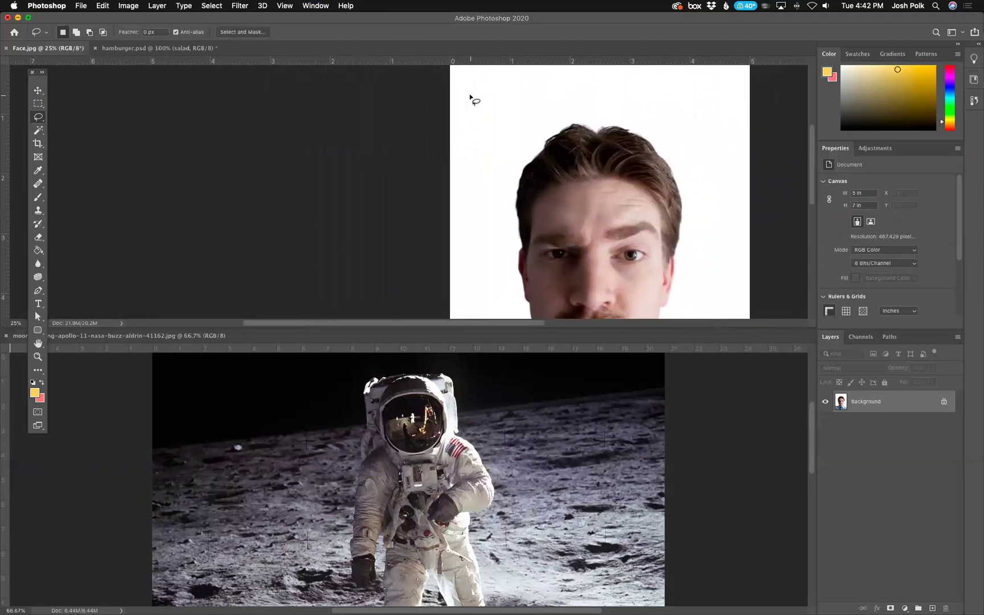
Rearrange all open documents with Tile All Vertically.
click(315, 7)
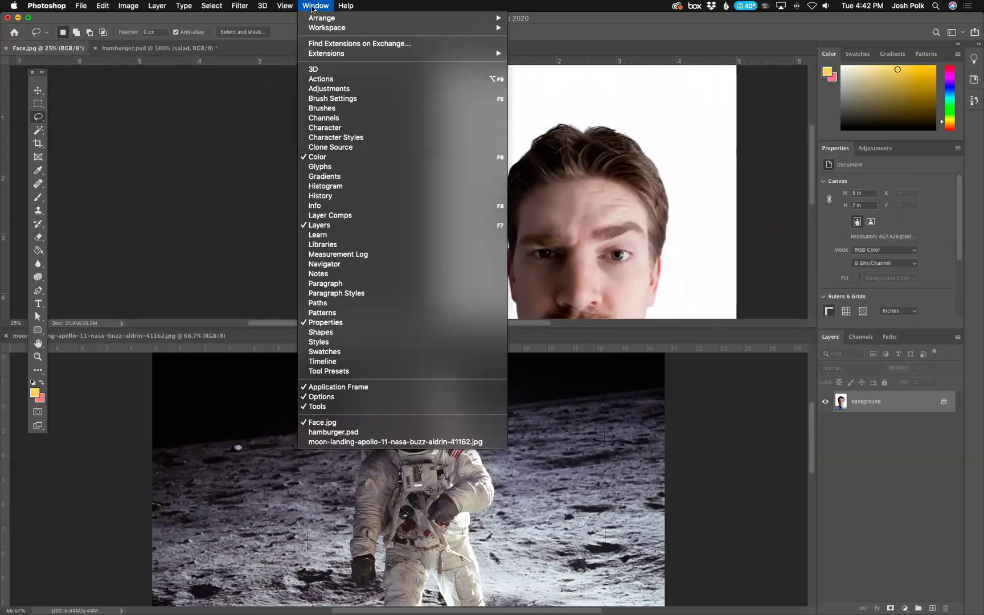
mouse_move(344, 27)
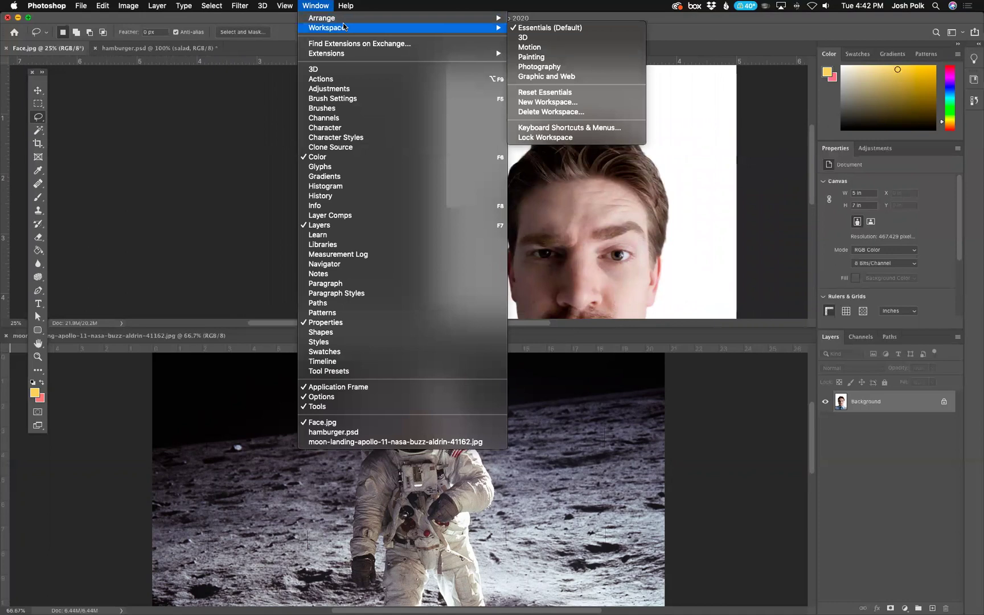
mouse_move(346, 19)
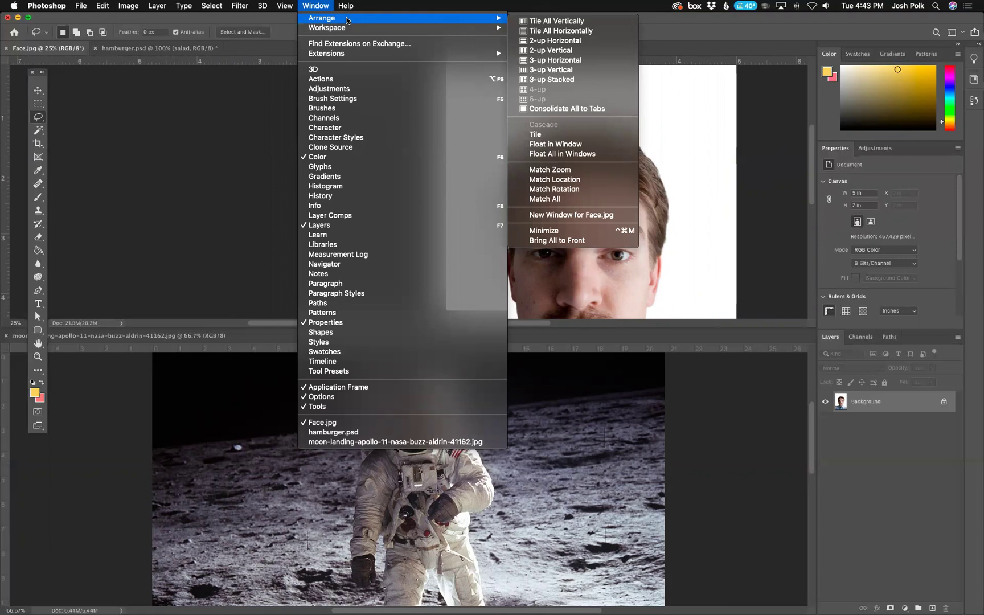
click(557, 21)
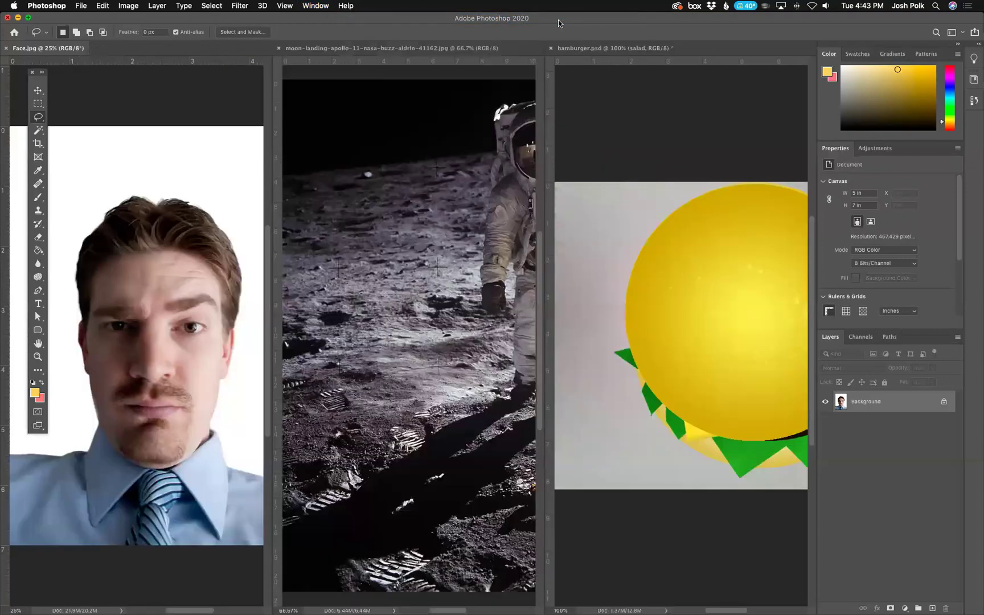
Consolidate all open documents back into tabs and bring the moon-landing image to the front.
click(317, 5)
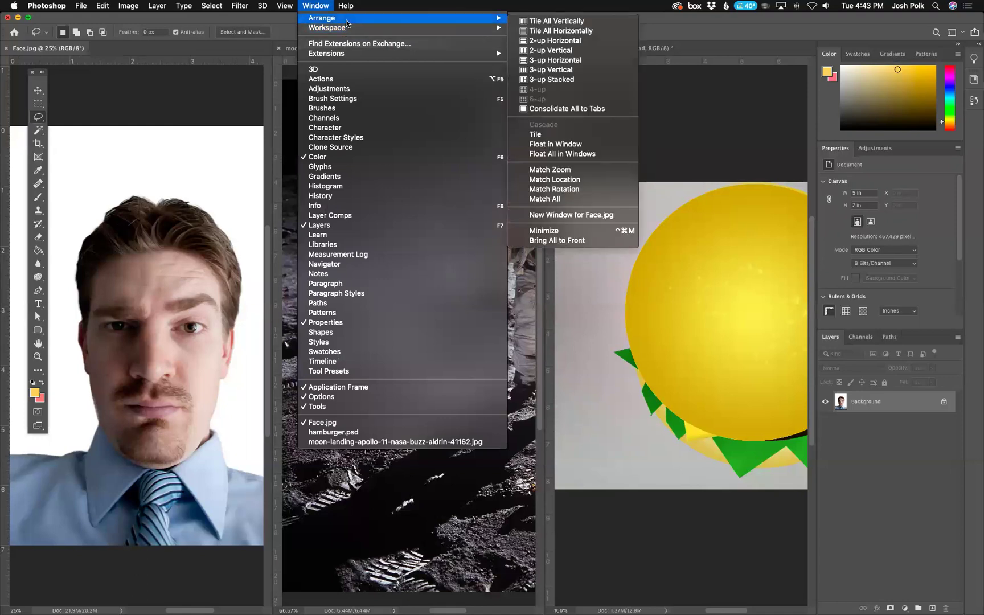
click(576, 109)
click(128, 49)
key(ctrl+Tab)
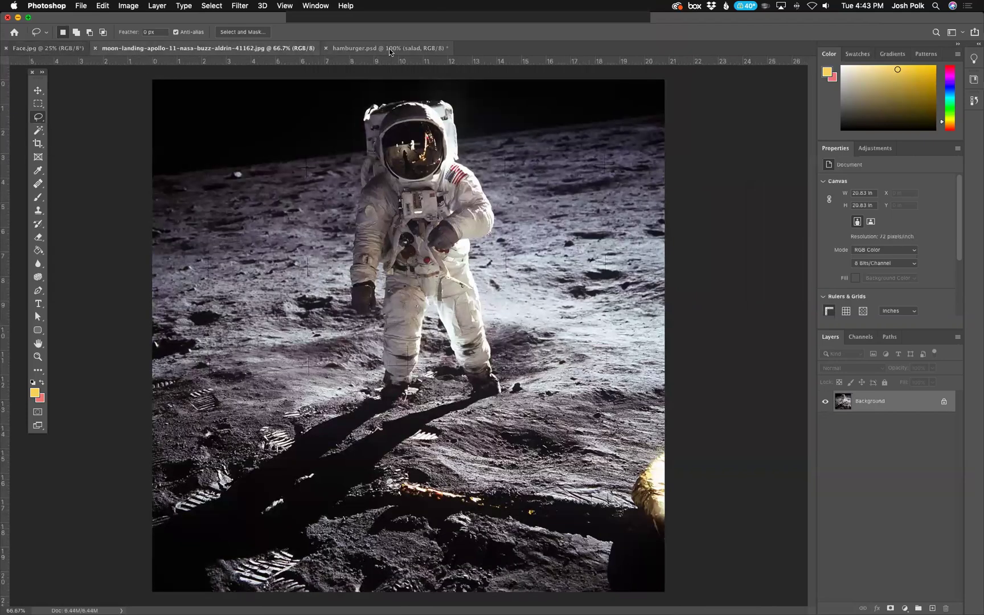
Bring Face.jpg to the front and unlock its Background into a regular layer.
click(38, 50)
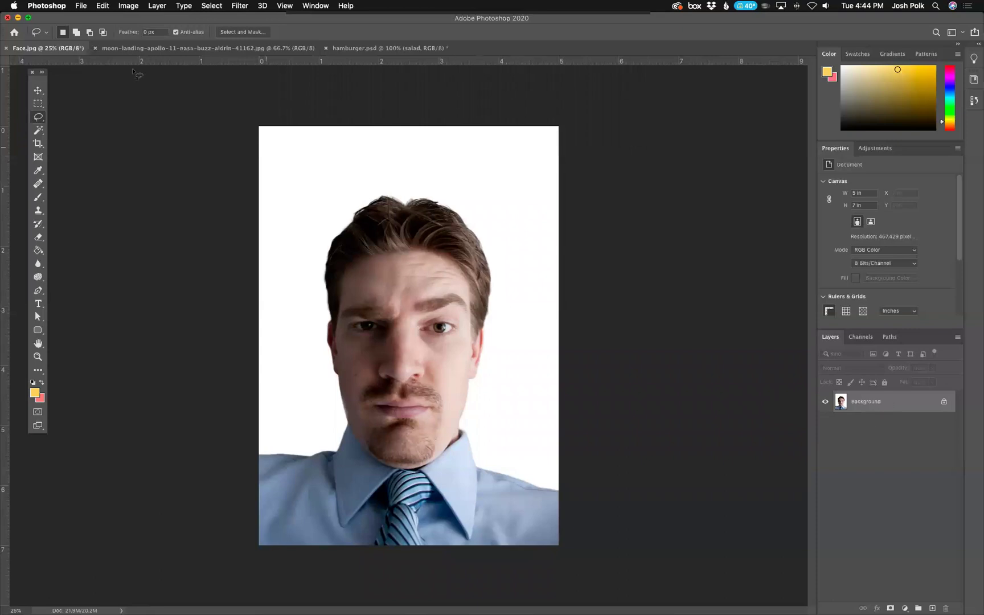
click(83, 7)
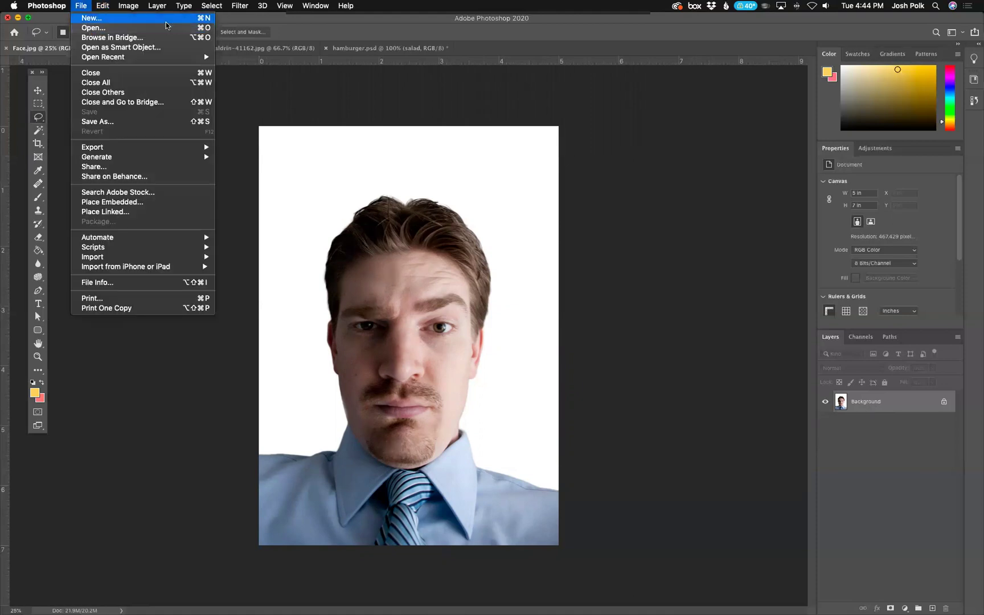
key(Escape)
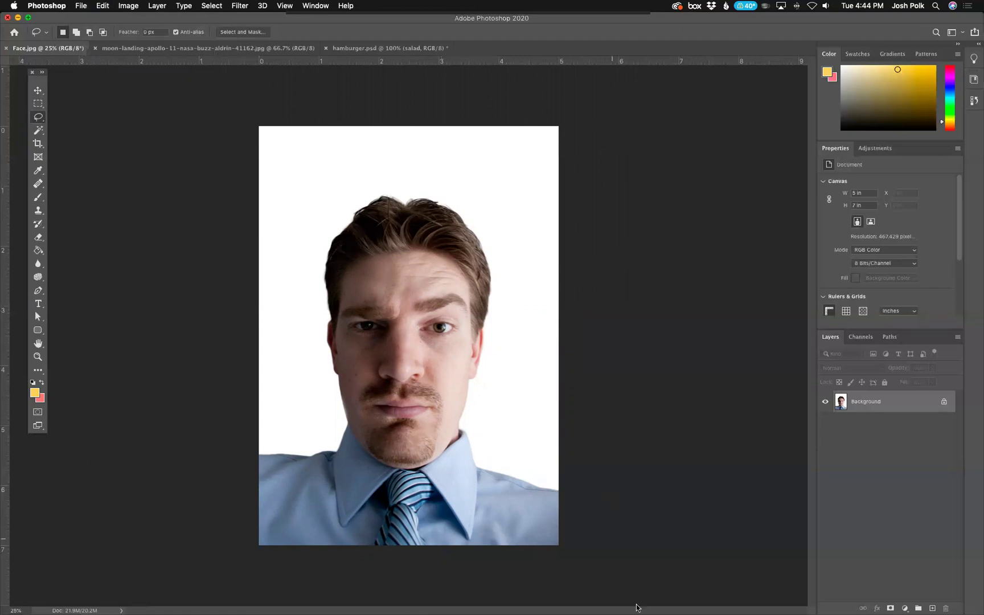
mouse_move(666, 598)
click(944, 401)
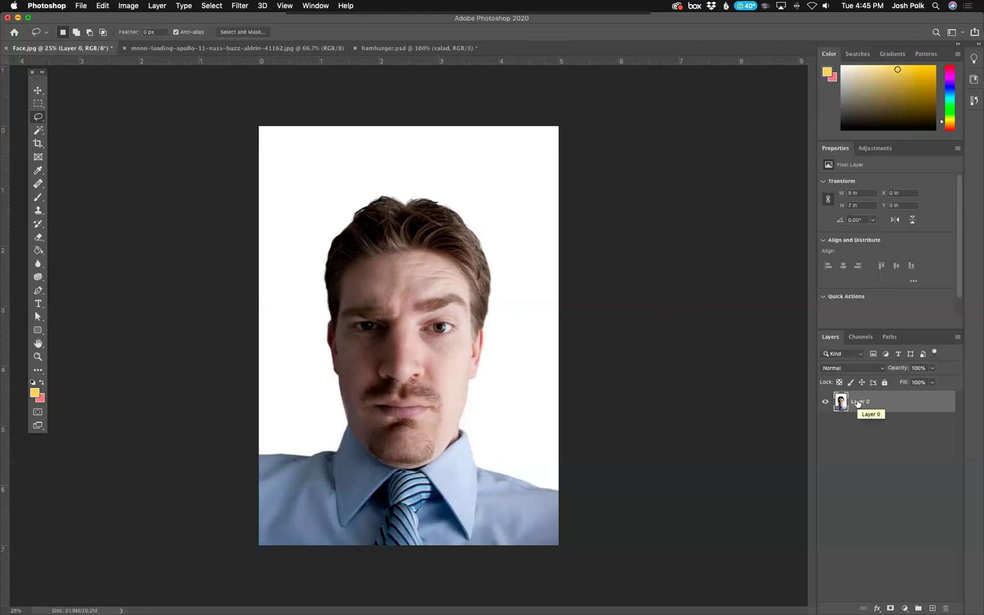
Rename the unlocked portrait layer with the subject's first name and leave it selected and unlocked.
double_click(858, 403)
text(Josh)
key(Return)
click(922, 426)
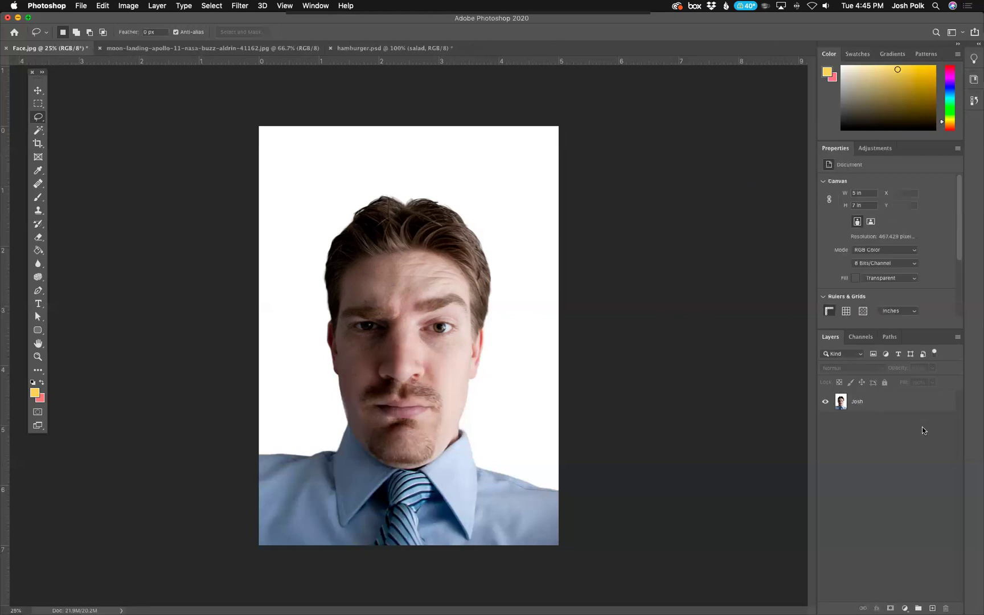
click(868, 405)
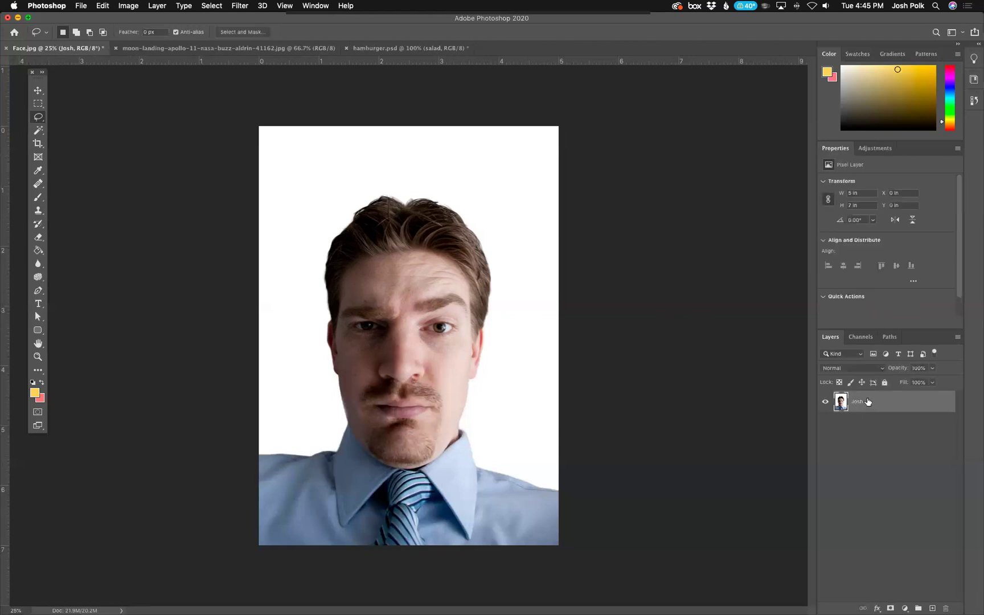
click(885, 383)
click(886, 383)
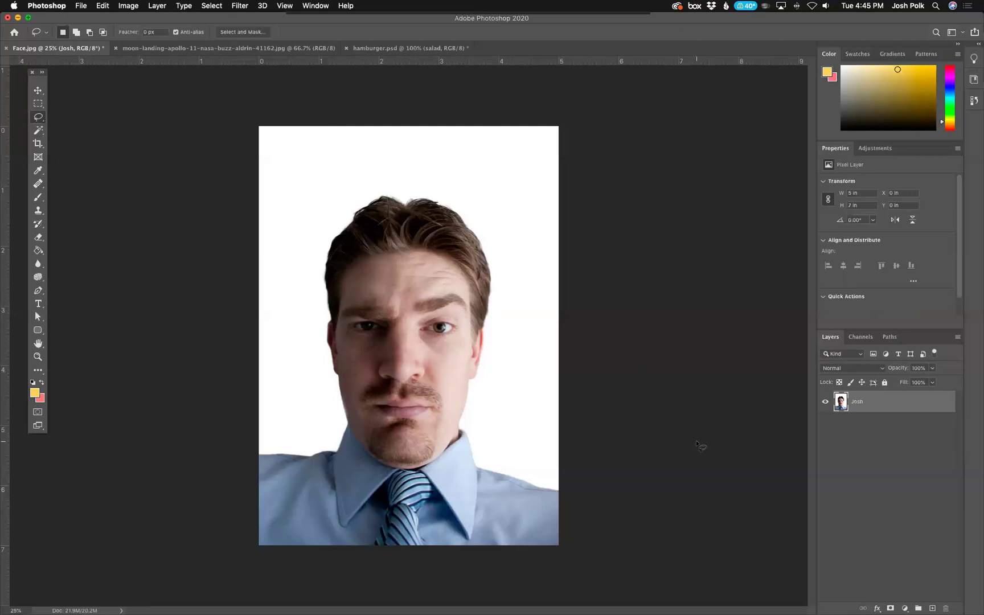
Add a new empty layer above the portrait layer, and toggle the portrait layer's visibility, leaving it hidden.
click(933, 604)
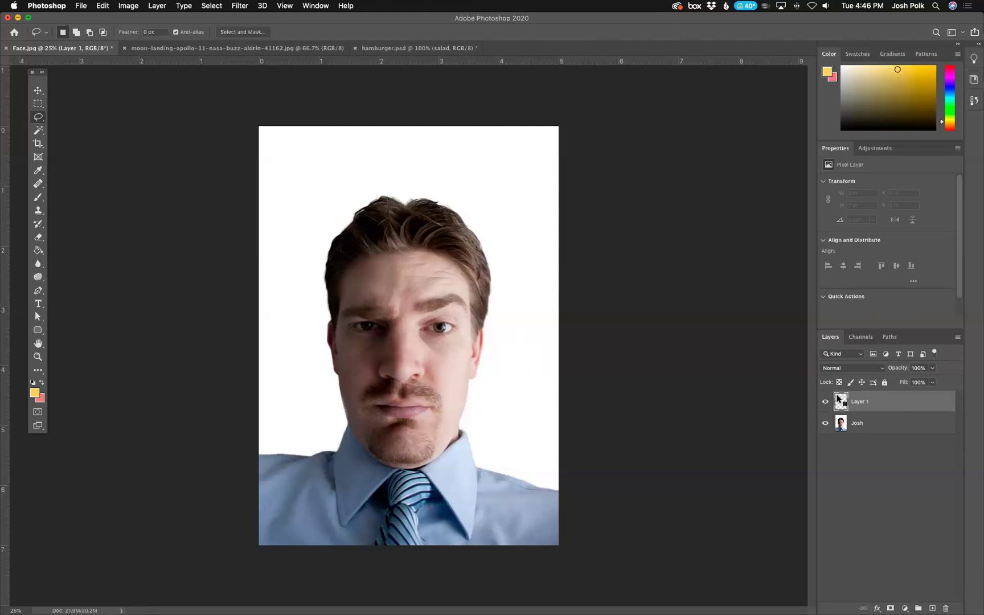
click(843, 428)
click(826, 424)
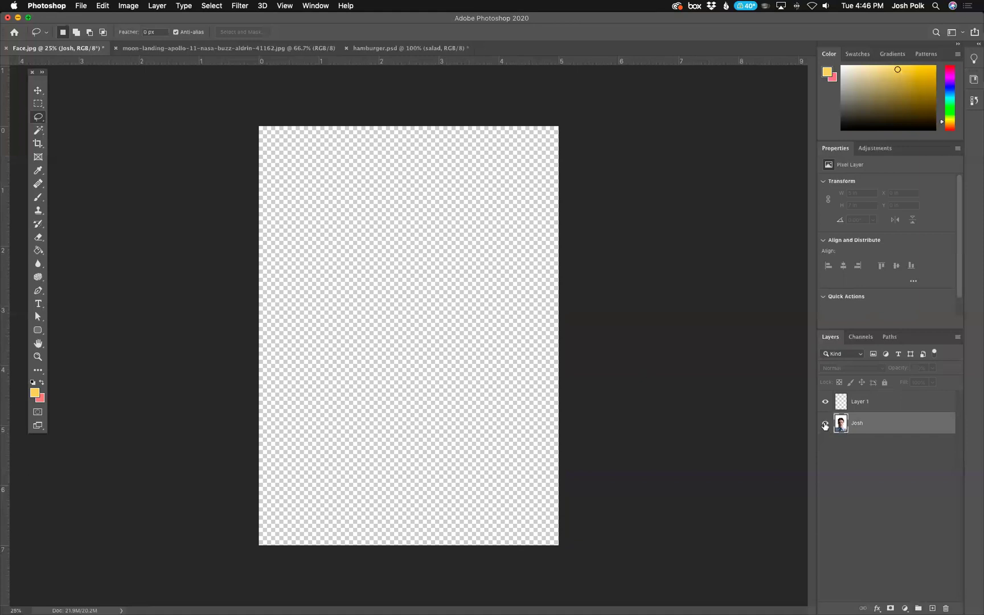
click(826, 425)
click(826, 425)
click(826, 425)
click(826, 424)
click(826, 425)
click(826, 425)
click(826, 425)
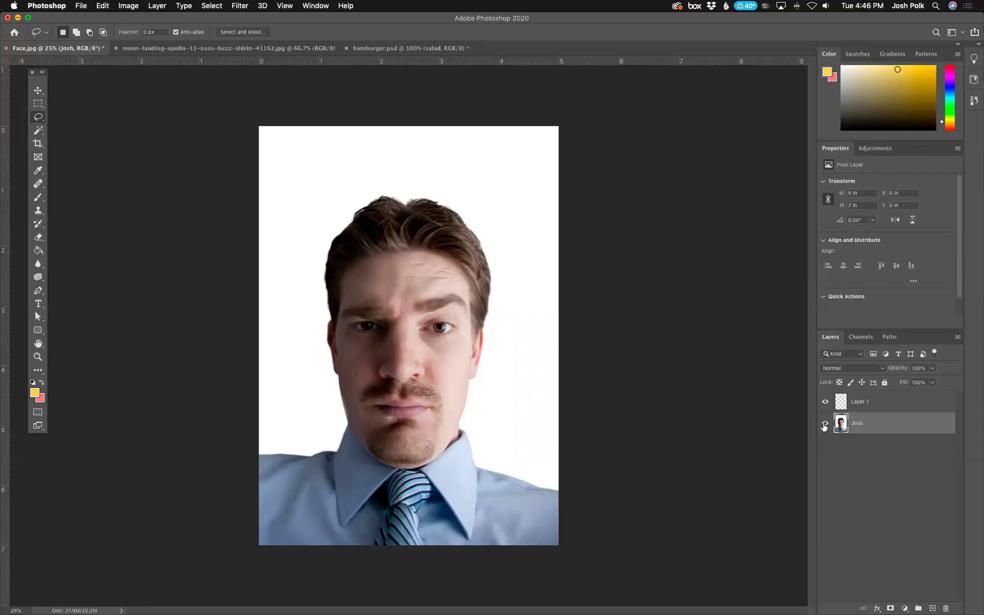
click(826, 424)
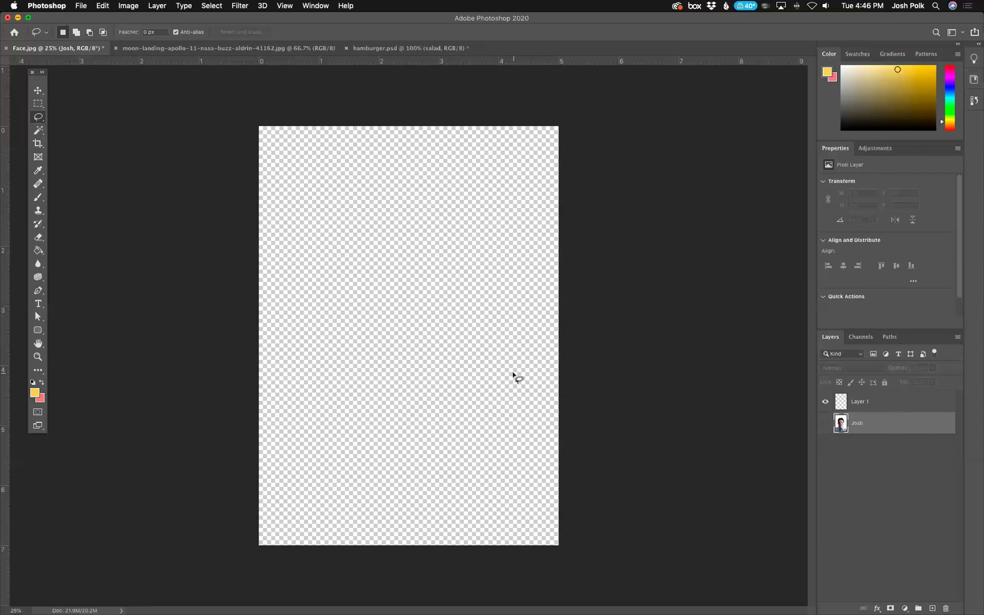
Rename the new empty layer as paint, keeping it selected and the portrait layer hidden.
click(867, 410)
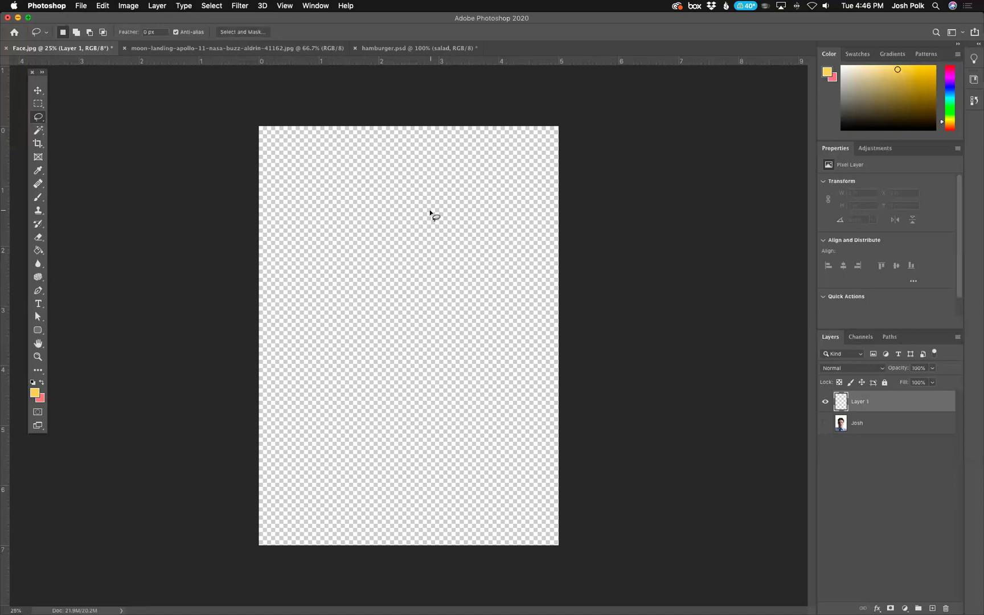
click(824, 424)
click(825, 425)
double_click(859, 402)
text(paint)
key(Return)
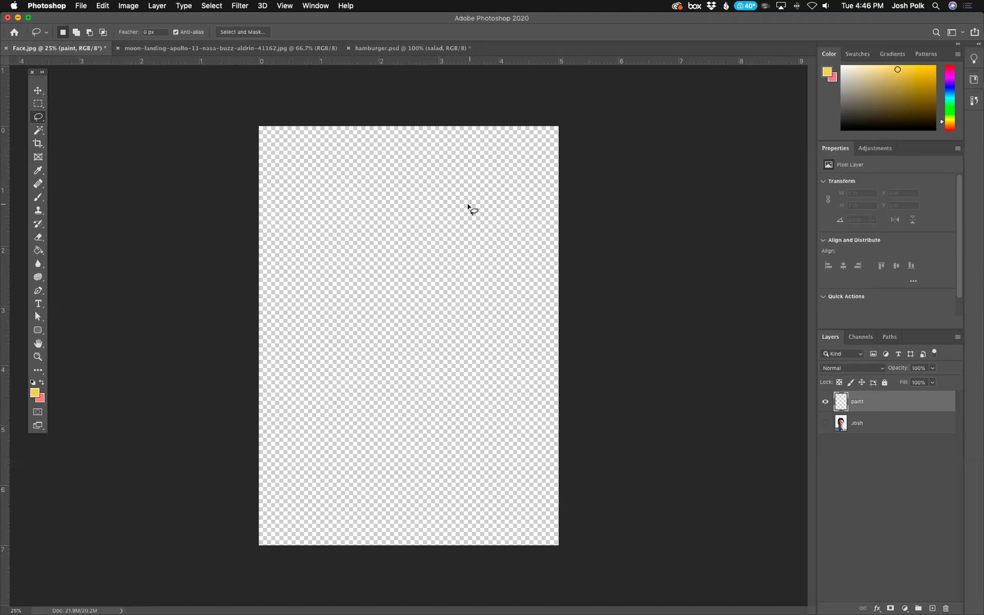
Choose the Brush tool and set the foreground color to dark brown, #3b1f16.
click(38, 198)
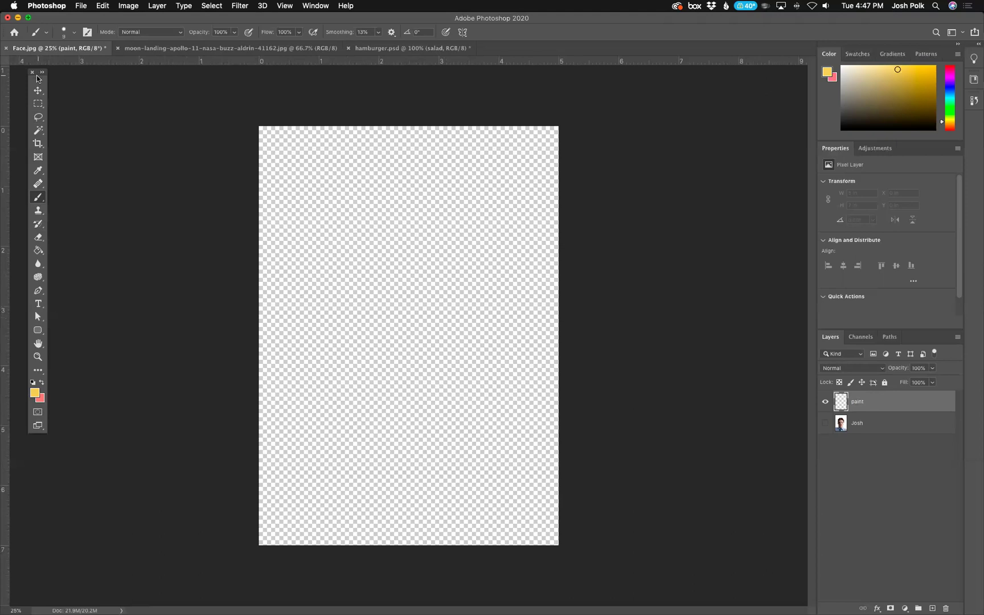
click(33, 392)
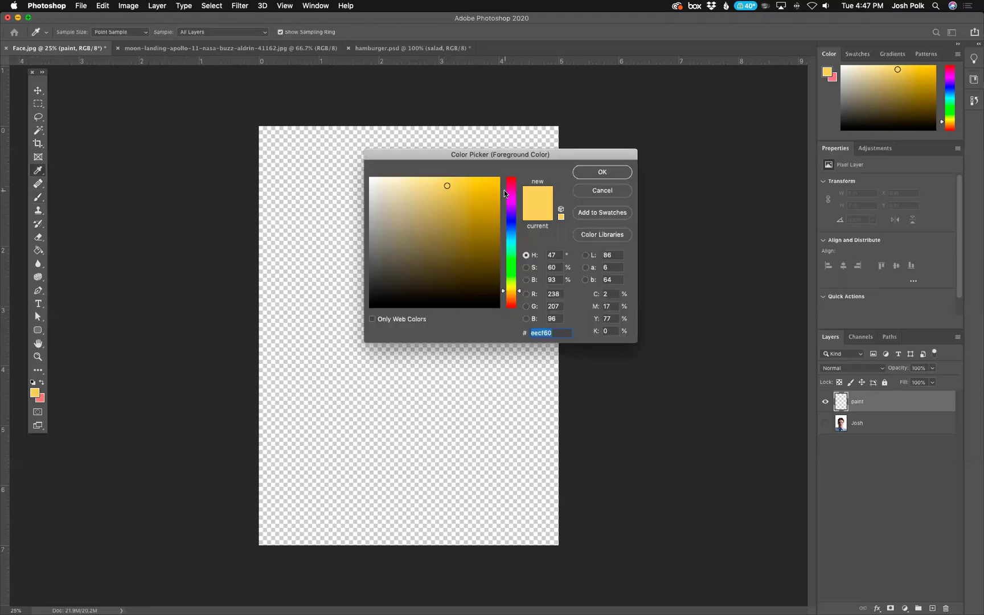
click(514, 211)
drag(514, 211, 515, 219)
drag(446, 188, 410, 199)
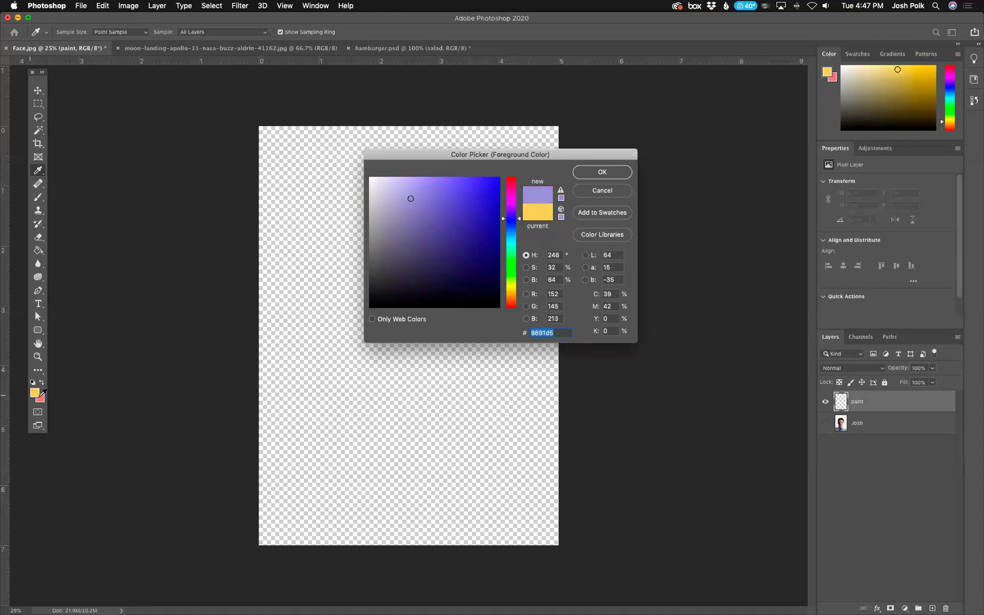
drag(548, 151, 545, 155)
mouse_move(468, 231)
mouse_down()
mouse_move(473, 193)
mouse_move(447, 235)
mouse_up()
drag(512, 223, 515, 190)
mouse_move(484, 233)
mouse_down()
mouse_move(431, 257)
mouse_move(449, 281)
mouse_up()
click(511, 307)
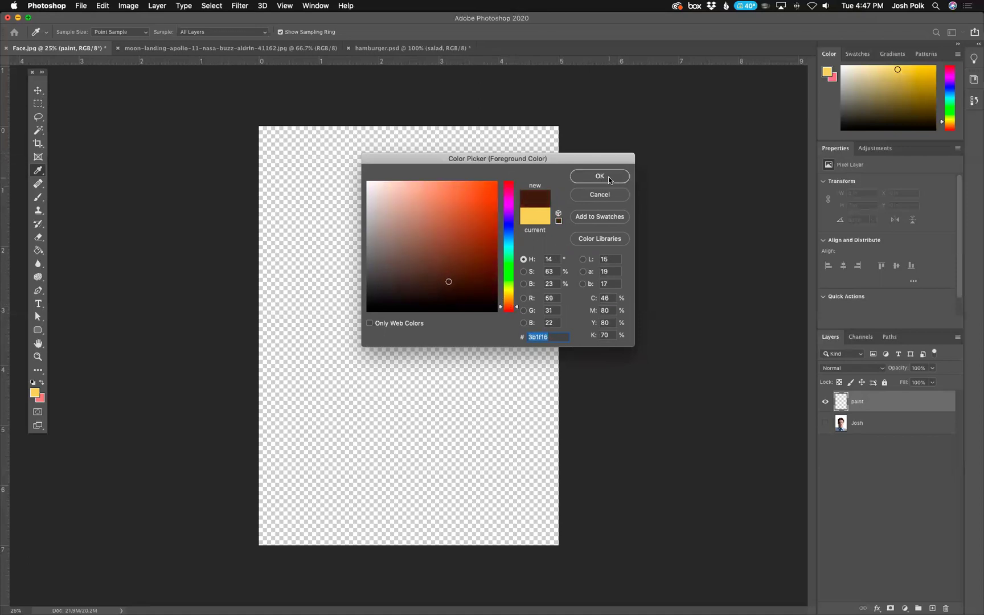
click(610, 179)
Try a thin looping brush stroke in the upper half of the paint layer and undo it.
key(b)
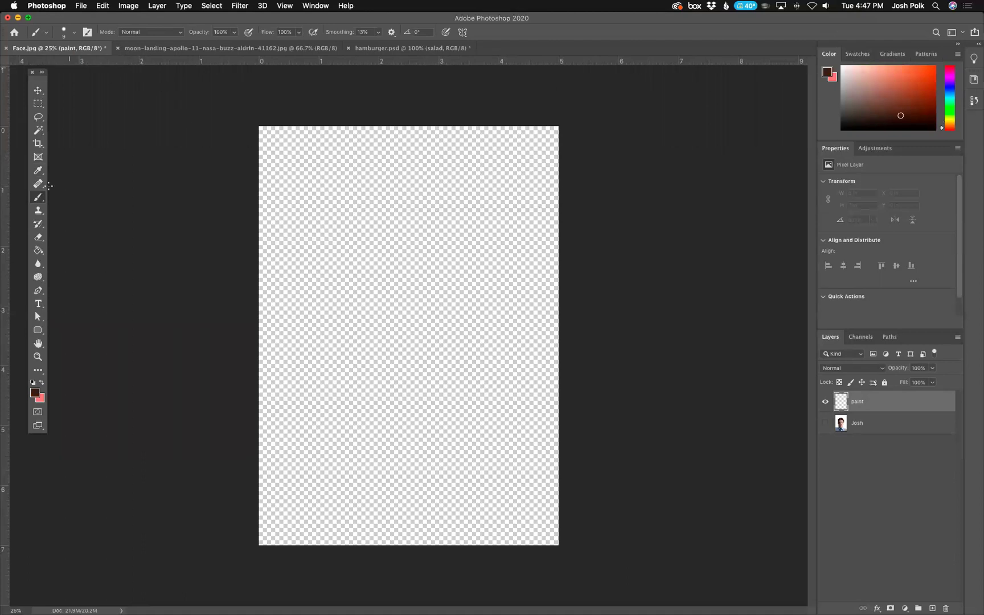
mouse_move(314, 192)
mouse_down()
mouse_move(395, 236)
mouse_move(370, 227)
mouse_move(370, 275)
mouse_move(349, 245)
mouse_move(439, 252)
mouse_move(389, 294)
mouse_move(344, 294)
mouse_move(436, 304)
mouse_move(455, 295)
mouse_move(439, 293)
mouse_move(386, 335)
mouse_move(491, 325)
mouse_up()
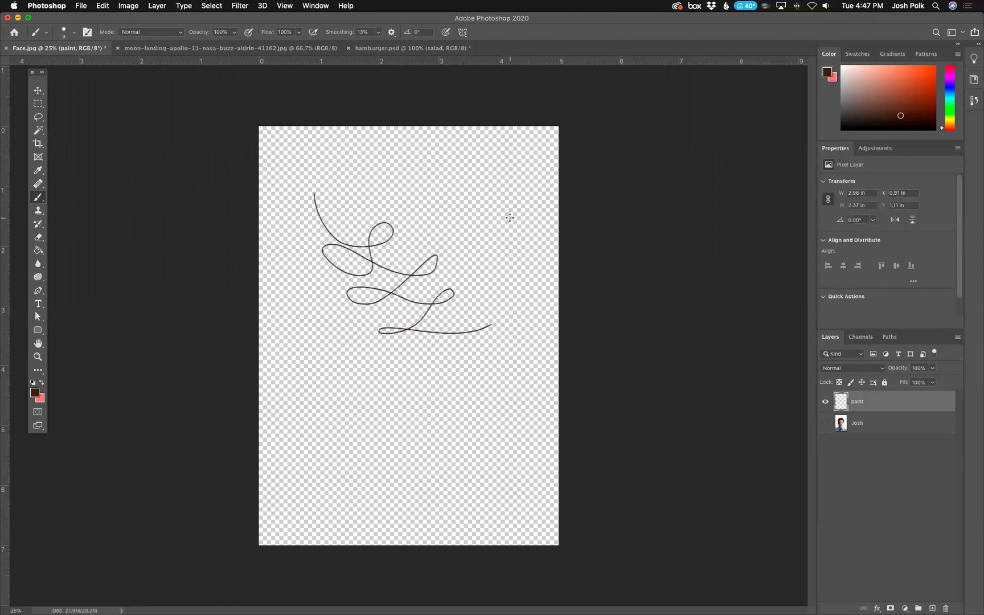
key(super+z)
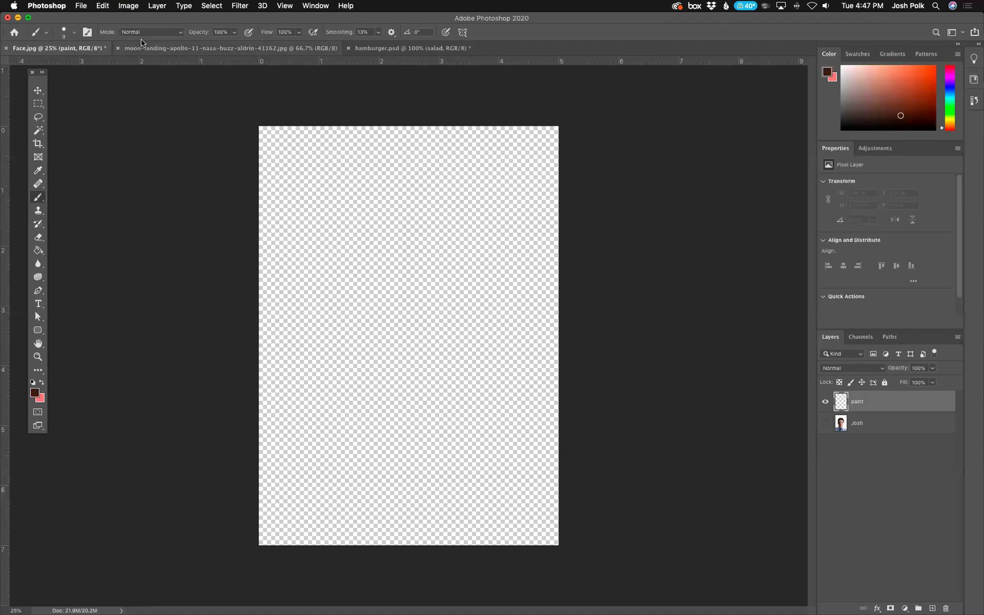
Increase the brush size to about 43 px and paint a short looping stroke near the canvas's upper-left area.
click(74, 33)
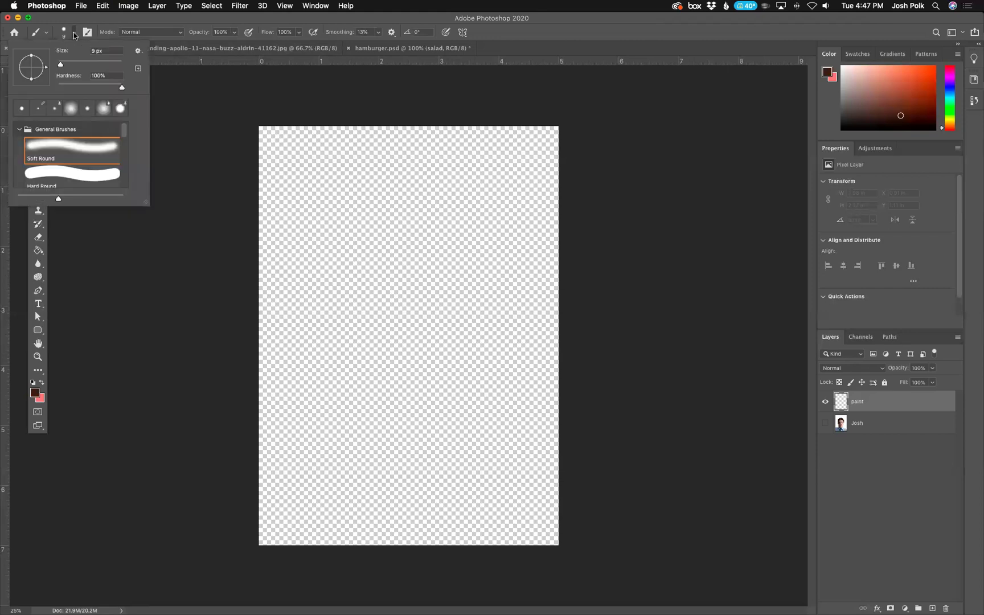
mouse_move(60, 67)
mouse_down()
mouse_move(95, 68)
mouse_move(62, 68)
mouse_up()
click(60, 67)
click(318, 158)
mouse_move(319, 158)
mouse_down()
mouse_move(357, 185)
mouse_move(346, 214)
mouse_move(386, 209)
mouse_move(419, 240)
mouse_up()
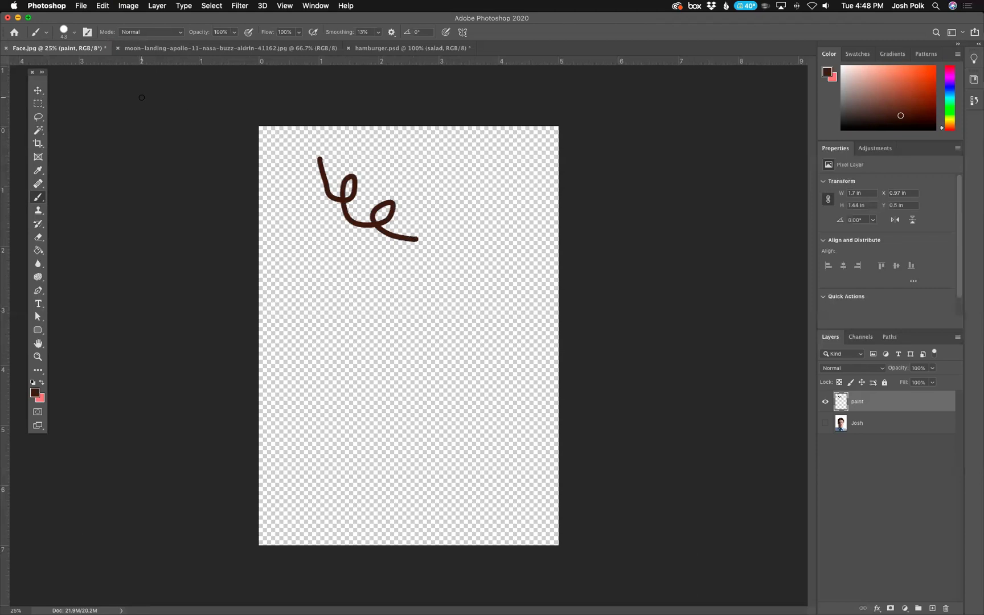
Paint a hooked stroke with the brush at 71 px and thick overlapping strokes beside it at 134 px.
click(74, 33)
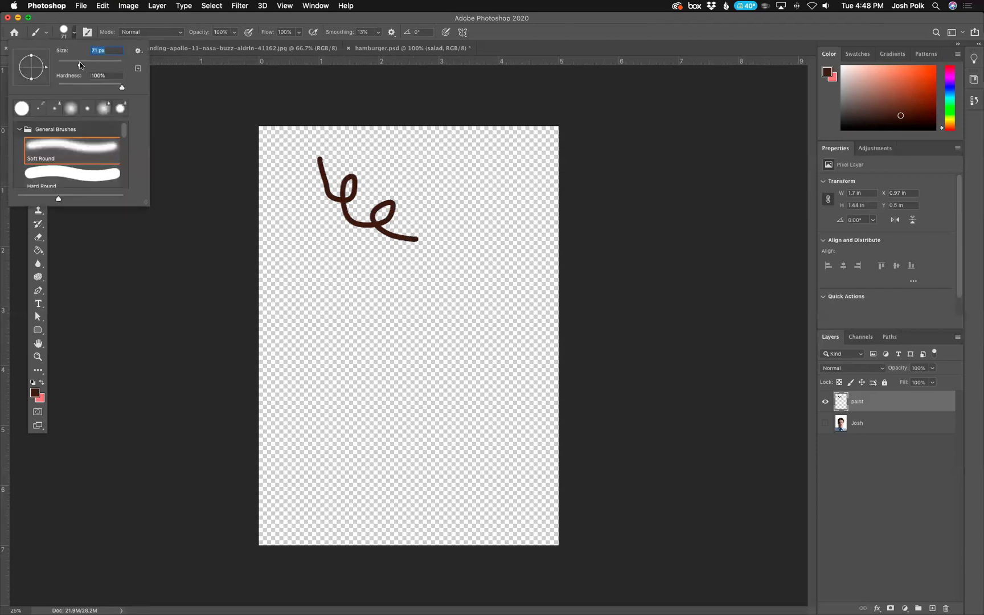
drag(324, 248, 348, 302)
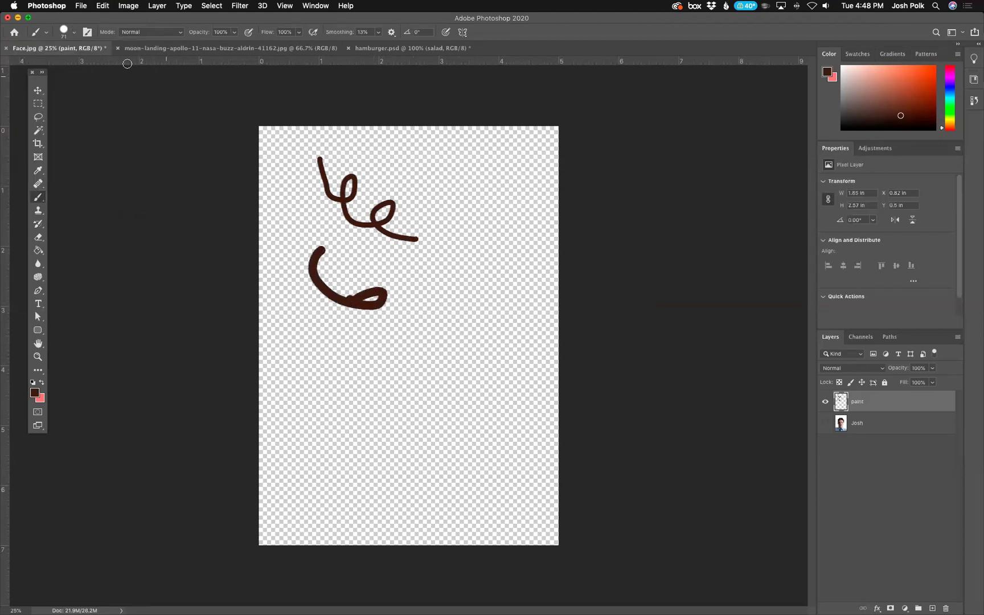
click(74, 38)
drag(93, 67, 96, 66)
mouse_move(465, 263)
mouse_down()
mouse_move(428, 306)
mouse_move(444, 316)
mouse_move(370, 318)
mouse_move(437, 226)
mouse_up()
mouse_move(443, 182)
mouse_down()
mouse_move(481, 231)
mouse_move(415, 274)
mouse_move(450, 233)
mouse_up()
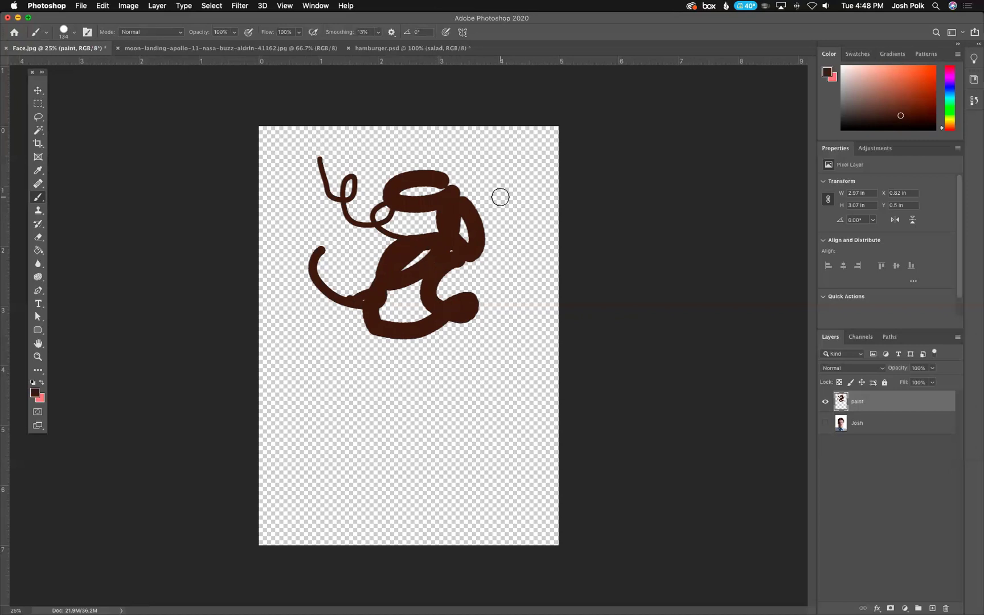
Enlarge the brush in several increments and stamp one round dot about 1.3 in wide in the canvas's upper-right corner.
key(bracketright)
key(bracketright)
key(bracketright)
key(bracketright)
key(bracketright)
key(bracketright)
key(bracketright)
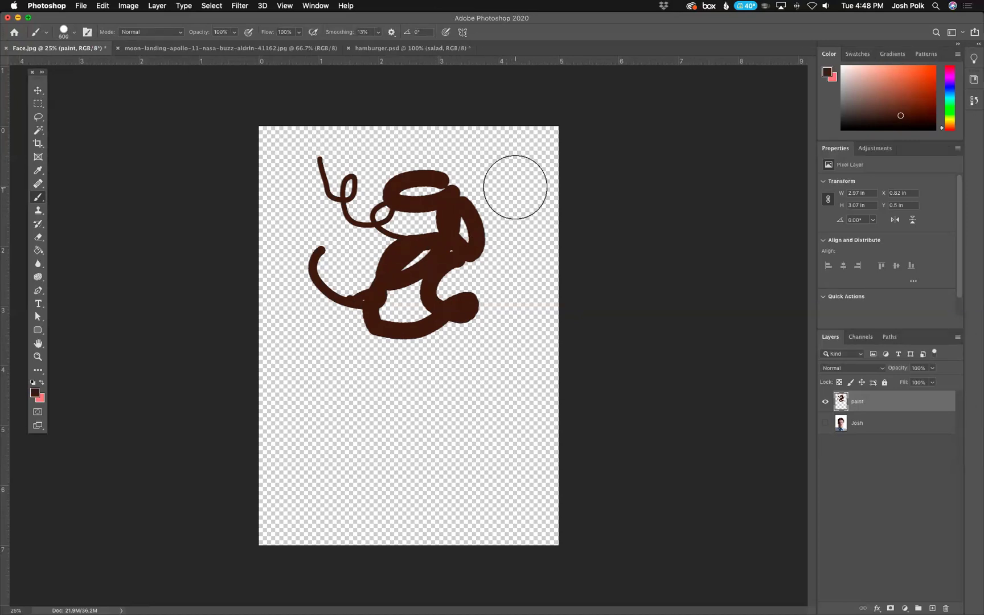
click(513, 185)
Reduce the brush size to 90 px and stamp two small dots below the large circle.
key(bracketleft)
key(bracketleft)
key(bracketleft)
key(bracketleft)
key(bracketleft)
key(bracketleft)
key(bracketleft)
key(bracketleft)
key(bracketleft)
key(bracketleft)
key(bracketleft)
key(bracketleft)
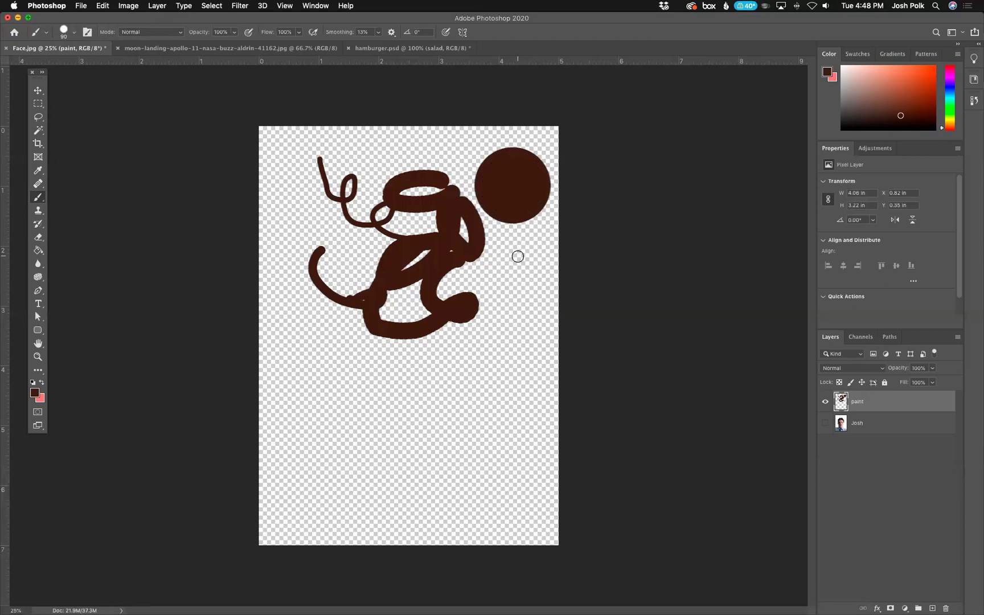
click(518, 256)
click(520, 272)
Stamp a trail of dots below the two small ones, enlarging the brush gradually to finish with a large circle.
key(bracketright)
click(492, 278)
click(503, 296)
key(bracketright)
click(526, 294)
key(bracketright)
key(bracketright)
key(bracketright)
click(511, 315)
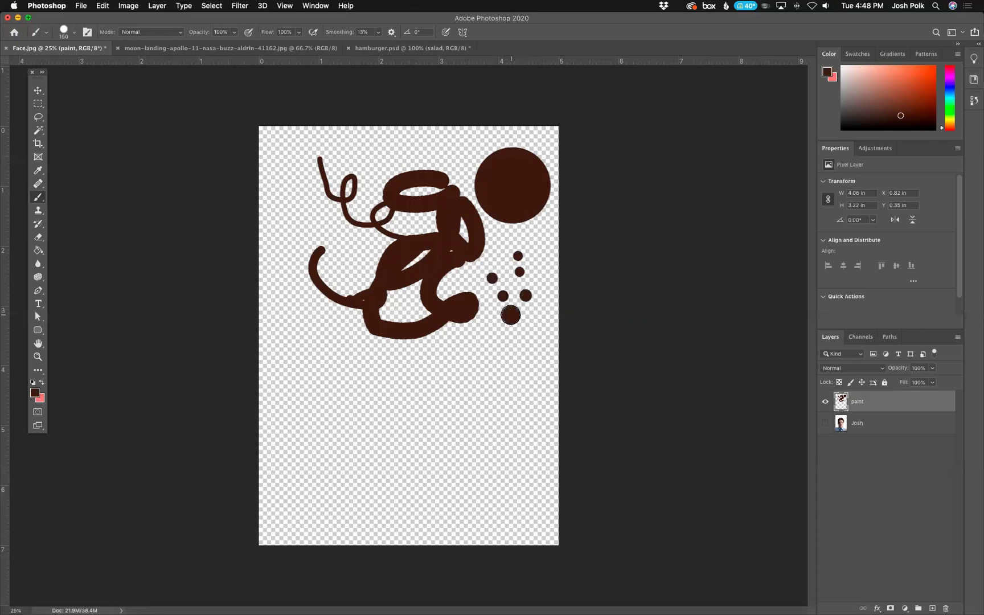
click(539, 321)
key(bracketright)
key(bracketright)
key(bracketright)
click(487, 338)
key(bracketright)
click(514, 365)
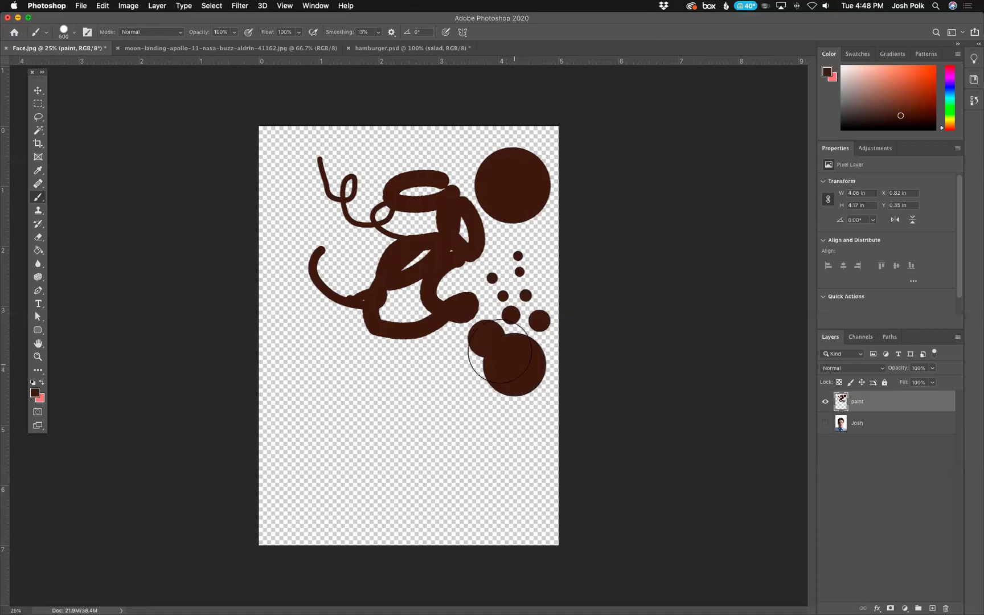
Reduce the brush size to 100 px and paint a long curved stroke down the left side of the canvas.
key(bracketleft)
key(bracketleft)
key(bracketleft)
key(bracketleft)
key(bracketleft)
key(bracketleft)
key(bracketleft)
mouse_move(288, 185)
mouse_down()
mouse_move(279, 196)
mouse_move(284, 274)
mouse_move(346, 326)
mouse_up()
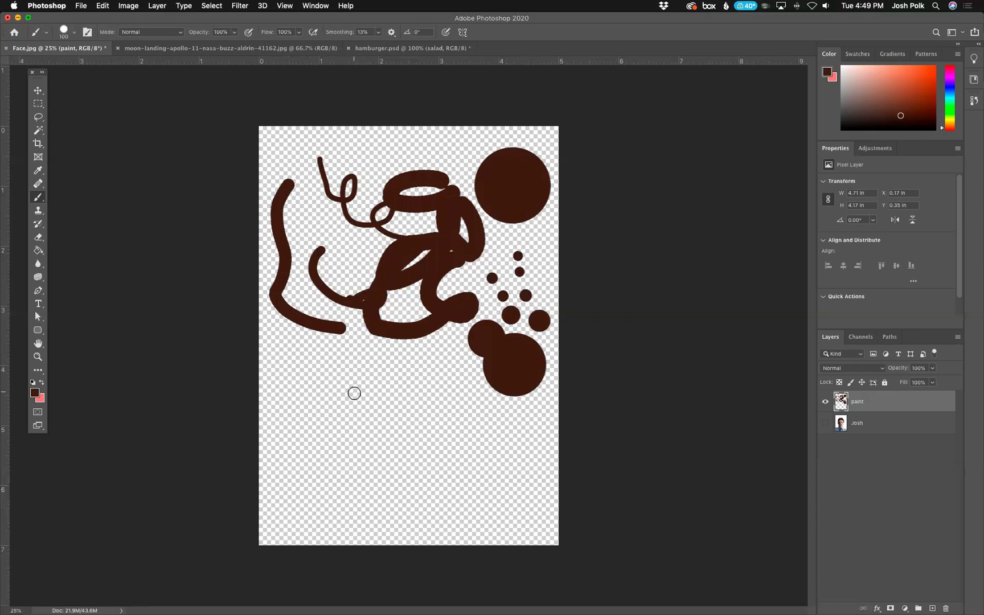
Paint several looping freehand scribbles across the lower half of the paint layer.
mouse_move(335, 390)
mouse_down()
mouse_move(344, 426)
mouse_move(340, 417)
mouse_move(369, 434)
mouse_up()
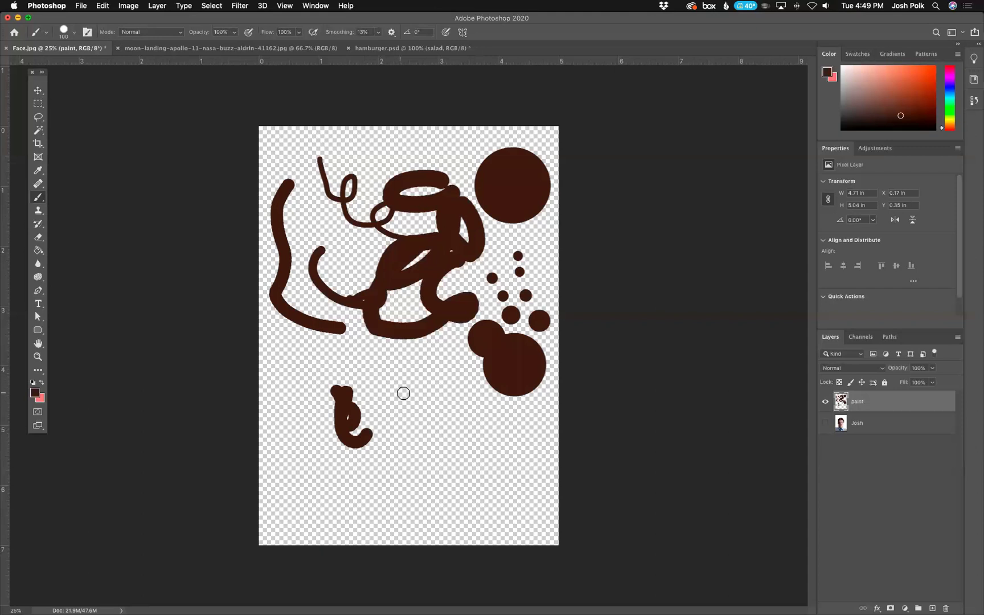
mouse_move(388, 377)
mouse_down()
mouse_move(467, 455)
mouse_move(439, 378)
mouse_move(376, 354)
mouse_move(399, 407)
mouse_up()
mouse_move(345, 471)
mouse_down()
mouse_move(357, 518)
mouse_move(392, 494)
mouse_move(391, 509)
mouse_move(418, 495)
mouse_move(425, 512)
mouse_move(451, 487)
mouse_move(452, 512)
mouse_move(476, 505)
mouse_move(478, 467)
mouse_move(490, 489)
mouse_up()
mouse_move(311, 450)
mouse_down()
mouse_move(301, 418)
mouse_move(321, 403)
mouse_move(357, 430)
mouse_move(347, 434)
mouse_move(355, 468)
mouse_move(415, 444)
mouse_move(410, 480)
mouse_move(457, 440)
mouse_up()
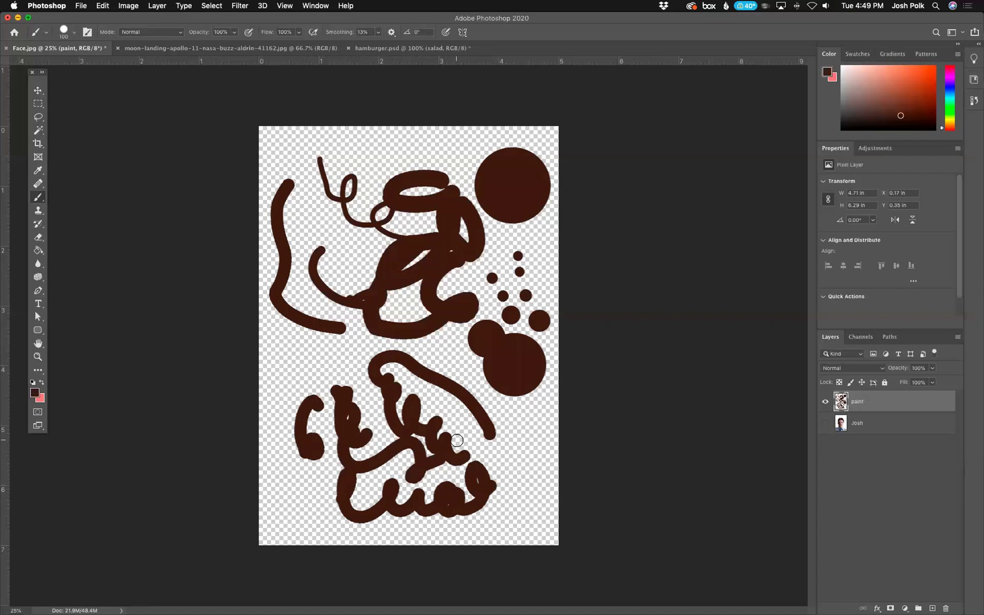
Set the foreground color to a saturated blue and paint a long winding stroke over the brown scribbles.
click(35, 393)
click(484, 205)
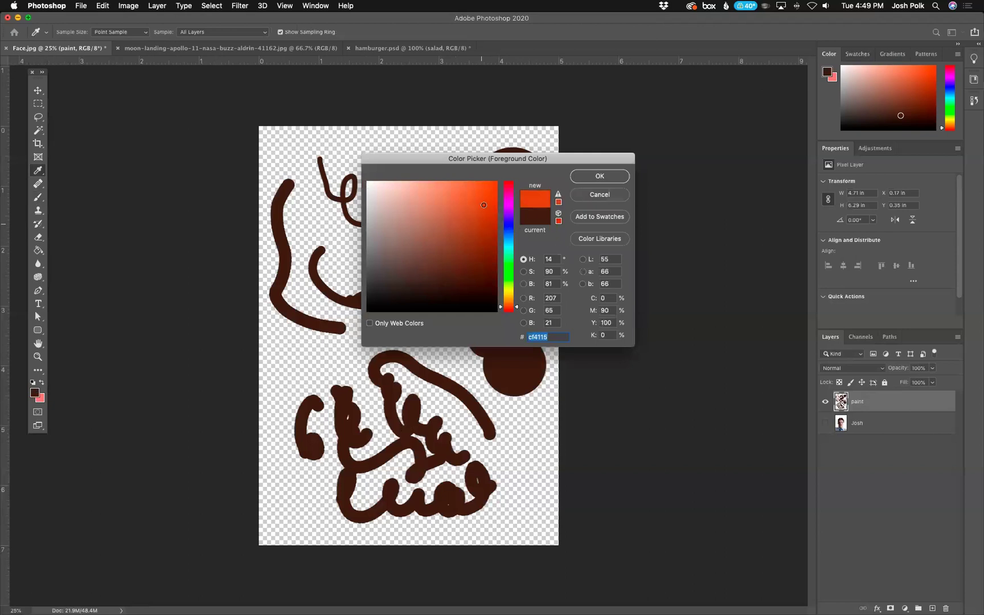
click(501, 225)
click(590, 176)
mouse_move(439, 227)
mouse_down()
mouse_move(383, 261)
mouse_move(417, 299)
mouse_move(424, 287)
mouse_move(279, 330)
mouse_move(321, 363)
mouse_move(384, 354)
mouse_move(424, 368)
mouse_move(396, 376)
mouse_move(390, 424)
mouse_move(386, 413)
mouse_move(433, 366)
mouse_up()
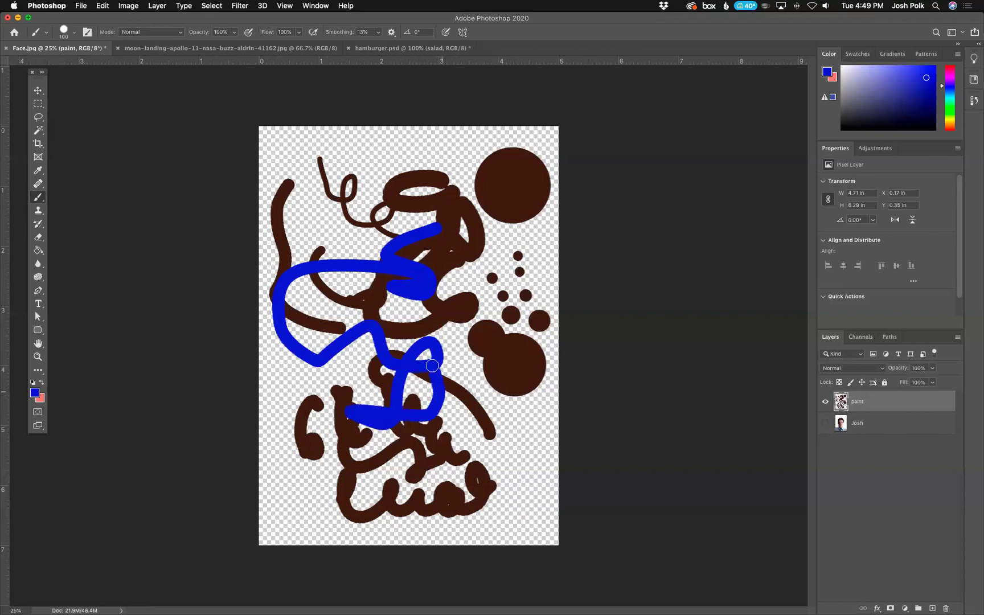
Toggle the portrait layer's visibility and leave it shown beneath the paint layer.
click(825, 423)
click(825, 423)
click(826, 423)
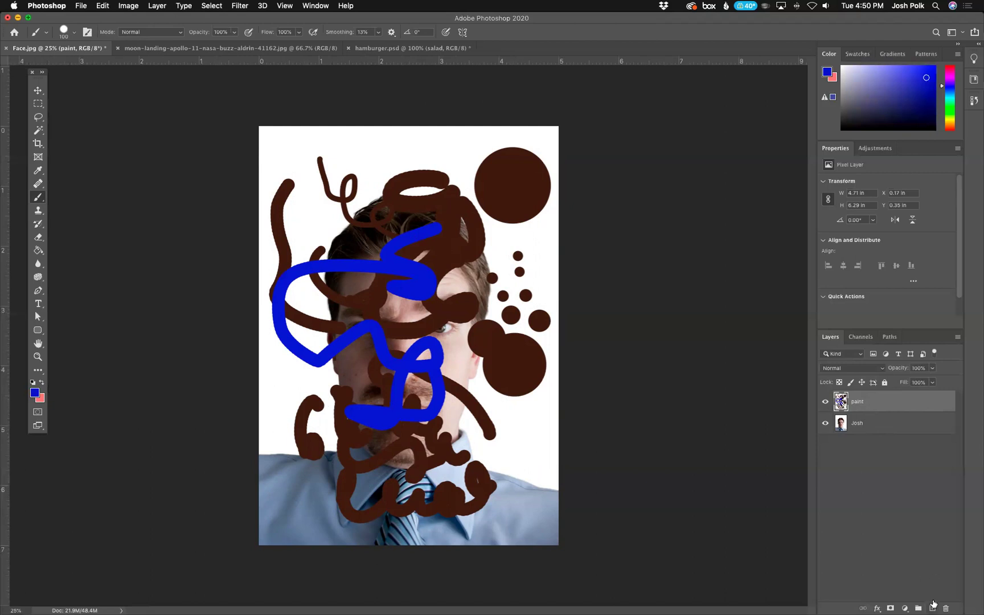
Create a new layer above the paint layer and name it yellow.
click(934, 604)
double_click(858, 401)
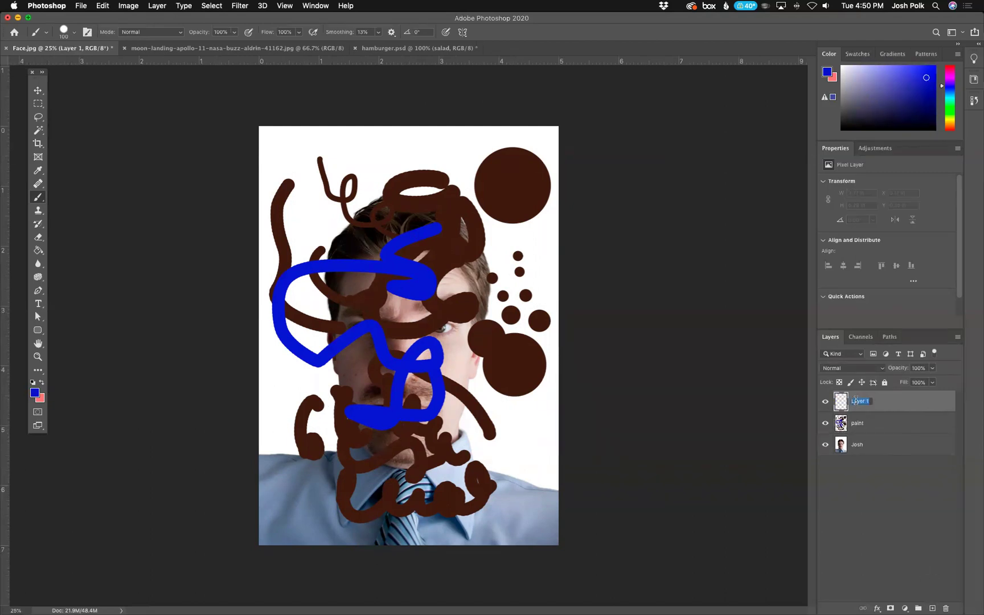
text(paint2)
key(Return)
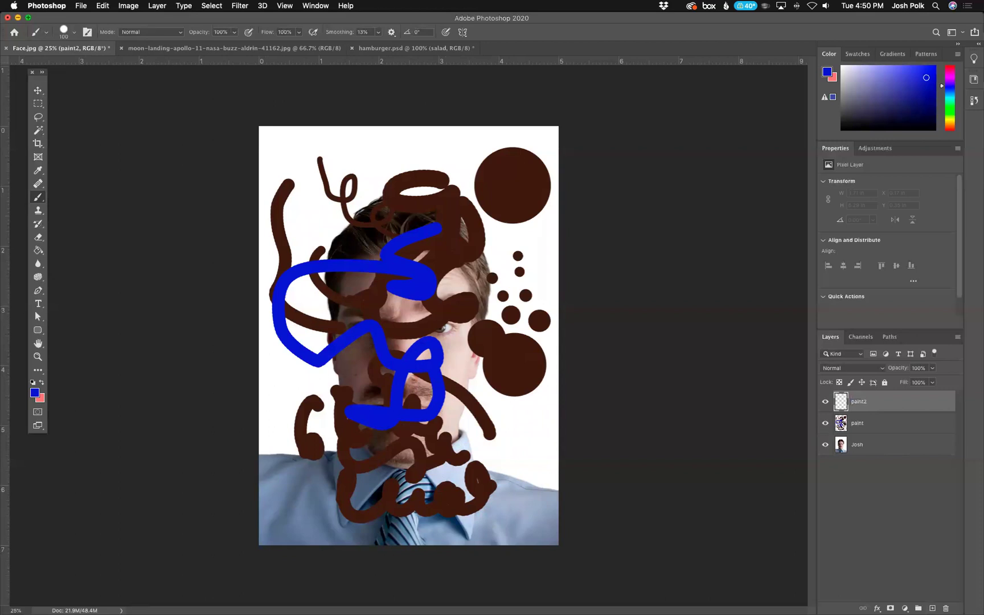
double_click(860, 401)
text(ye)
key(Return)
Set the foreground color to a bright yellow, hex f4ef5c.
click(36, 397)
mouse_move(507, 271)
mouse_down()
mouse_move(513, 259)
mouse_move(510, 291)
mouse_up()
drag(450, 219, 449, 186)
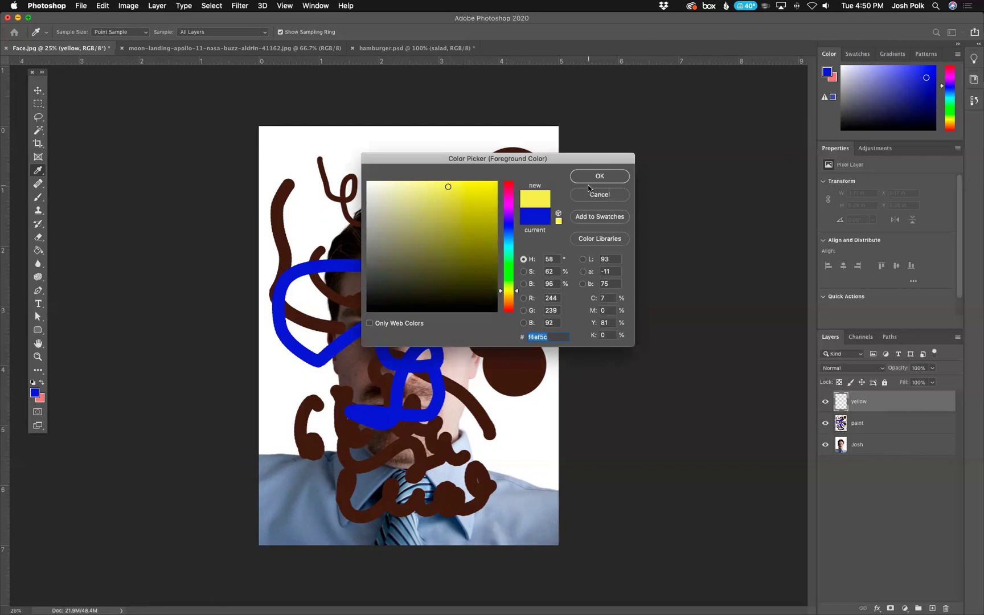
click(598, 177)
Brush several long yellow strokes across the portrait on the yellow layer and move that layer beneath the paint layer.
key(b)
mouse_move(427, 235)
mouse_down()
mouse_move(419, 283)
mouse_move(458, 346)
mouse_up()
mouse_move(506, 157)
mouse_down()
mouse_move(515, 199)
mouse_move(330, 202)
mouse_move(269, 297)
mouse_up()
mouse_move(296, 368)
mouse_down()
mouse_move(375, 419)
mouse_move(464, 433)
mouse_up()
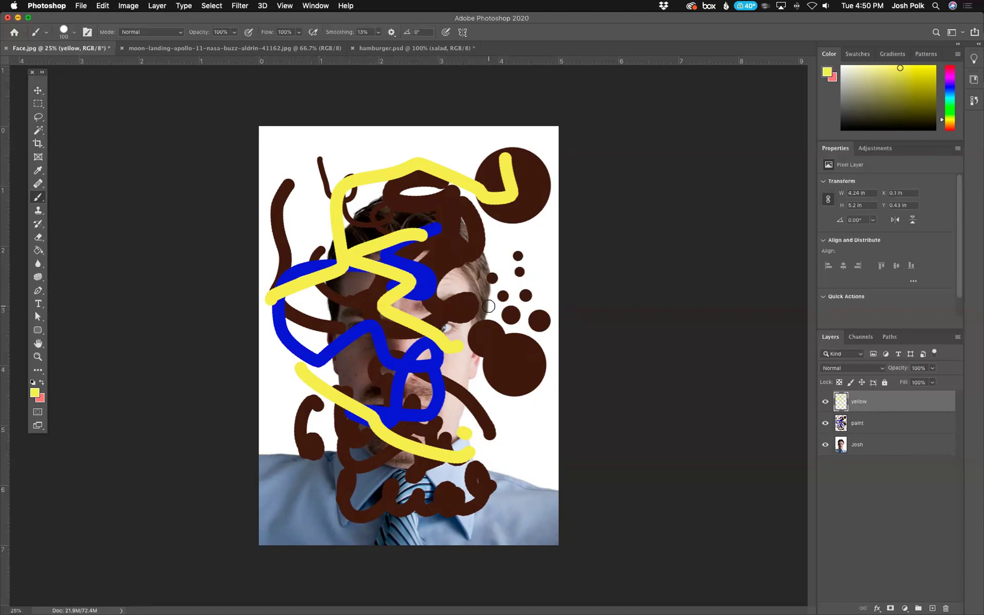
drag(882, 402, 881, 434)
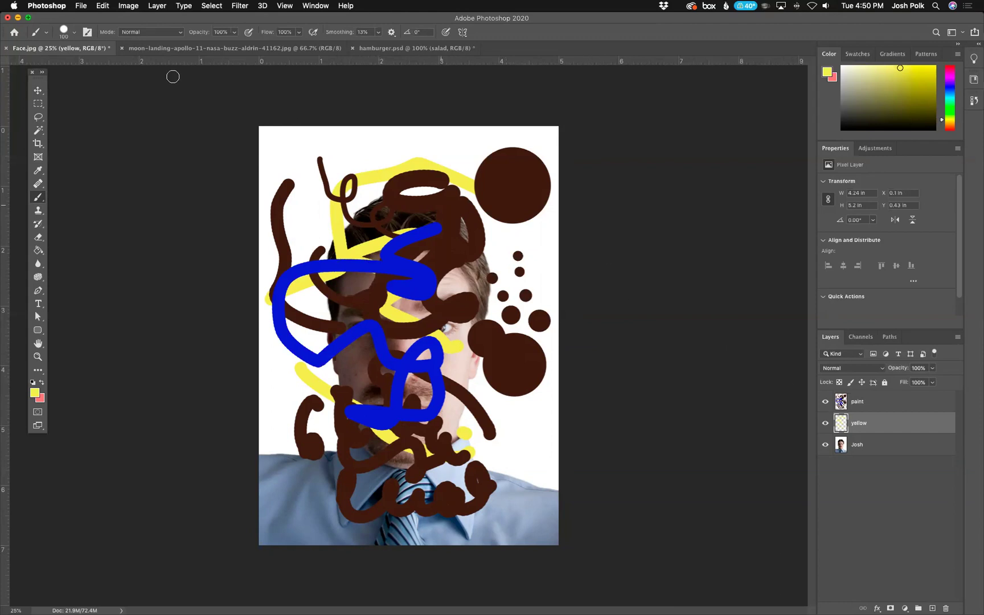
Switch to the hamburger.psd document and hide every layer above the background.
click(380, 49)
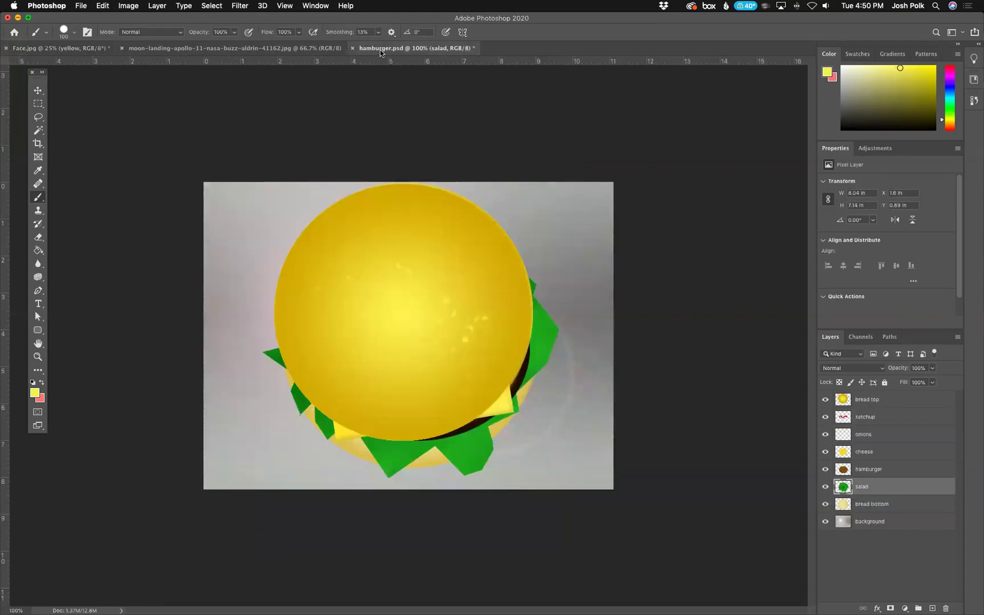
drag(826, 491, 825, 400)
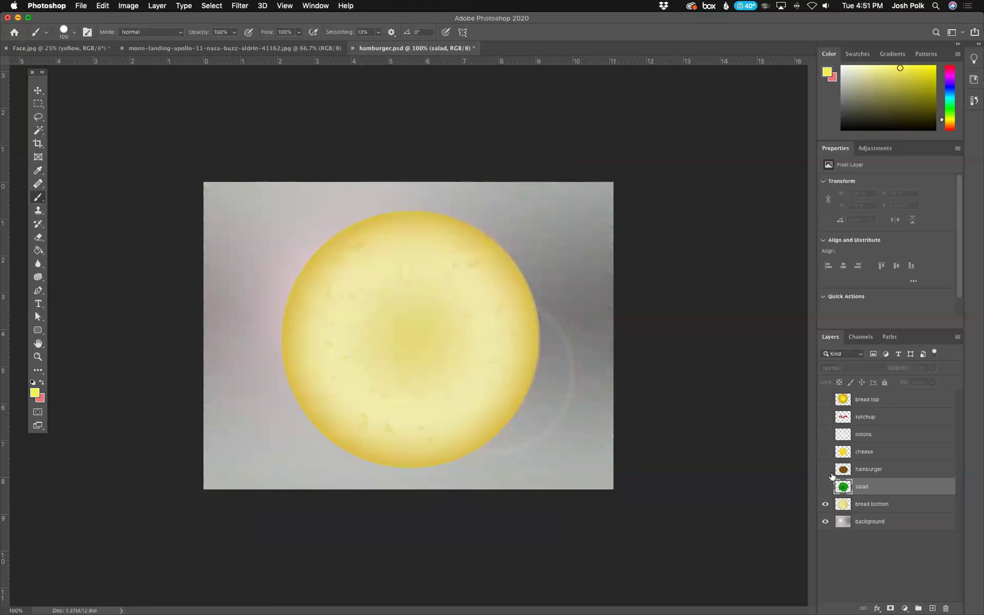
click(825, 505)
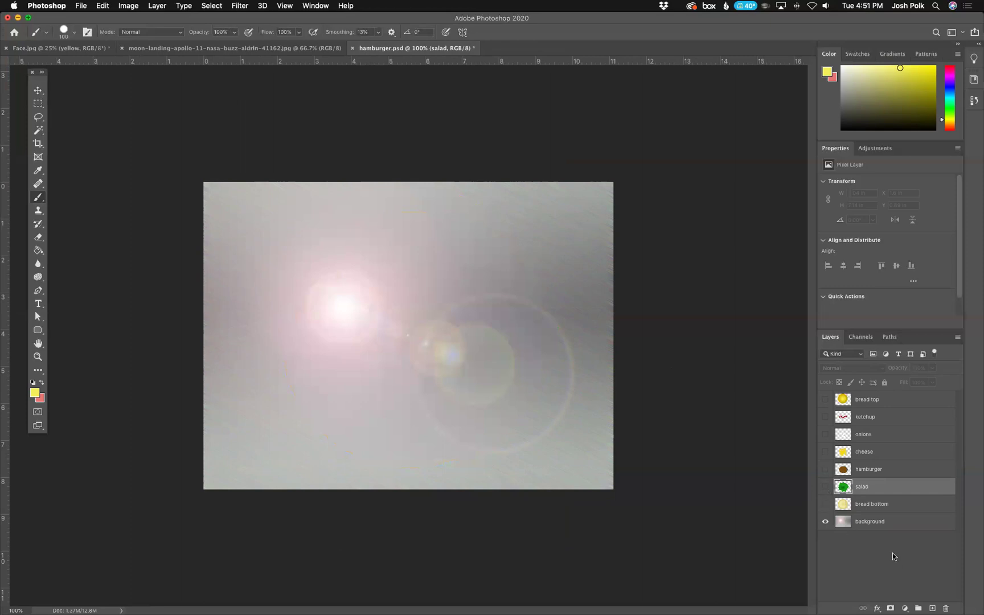
Show the burger layers one by one from bread bottom up to bread top, toggling some to compare the stacking.
click(825, 505)
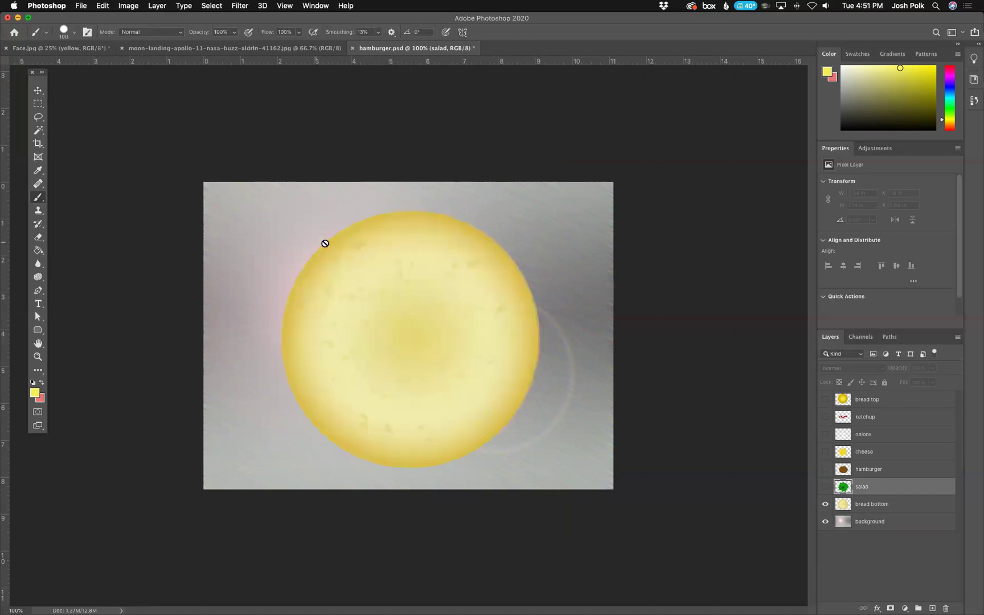
click(826, 487)
click(826, 487)
click(826, 487)
click(826, 470)
click(826, 470)
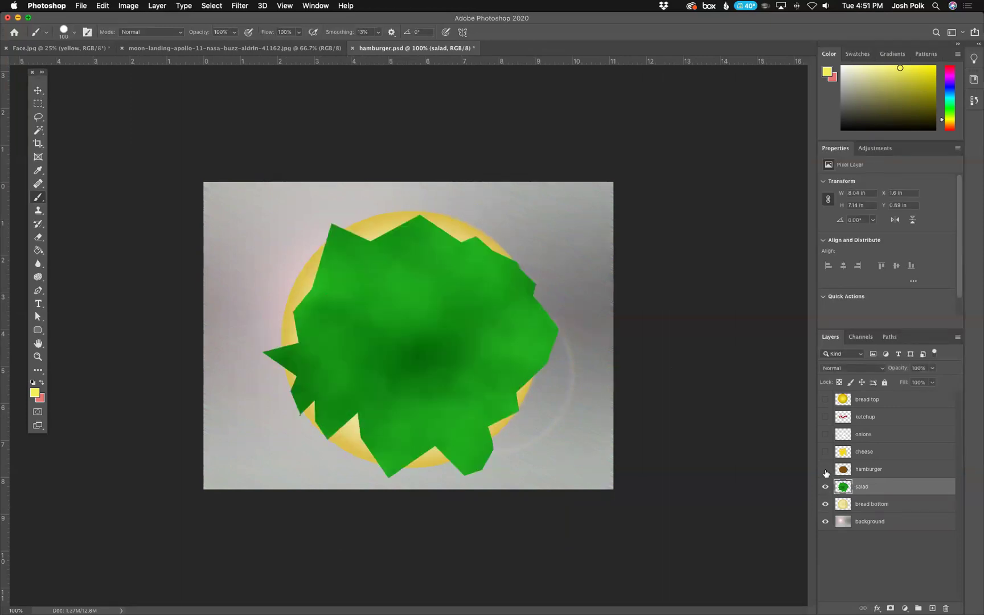
click(826, 470)
click(826, 453)
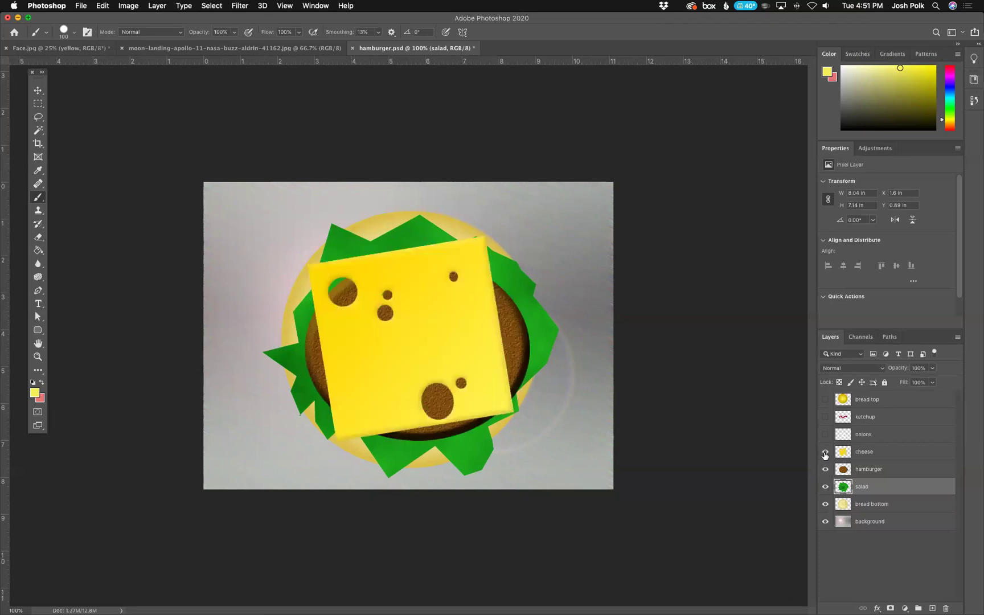
click(825, 436)
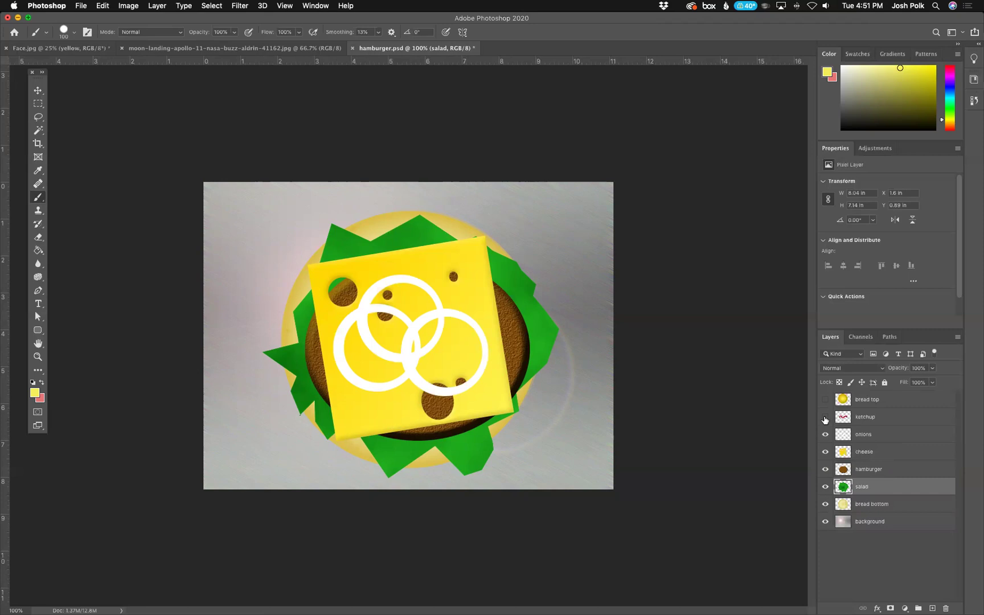
click(826, 417)
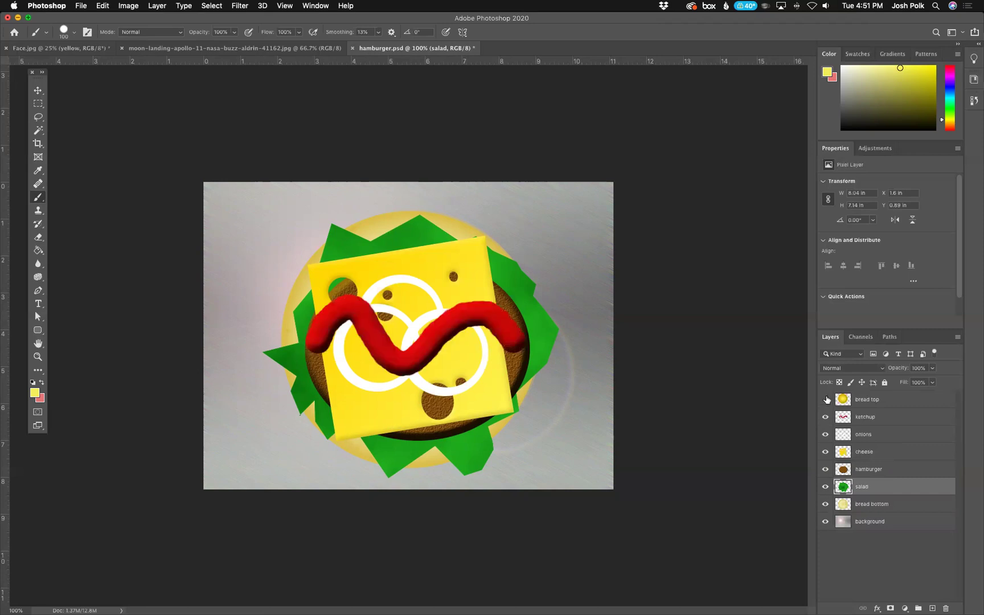
click(826, 400)
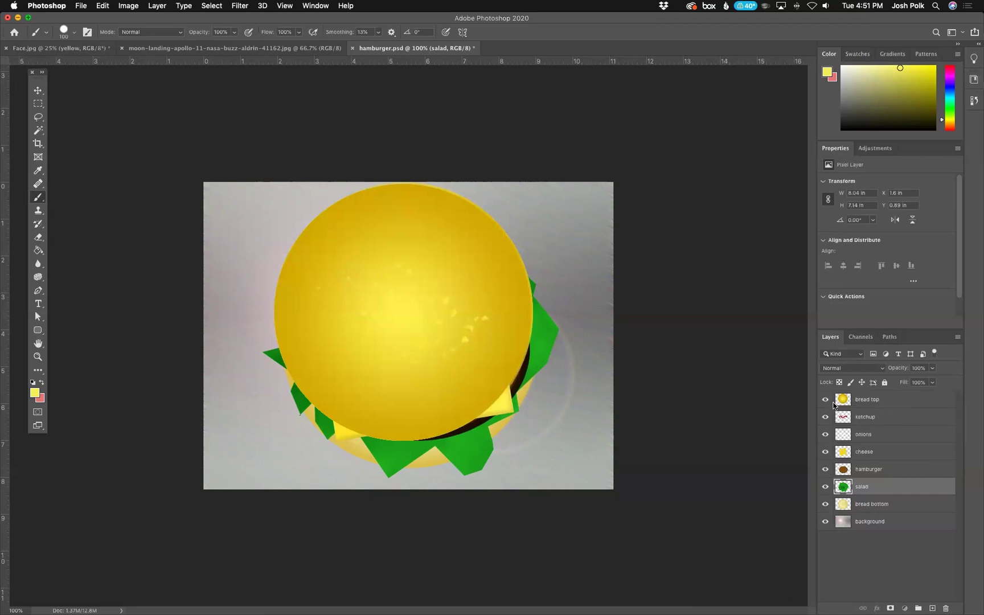
click(834, 405)
click(826, 400)
click(826, 401)
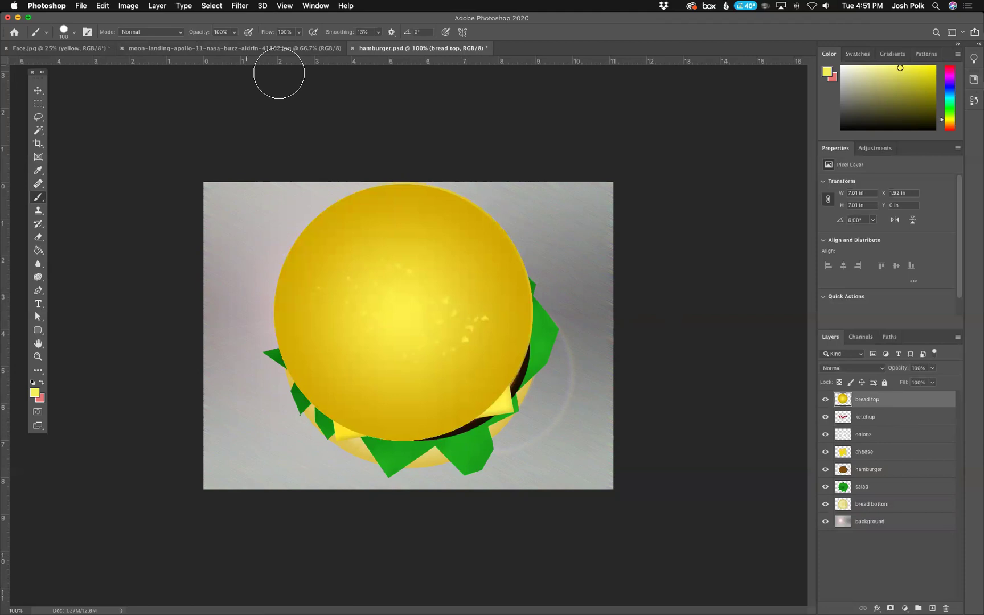
Start a new document and set its width and height to 500 pixels.
click(82, 6)
click(92, 17)
click(648, 174)
text(500)
key(Tab)
key(Tab)
text(50)
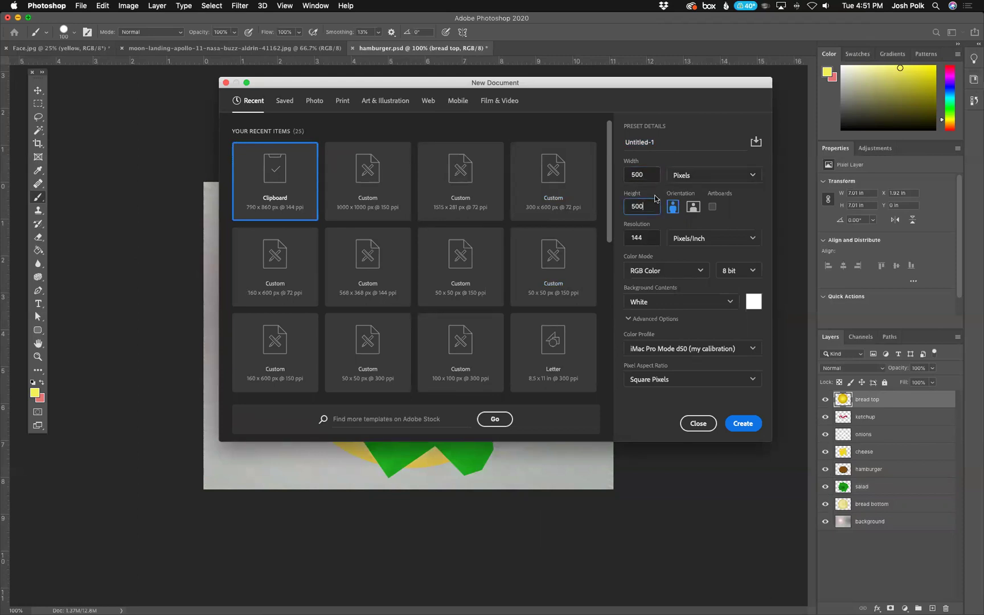
Change the new document's size to 1000 by 1000 pixels at 72 pixels/inch and create it.
click(646, 173)
text(10)
key(Tab)
key(Tab)
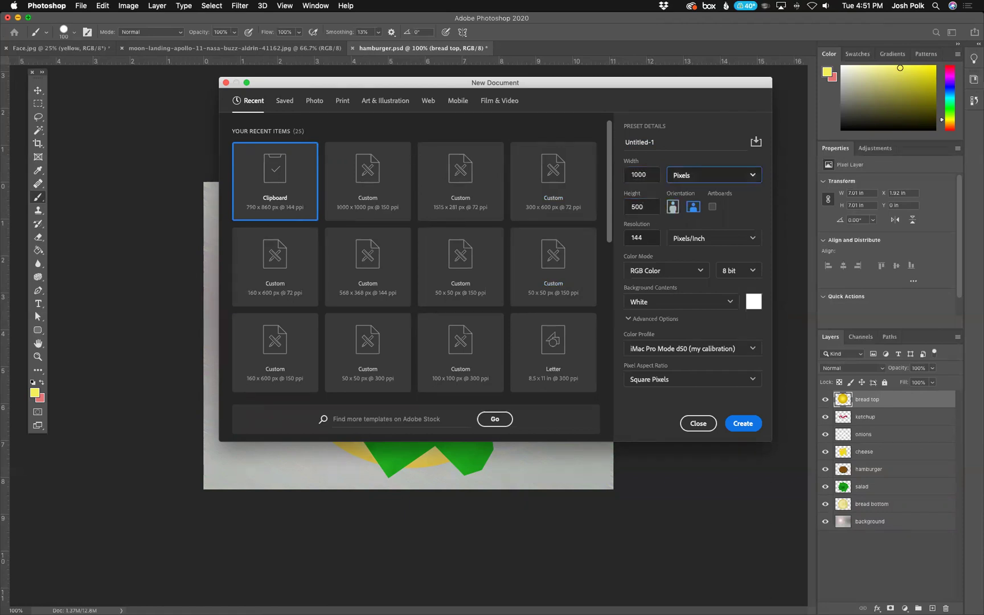
text(10)
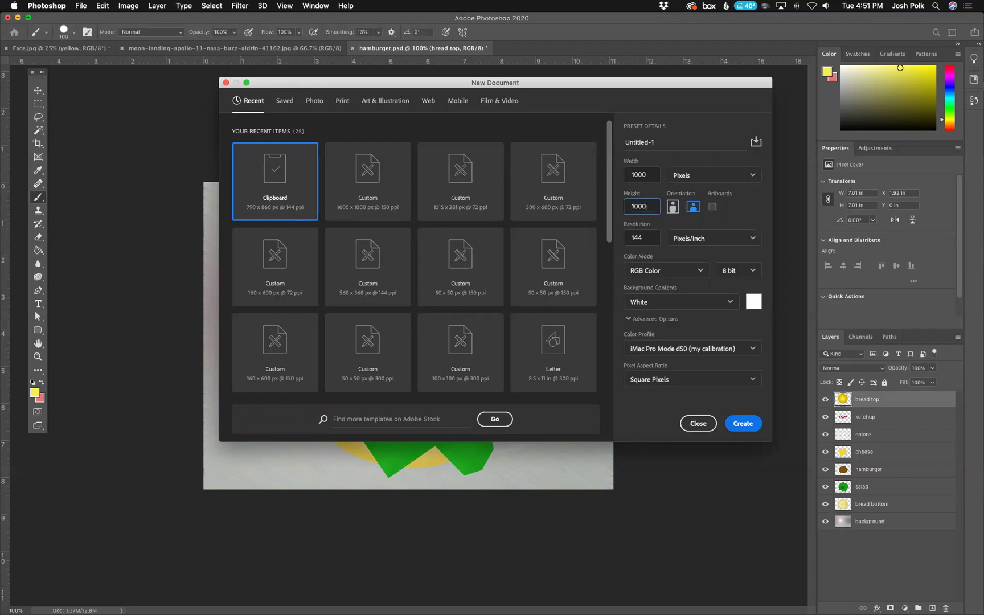
click(703, 176)
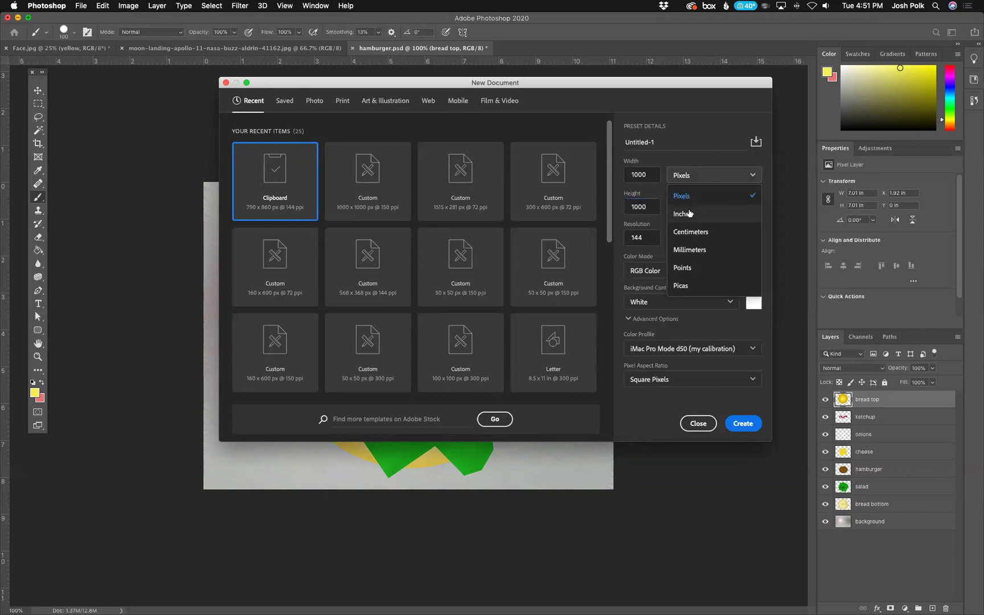
click(696, 159)
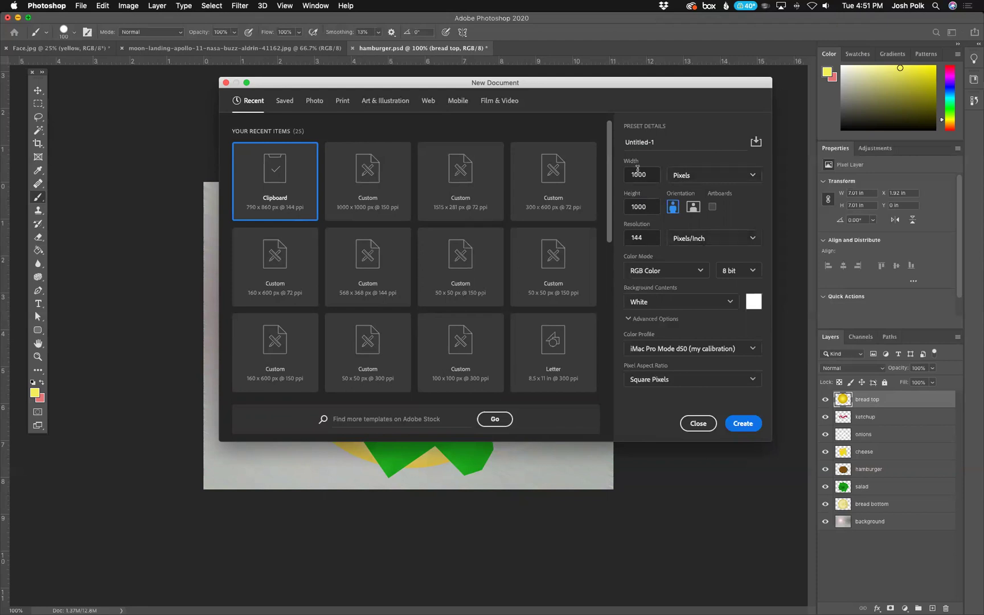
drag(642, 235, 600, 237)
text(72)
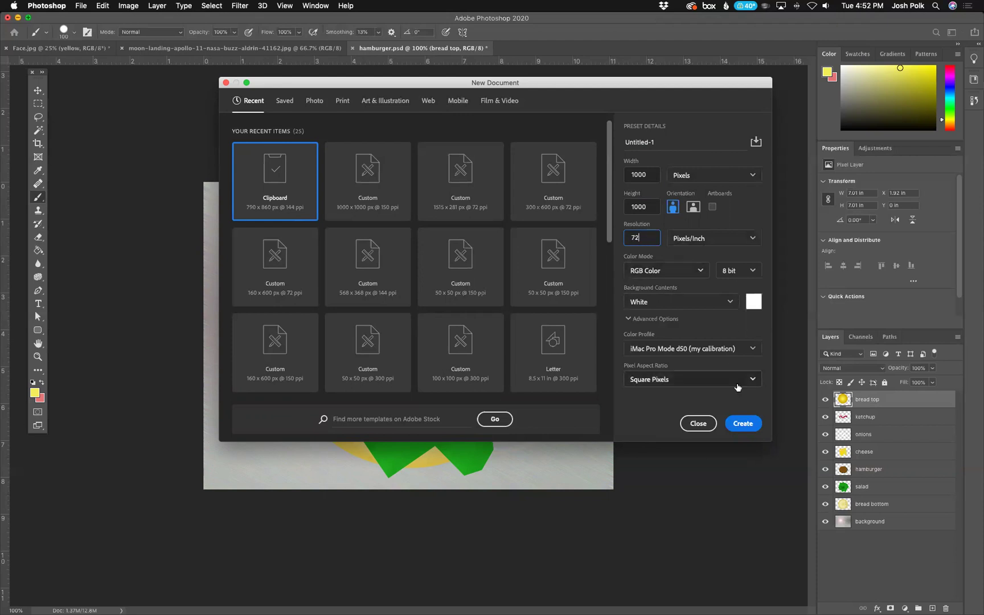
click(748, 425)
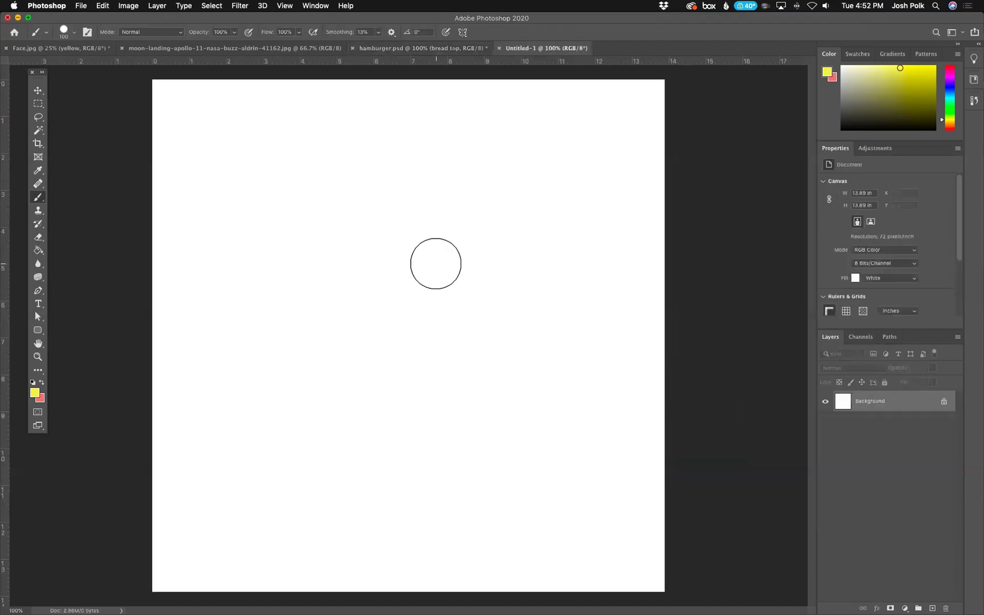
Reduce the brush size to 40 px.
key(bracketleft)
key(bracketleft)
key(bracketleft)
key(bracketleft)
key(bracketleft)
key(bracketleft)
Convert the locked Background into a regular layer named bottom bun.
double_click(865, 402)
text(bottom b)
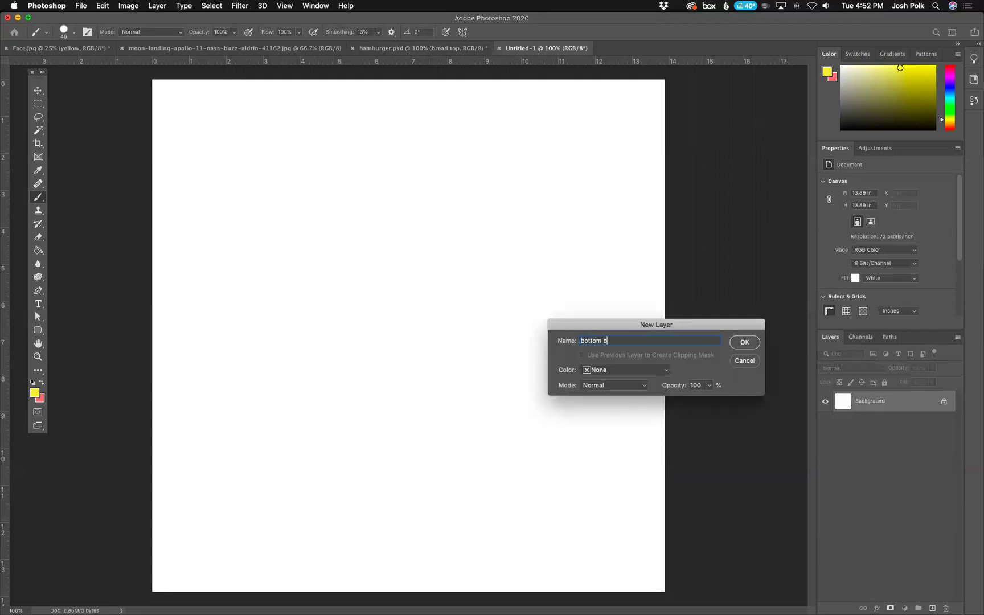
key(Return)
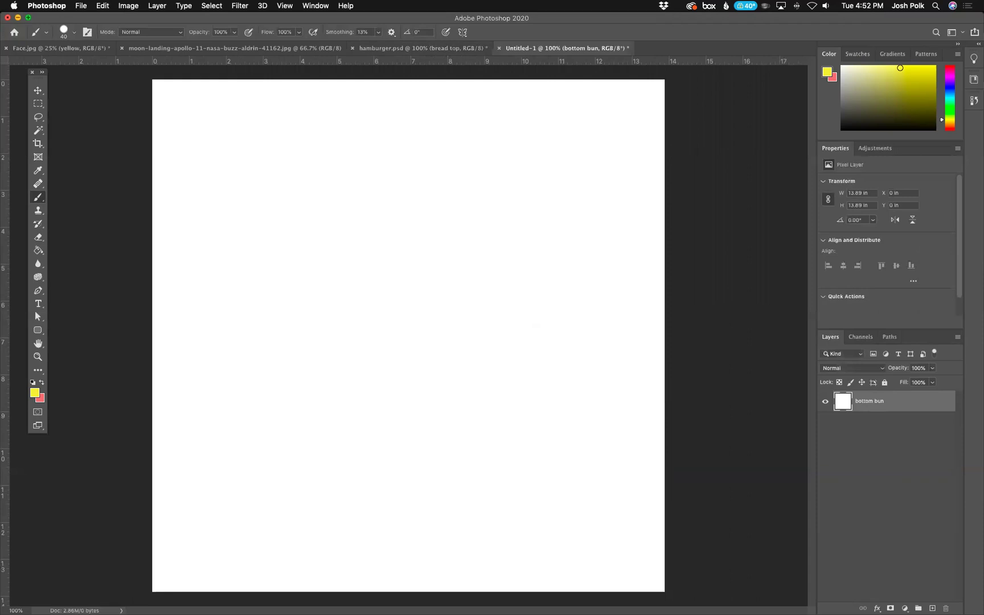
Set the foreground color to a muted tan and paint a filled, wide rounded bun near the bottom of the canvas.
click(34, 391)
mouse_move(481, 241)
mouse_down()
mouse_move(449, 238)
mouse_move(448, 264)
mouse_move(401, 264)
mouse_move(401, 253)
mouse_up()
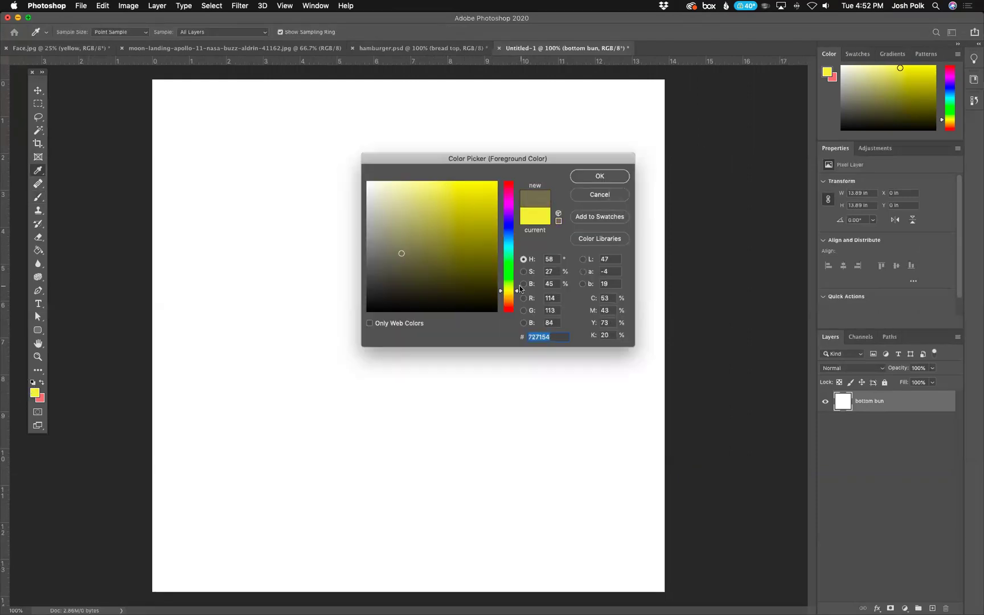
click(516, 296)
drag(516, 297, 516, 294)
mouse_move(402, 254)
mouse_down()
mouse_move(426, 240)
mouse_move(411, 222)
mouse_up()
click(600, 176)
key(b)
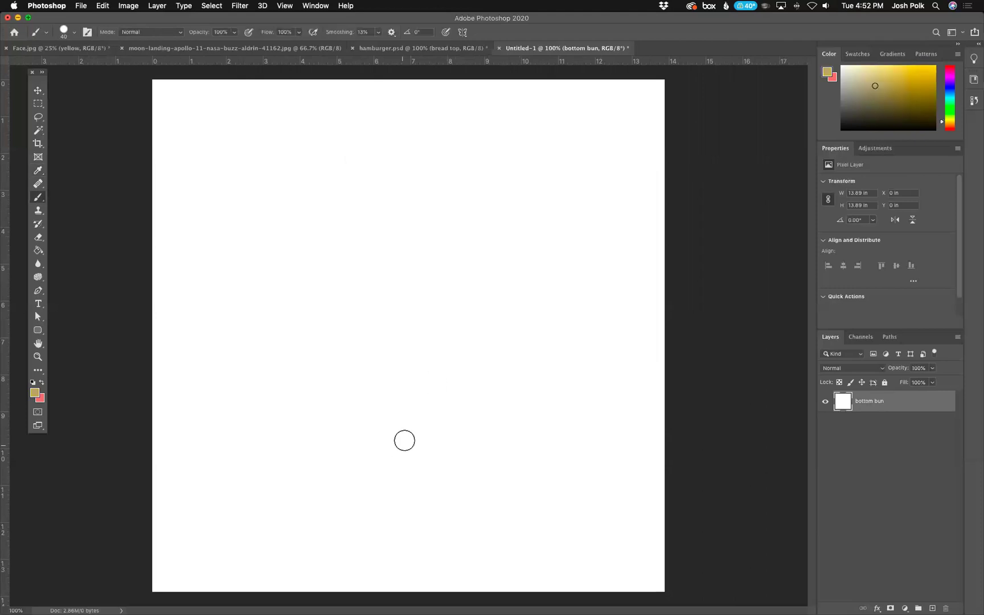
mouse_move(283, 490)
mouse_down()
mouse_move(416, 511)
mouse_move(555, 500)
mouse_move(312, 485)
mouse_move(289, 489)
mouse_move(506, 499)
mouse_move(295, 501)
mouse_move(275, 517)
mouse_move(344, 523)
mouse_move(514, 513)
mouse_move(538, 508)
mouse_move(536, 487)
mouse_move(285, 486)
mouse_move(266, 496)
mouse_move(320, 519)
mouse_move(423, 524)
mouse_move(509, 520)
mouse_move(544, 512)
mouse_move(545, 498)
mouse_move(302, 496)
mouse_move(267, 483)
mouse_move(252, 497)
mouse_move(325, 522)
mouse_move(461, 523)
mouse_move(520, 508)
mouse_move(529, 494)
mouse_move(286, 482)
mouse_up()
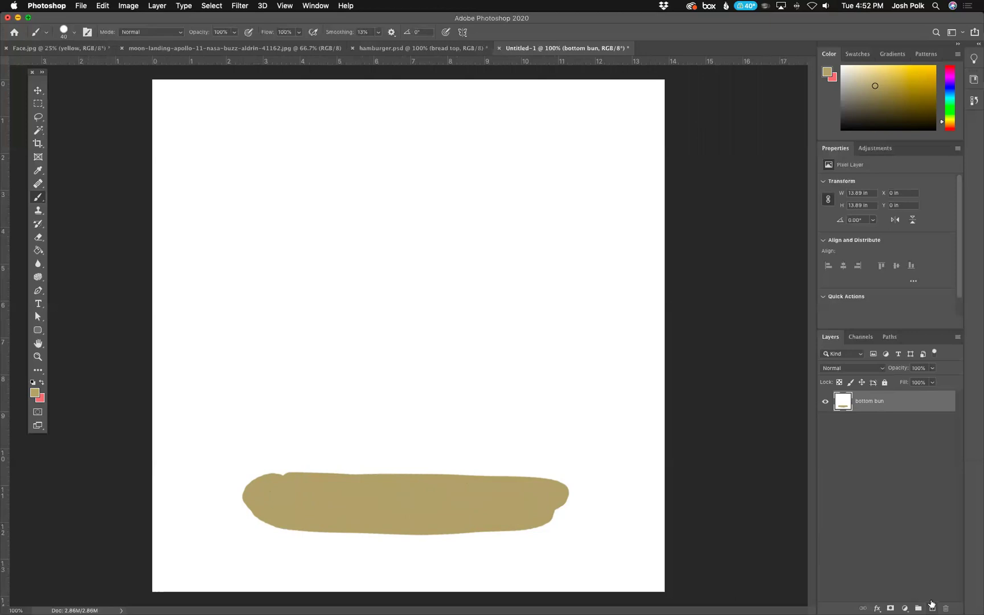
Add a layer named top bun and paint a filled tan dome about 9.2 in wide and 1.6 in tall above the bottom bun.
click(932, 607)
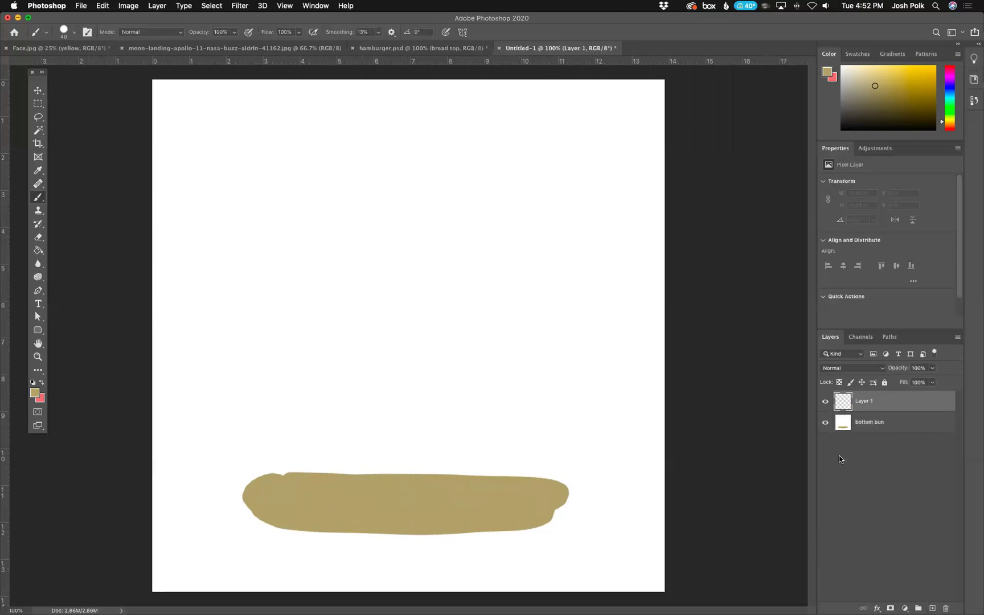
double_click(863, 401)
text(top bun)
key(Return)
mouse_move(254, 343)
mouse_down()
mouse_move(566, 339)
mouse_move(511, 322)
mouse_move(262, 331)
mouse_move(549, 336)
mouse_move(534, 321)
mouse_move(424, 306)
mouse_move(330, 311)
mouse_move(265, 333)
mouse_move(333, 310)
mouse_move(457, 354)
mouse_move(252, 343)
mouse_move(250, 332)
mouse_move(310, 310)
mouse_up()
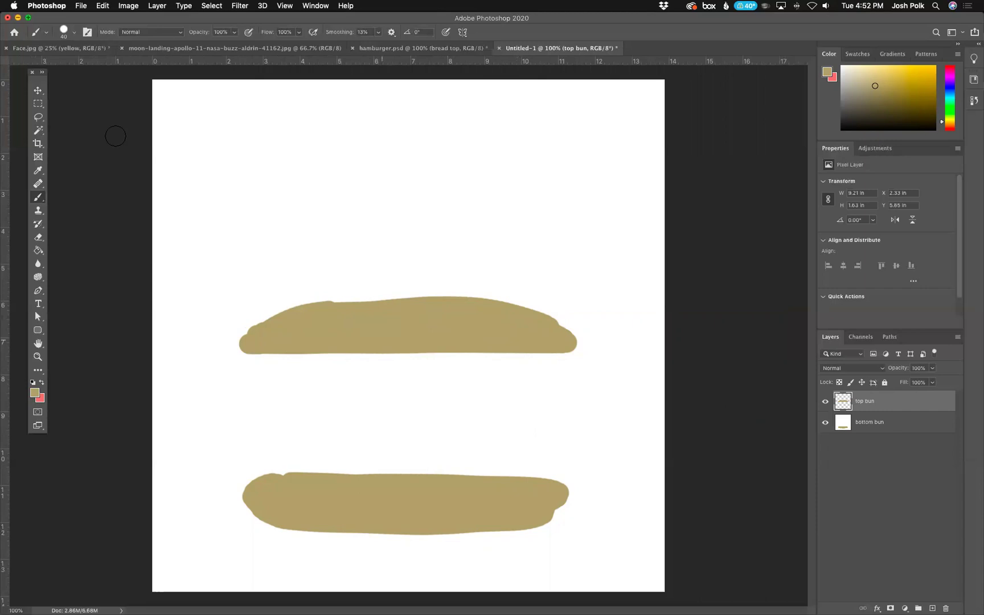
Hide the top bun layer and rename the bottom bun layer to background.
click(33, 89)
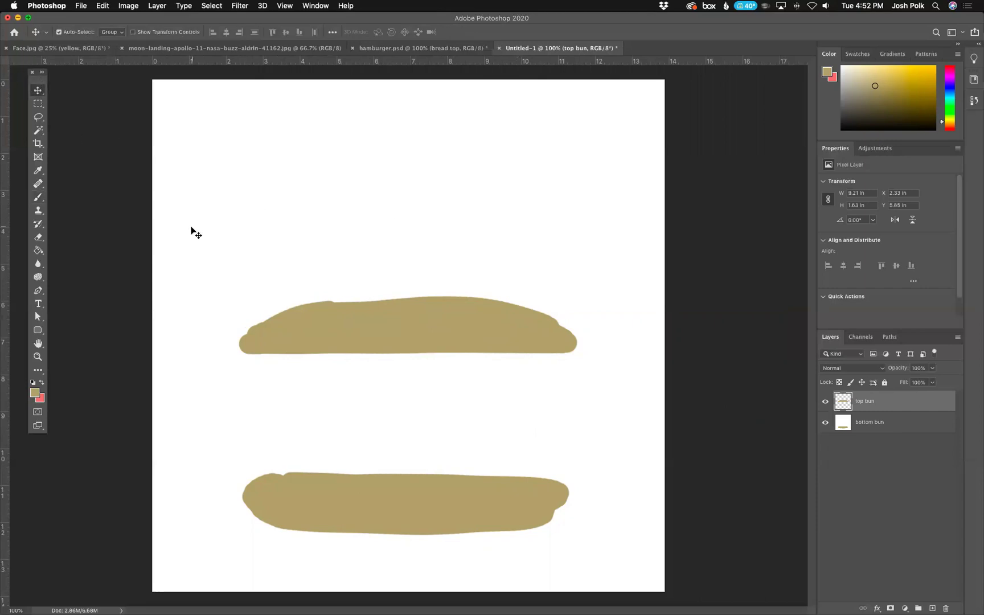
click(873, 427)
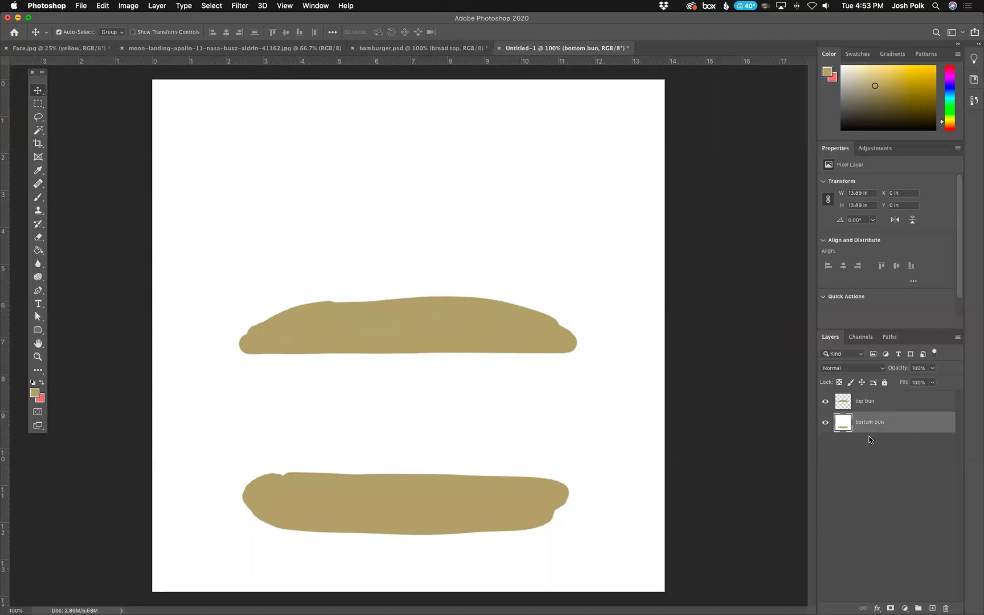
click(824, 402)
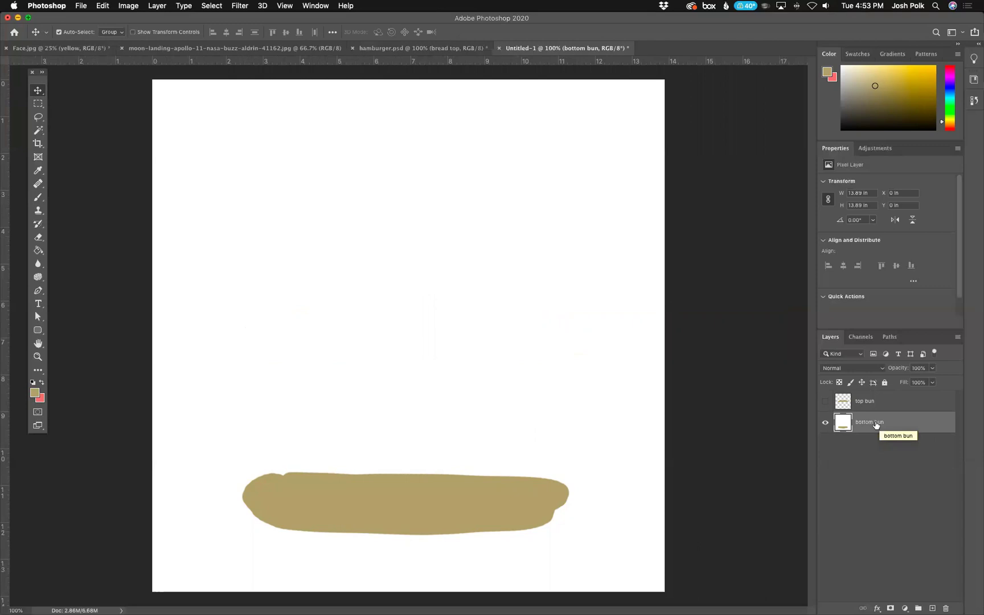
double_click(868, 423)
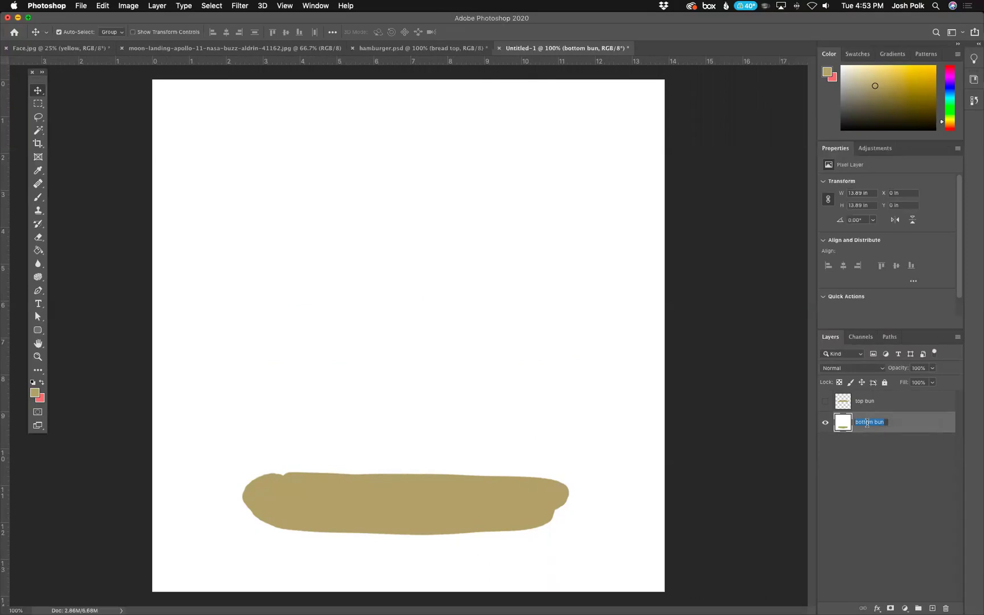
text(background)
key(Return)
Enlarge the Eraser and erase the whole painted bottom bun from the background layer.
click(36, 240)
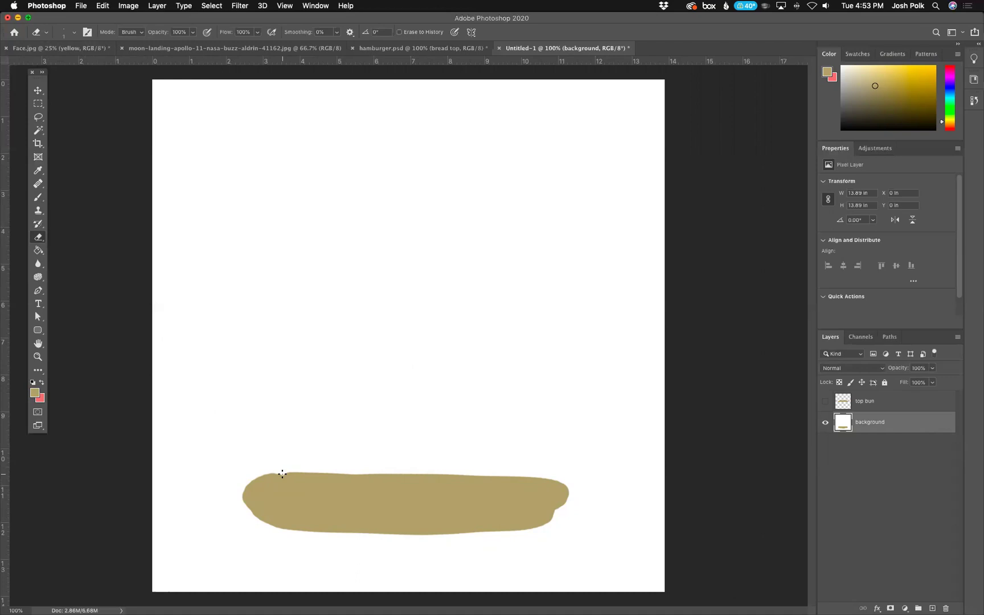
key(bracketright)
key(bracketright)
key(bracketright)
key(bracketright)
key(bracketright)
key(bracketright)
key(bracketright)
key(bracketright)
key(bracketright)
mouse_move(302, 477)
mouse_down()
mouse_move(248, 476)
mouse_move(247, 502)
mouse_move(359, 524)
mouse_move(484, 524)
mouse_move(546, 519)
mouse_move(567, 499)
mouse_move(292, 512)
mouse_move(250, 500)
mouse_move(551, 491)
mouse_move(499, 478)
mouse_move(305, 485)
mouse_move(580, 507)
mouse_move(466, 511)
mouse_move(425, 487)
mouse_move(282, 466)
mouse_move(240, 478)
mouse_move(239, 505)
mouse_move(280, 530)
mouse_move(587, 534)
mouse_move(590, 503)
mouse_move(552, 519)
mouse_move(567, 499)
mouse_up()
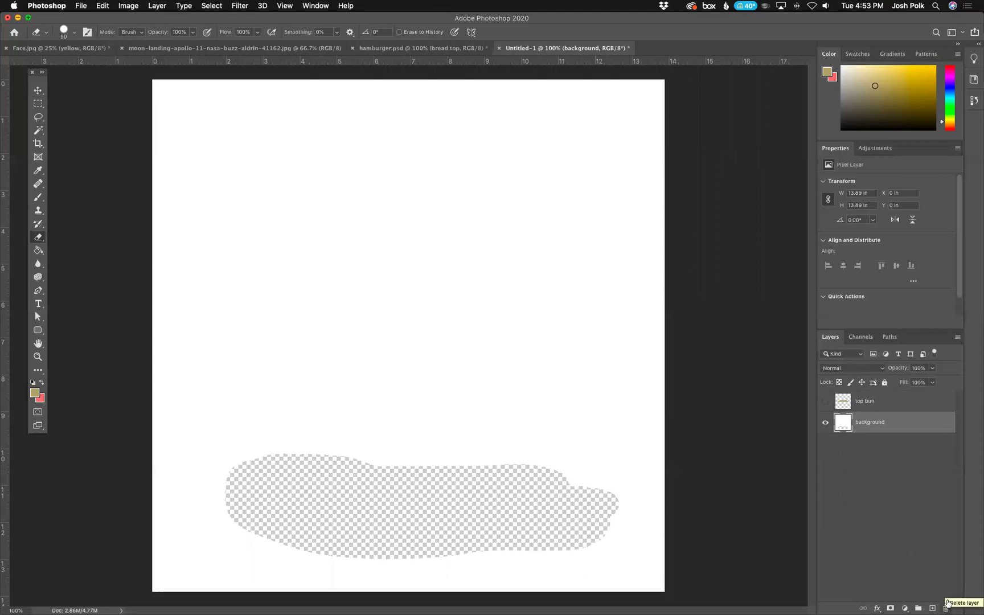
Delete the erased background layer and add a new empty layer named background beneath the top bun layer.
click(947, 606)
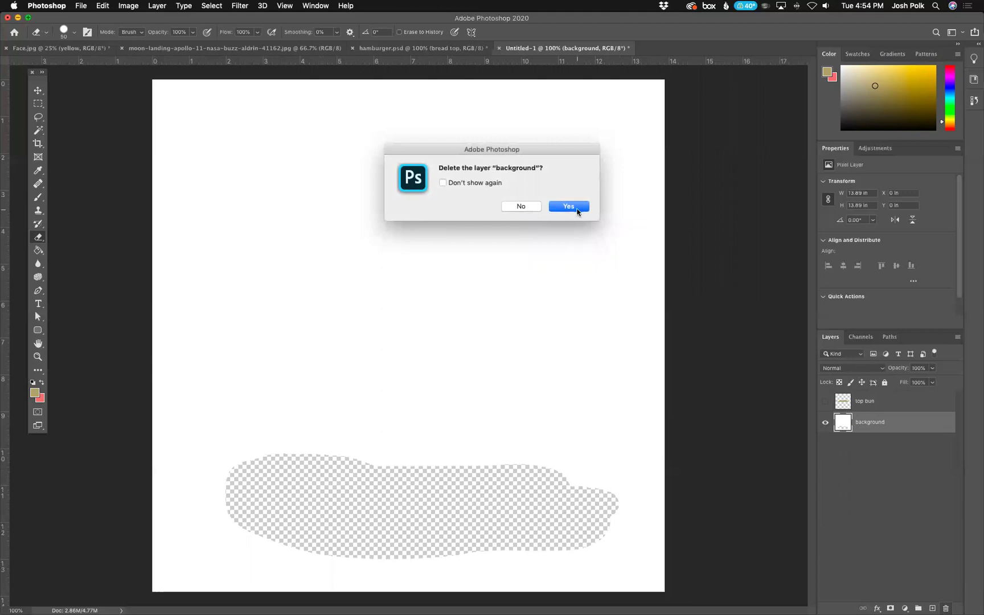
click(576, 206)
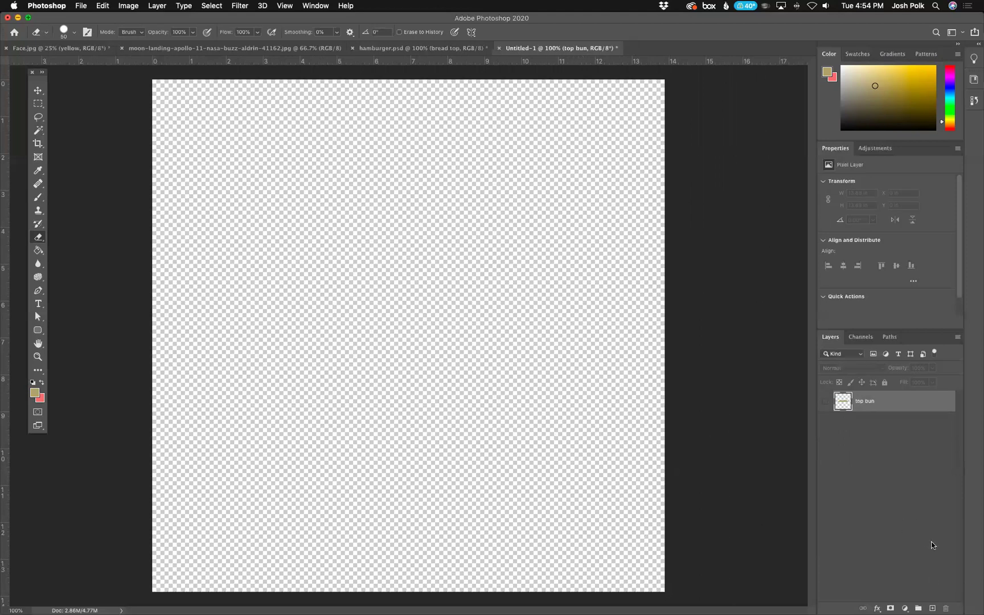
click(932, 606)
drag(876, 404, 878, 425)
double_click(863, 422)
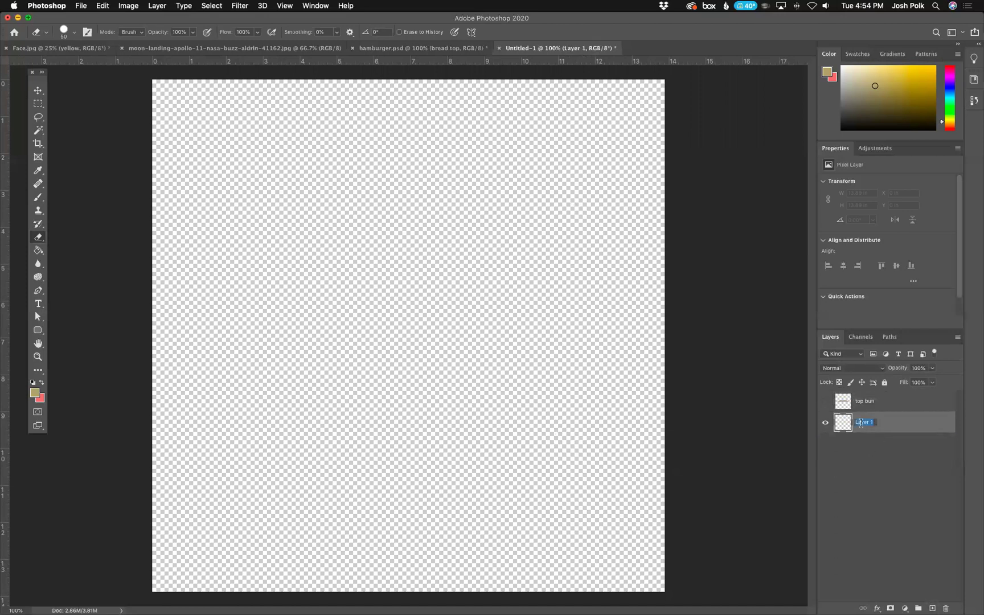
text(background)
key(Return)
Fill the new background layer with gray #a5a5a5 using the Paint Bucket, and fully lock the layer.
click(37, 252)
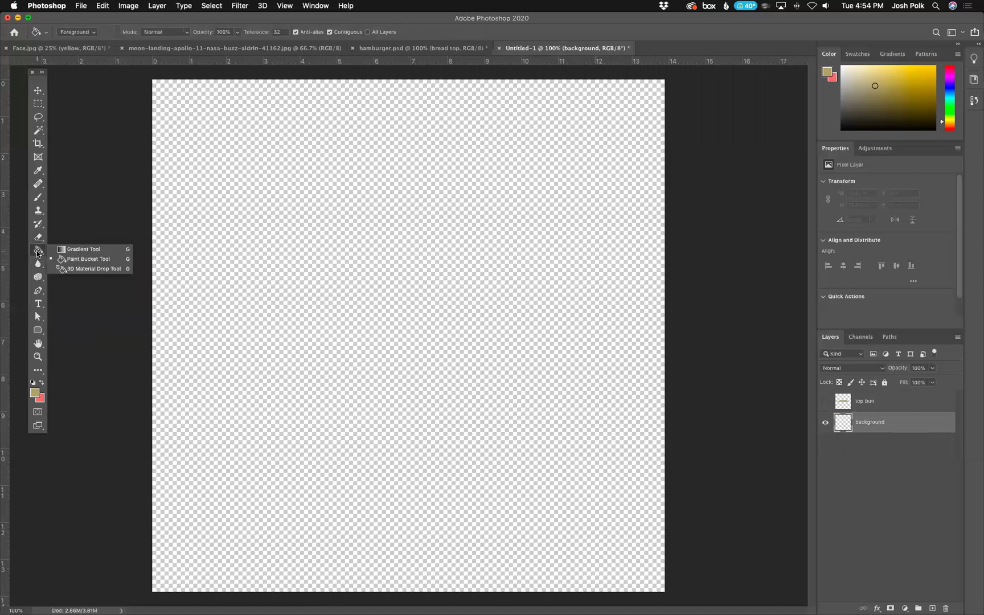
click(84, 249)
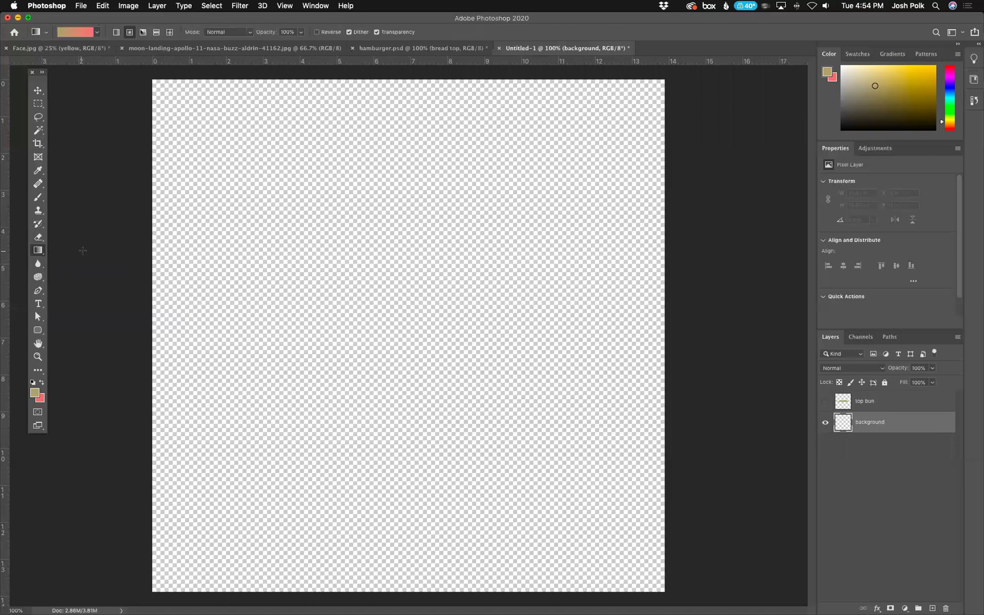
click(38, 251)
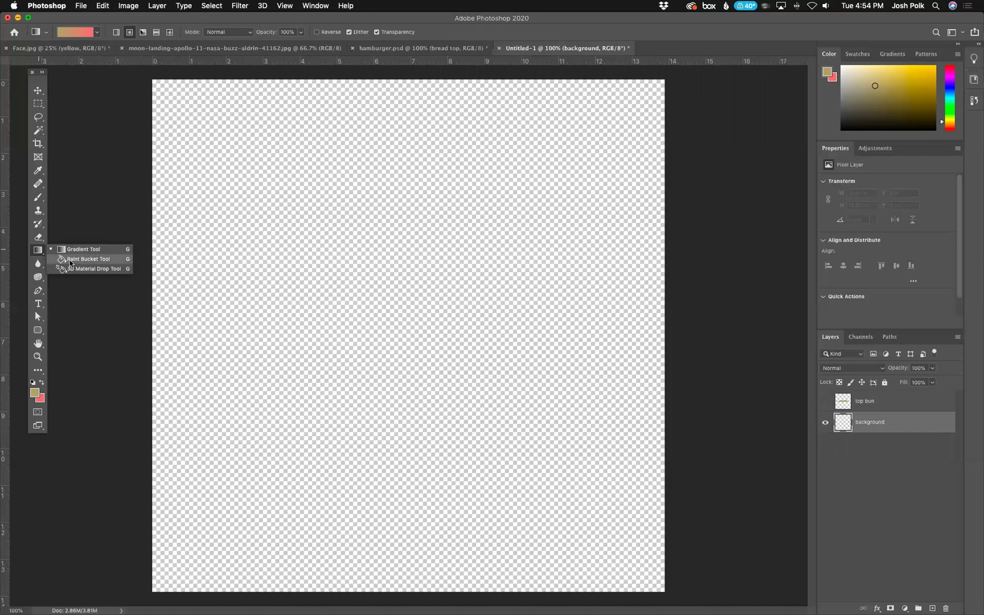
click(89, 260)
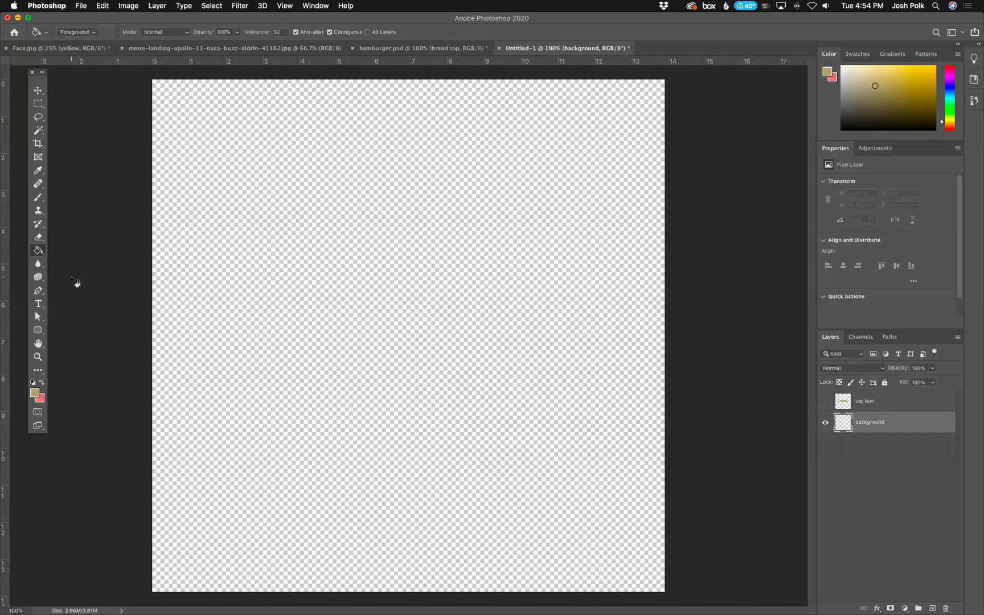
click(34, 393)
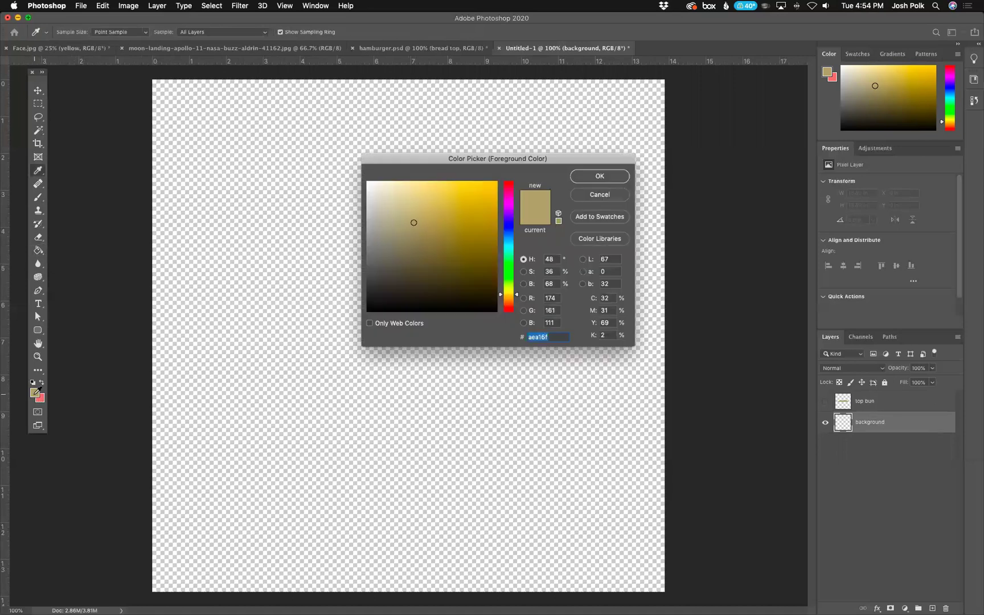
drag(383, 207, 368, 227)
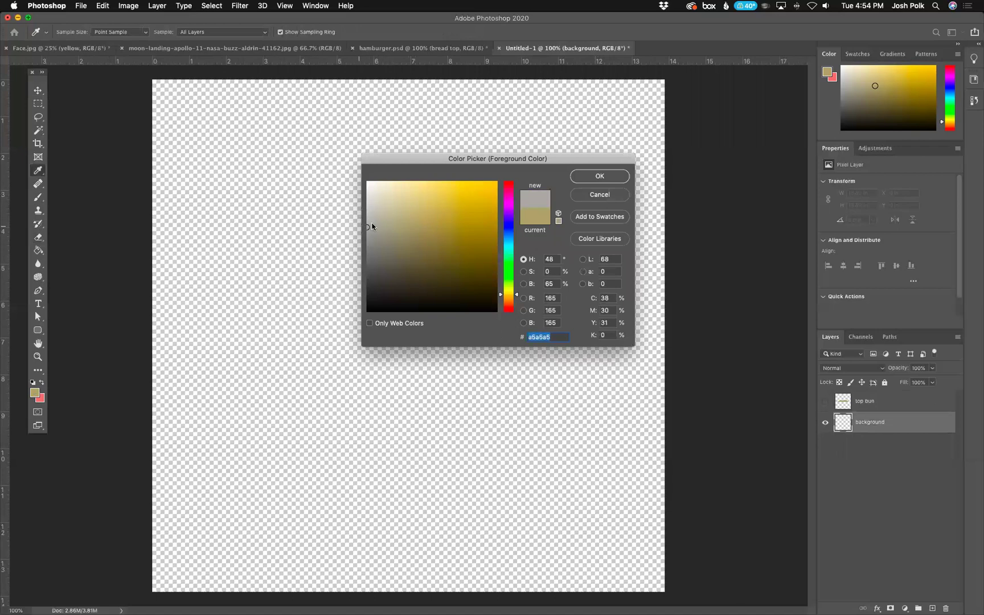
click(602, 176)
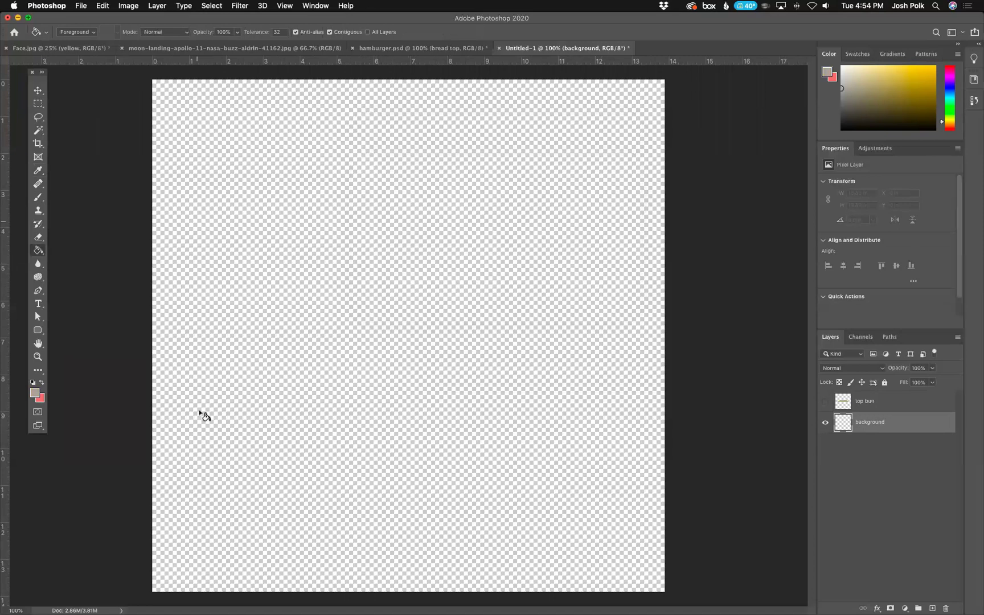
click(353, 196)
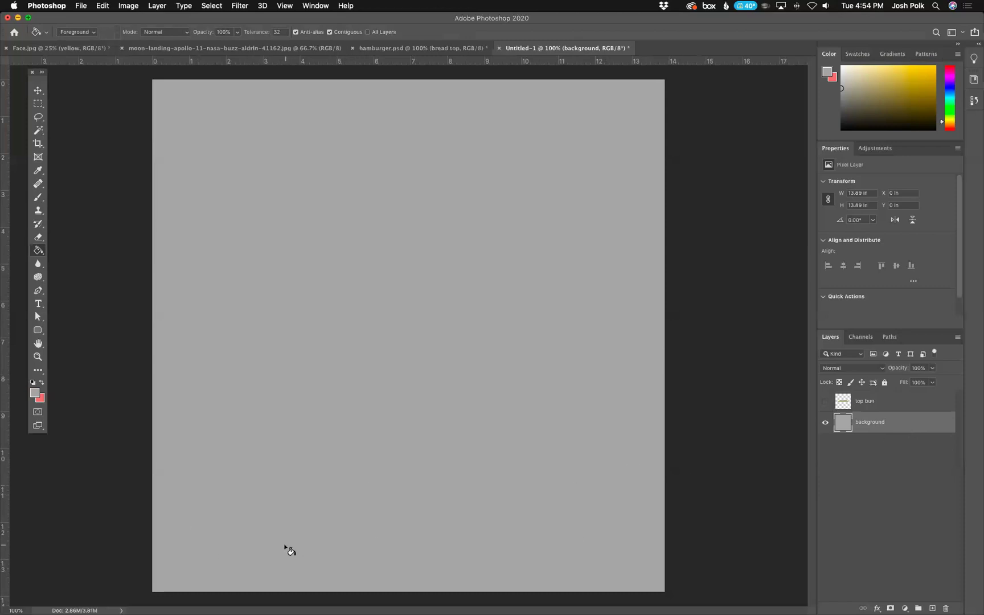
click(884, 382)
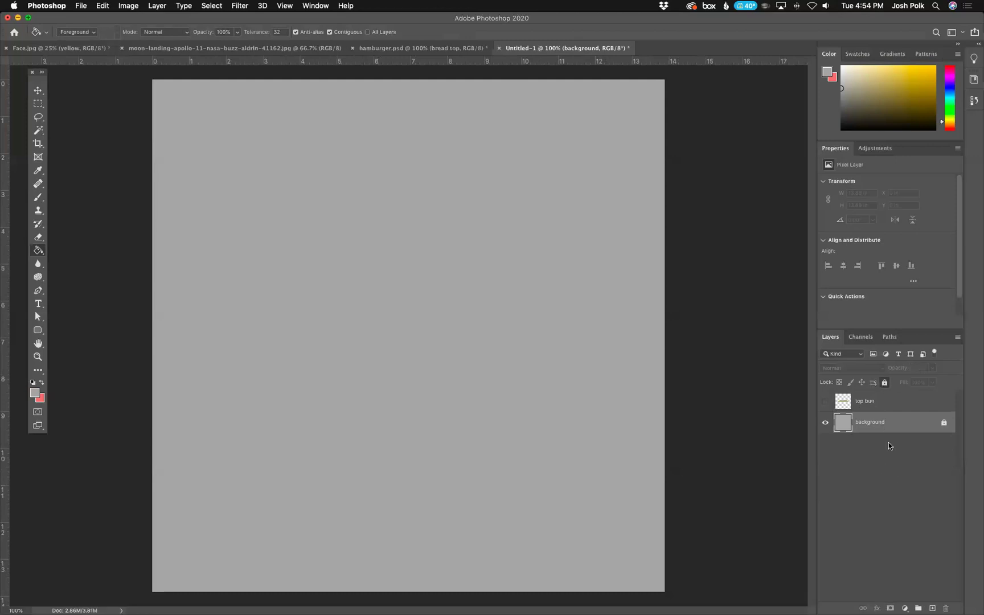
Show the top bun layer and sample the bun's tan as the foreground color with the Eyedropper.
click(870, 405)
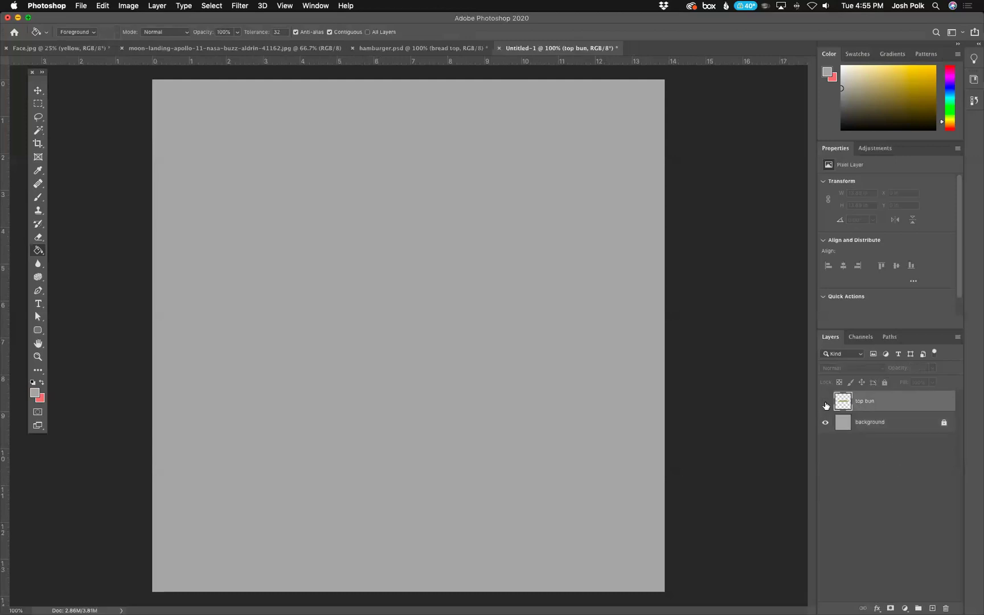
click(825, 403)
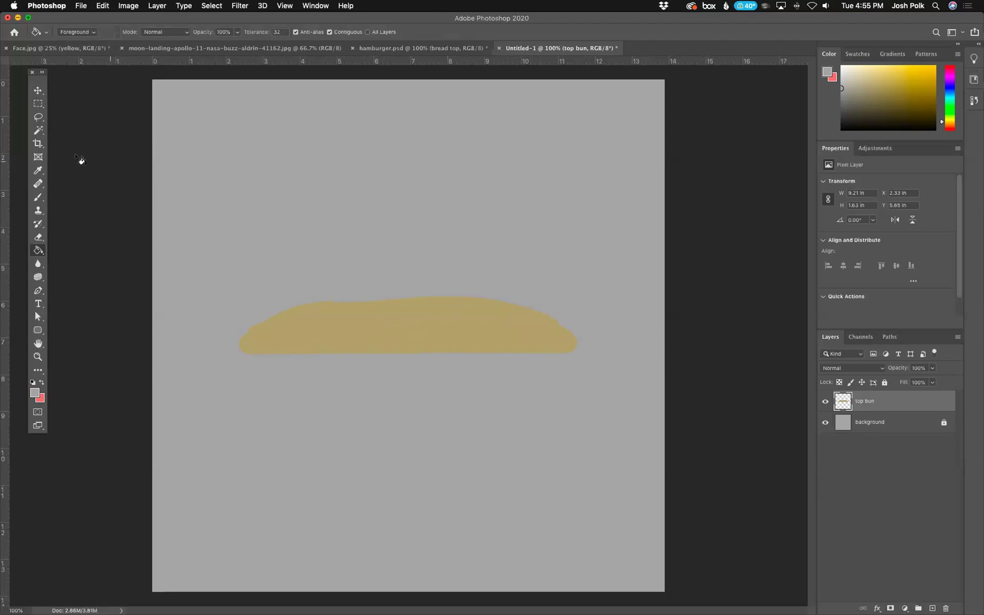
click(37, 171)
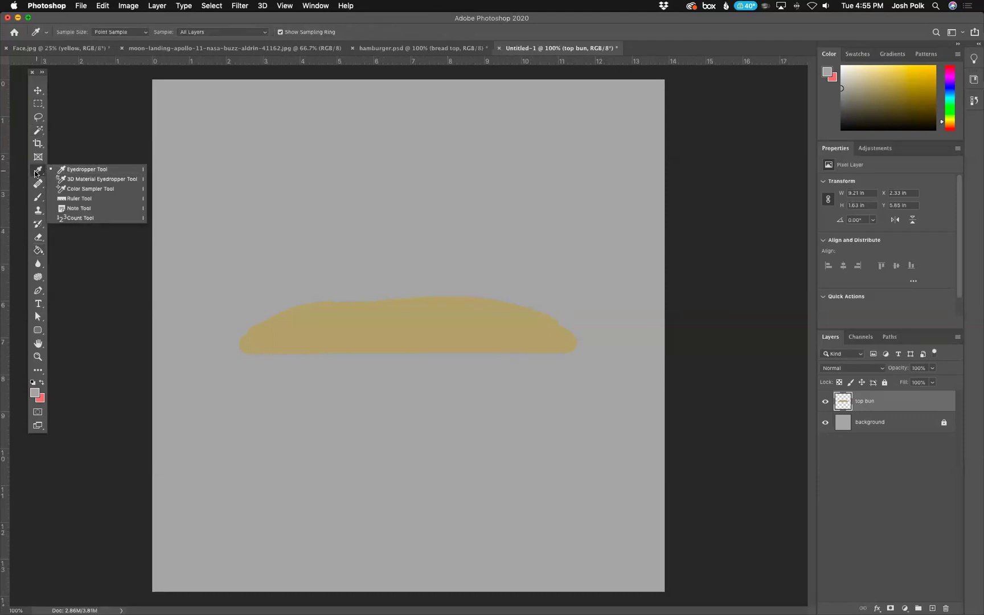
click(38, 170)
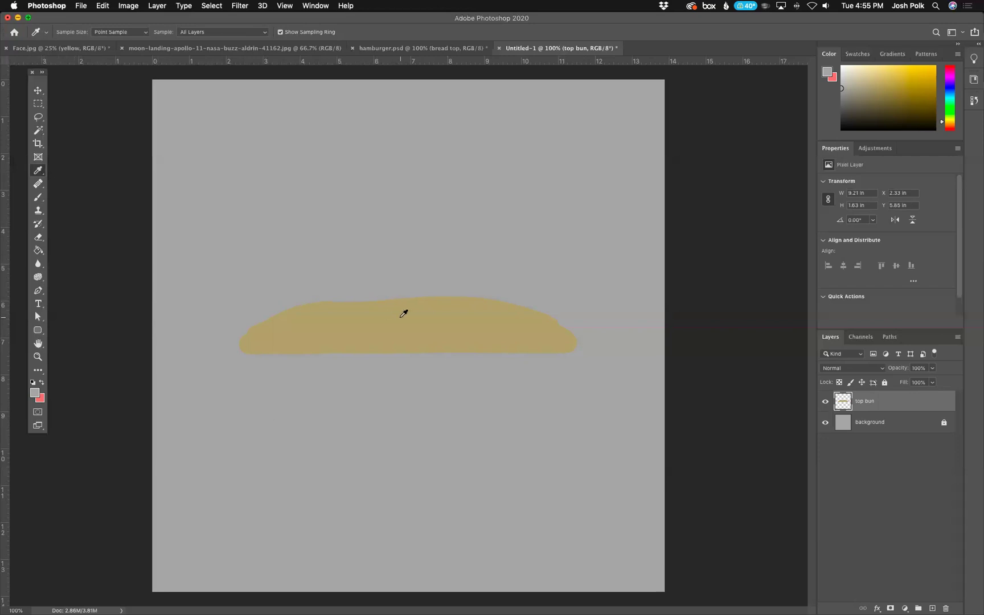
click(349, 327)
Add a layer named bottom bun and brush a filled tan bowl shape about 9.4 in wide and 2.6 in tall below the top bun.
click(38, 197)
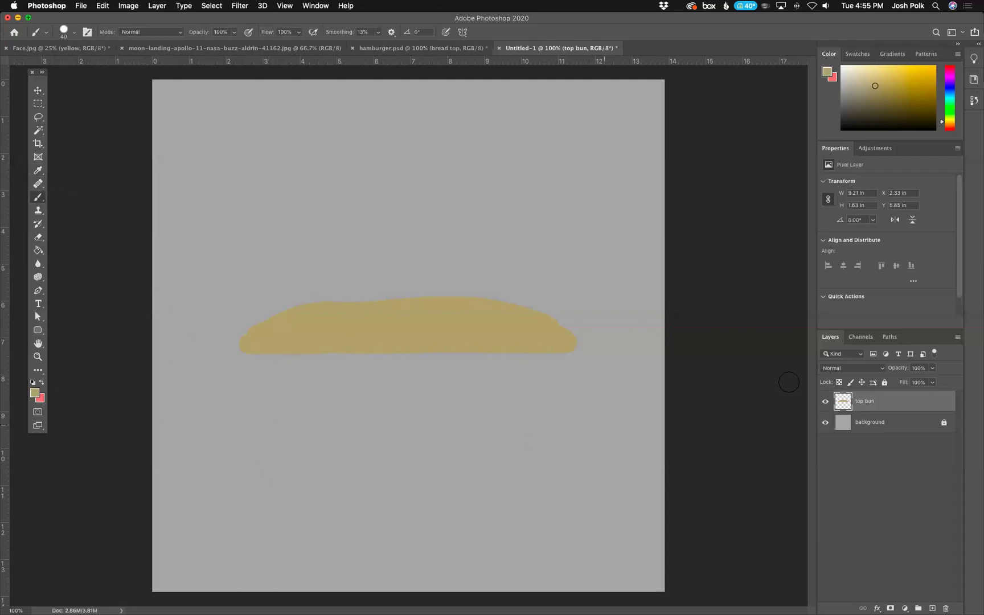
click(933, 608)
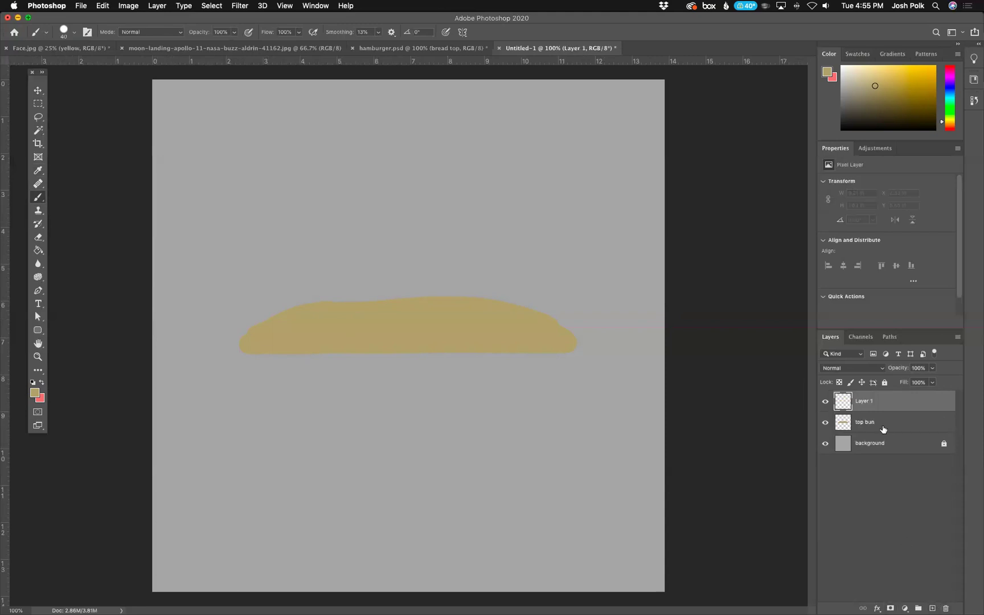
double_click(867, 401)
text(bottom bun)
key(Return)
mouse_move(256, 458)
mouse_down()
mouse_move(570, 457)
mouse_move(541, 496)
mouse_move(389, 520)
mouse_move(257, 474)
mouse_move(320, 506)
mouse_move(450, 510)
mouse_move(541, 470)
mouse_move(284, 473)
mouse_move(438, 505)
mouse_move(511, 490)
mouse_move(378, 486)
mouse_move(553, 467)
mouse_up()
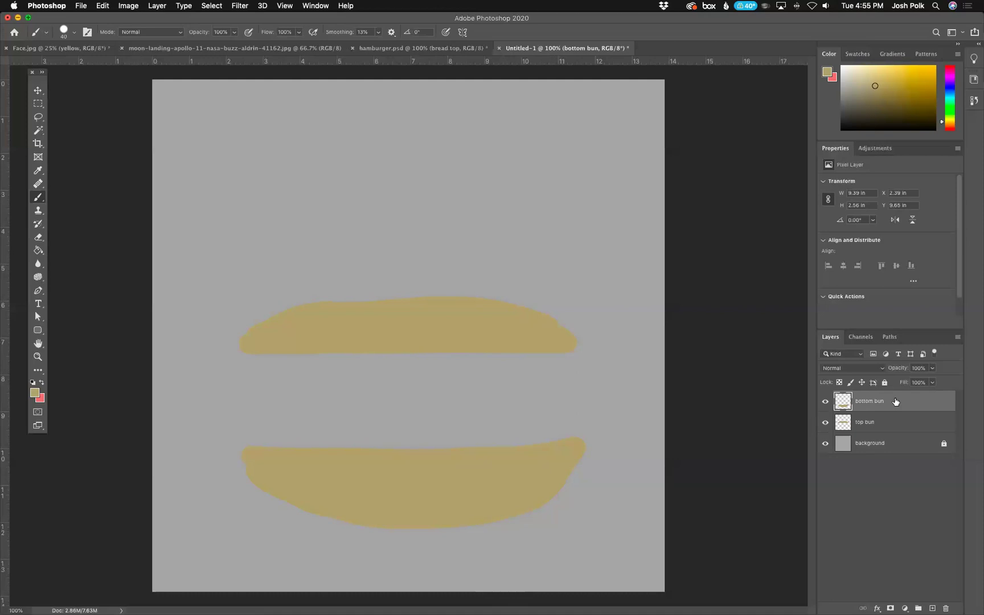
Move the top bun layer above the bottom bun layer and set the foreground color to a very dark brown.
click(874, 429)
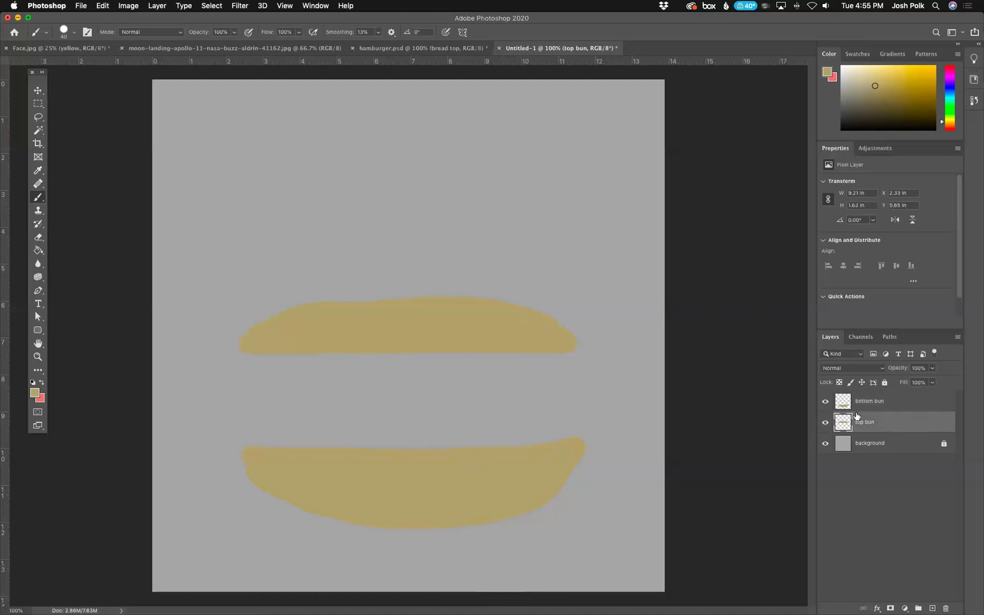
drag(890, 424, 885, 393)
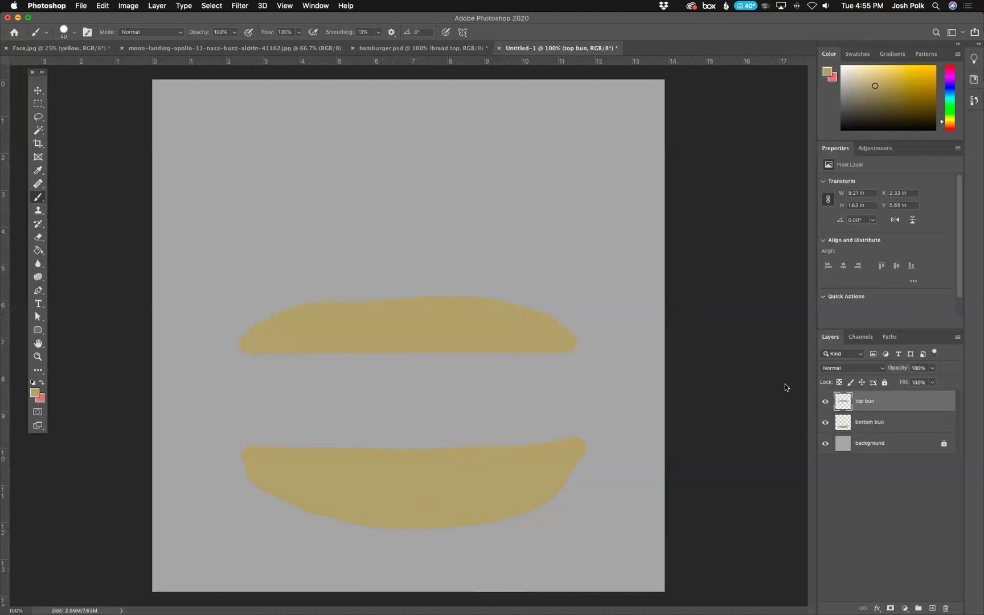
click(35, 393)
drag(414, 223, 416, 280)
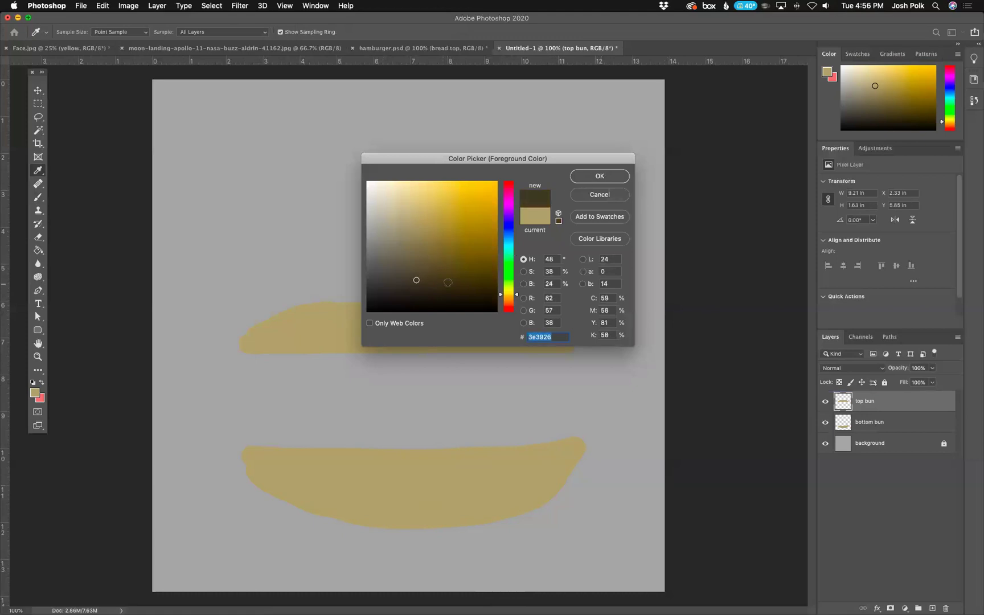
click(620, 177)
Try painting a dark brown patty on the top bun layer, and undo the brush stroke.
mouse_move(267, 424)
mouse_down()
mouse_move(231, 424)
mouse_move(306, 436)
mouse_move(562, 433)
mouse_move(530, 422)
mouse_move(325, 417)
mouse_move(253, 423)
mouse_move(224, 438)
mouse_move(567, 448)
mouse_move(599, 421)
mouse_move(282, 408)
mouse_move(239, 416)
mouse_up()
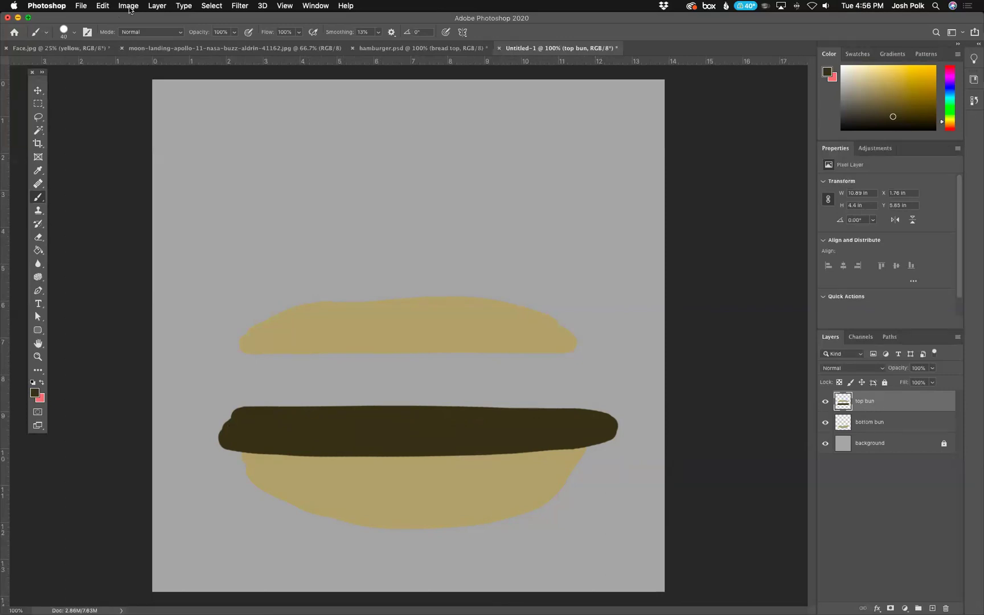
click(103, 6)
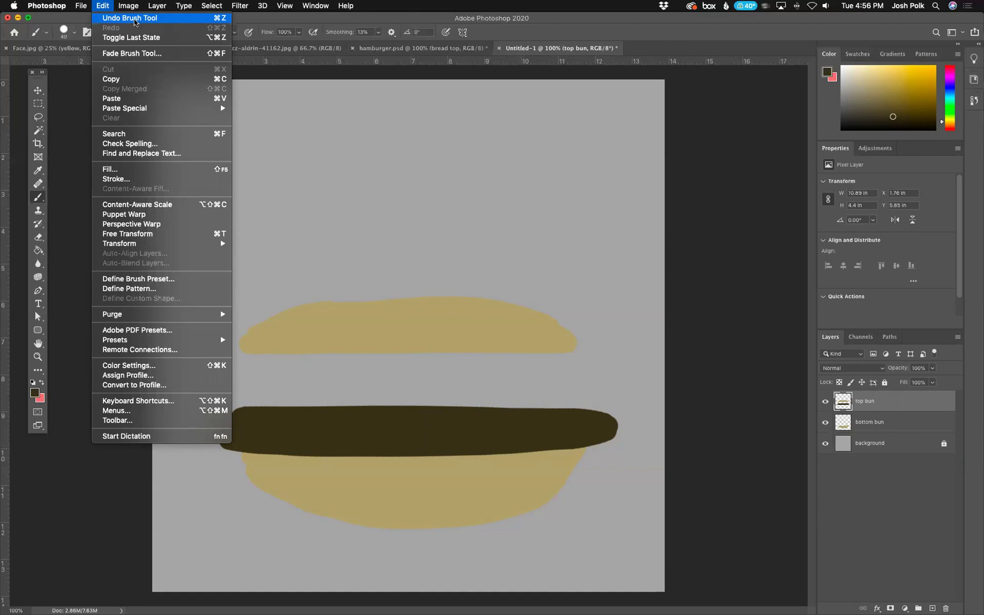
click(135, 19)
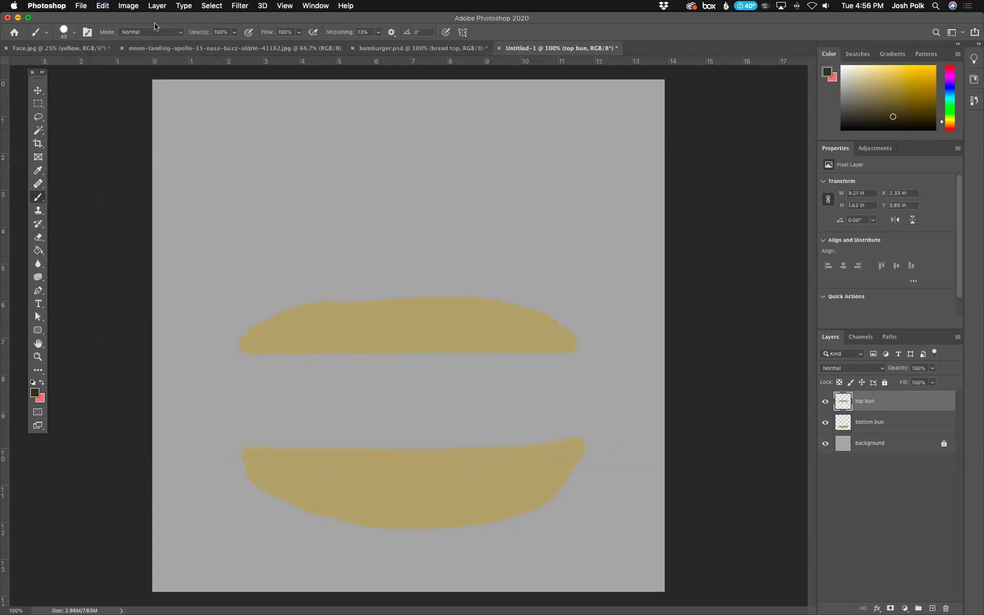
Undo the layer reordering and the bottom bun painting, and redo both.
click(105, 7)
click(110, 19)
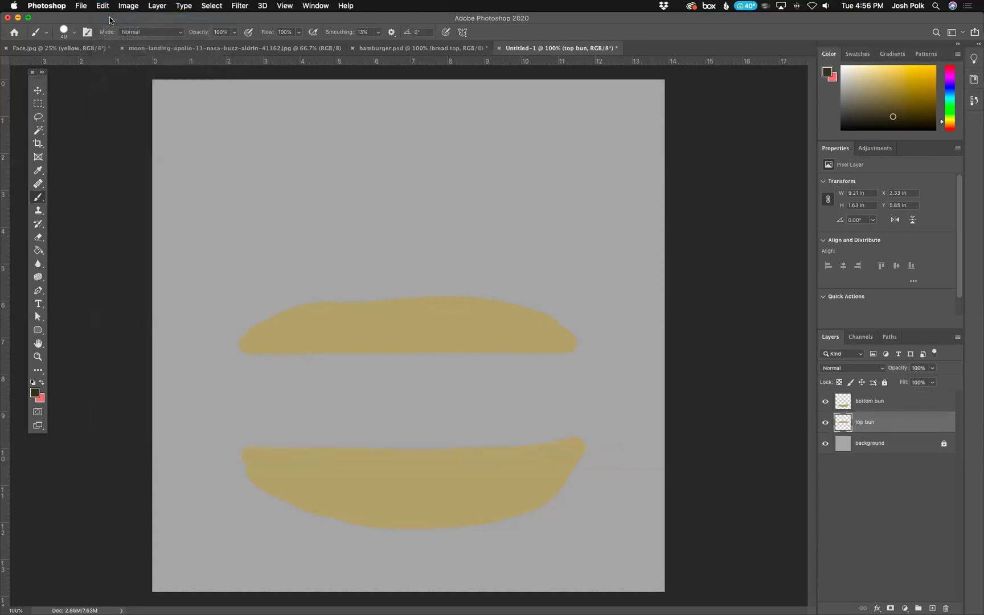
click(105, 6)
click(106, 16)
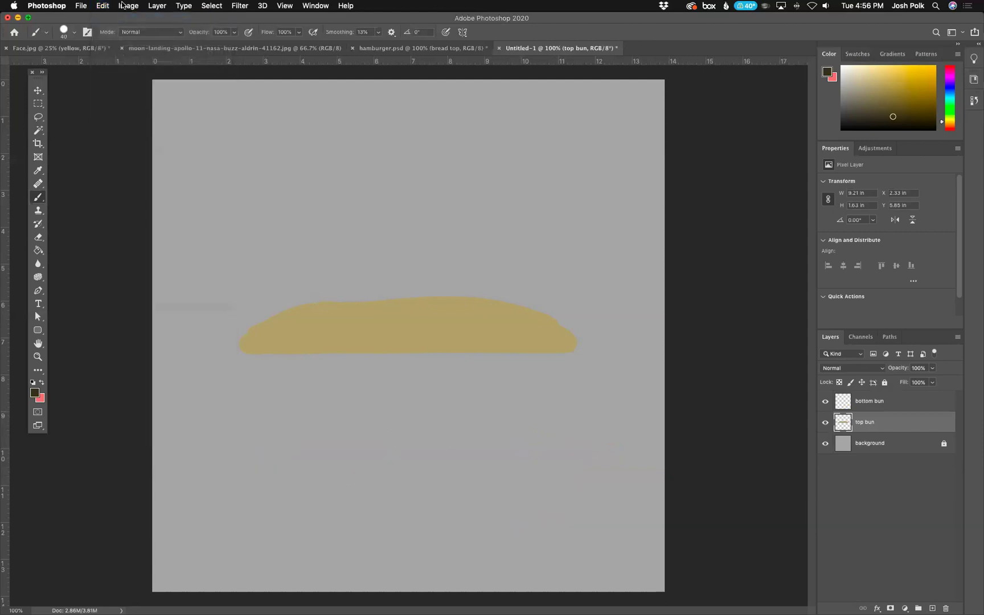
click(103, 6)
click(134, 28)
click(101, 7)
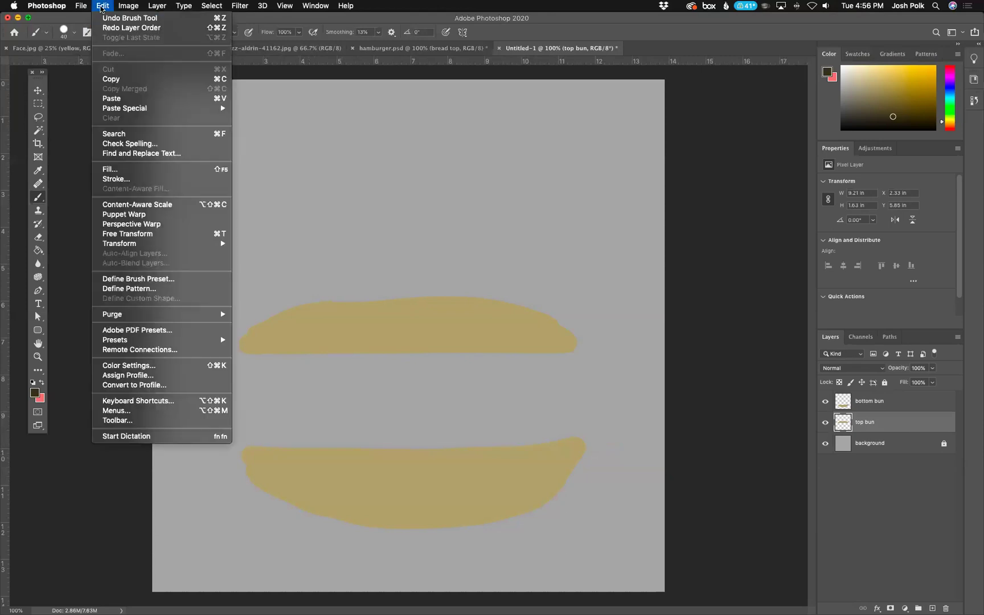
click(112, 28)
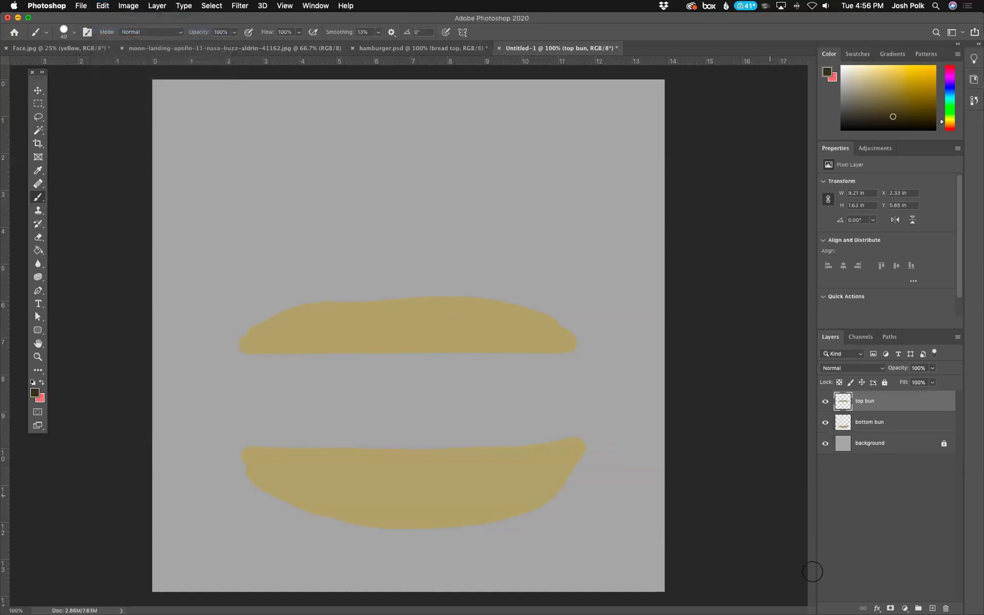
Add a layer named hamburger and paint a filled dark brown patty about 11.4 in wide and 1.3 in tall between the buns.
click(933, 607)
double_click(864, 401)
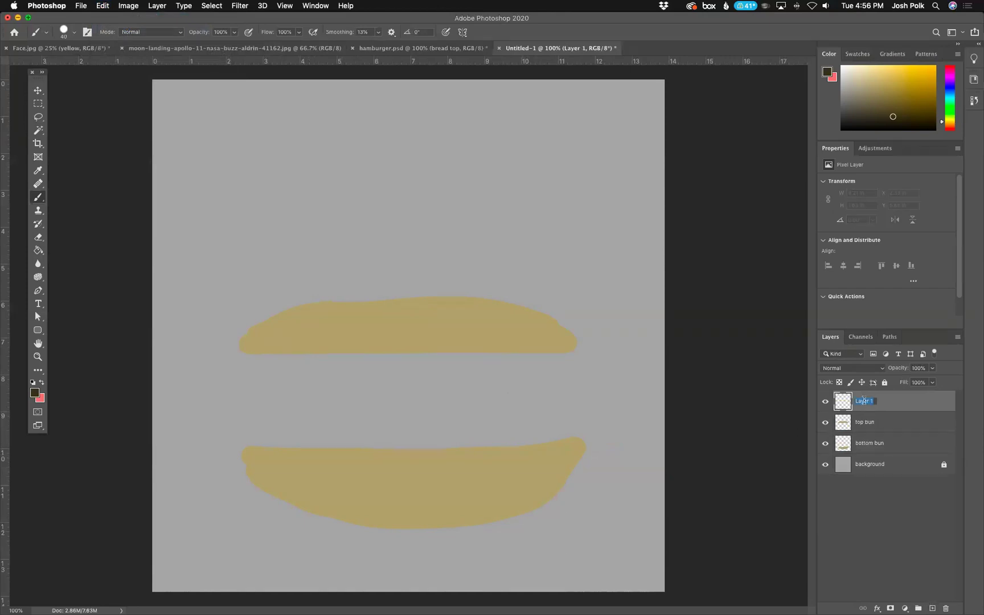
text(hamburger)
key(Return)
mouse_move(218, 410)
mouse_down()
mouse_move(620, 403)
mouse_move(492, 391)
mouse_move(237, 399)
mouse_move(240, 413)
mouse_move(592, 407)
mouse_up()
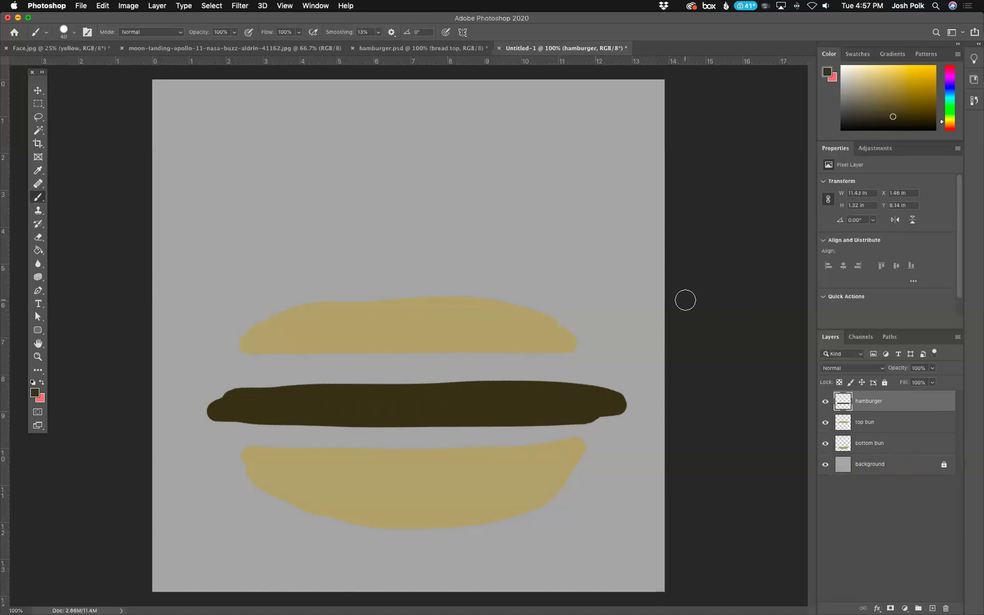
Set the Move tool's Auto-Select to Layer, and move the top bun up to about Y 2 in and the patty to about Y 5.6 in.
click(37, 90)
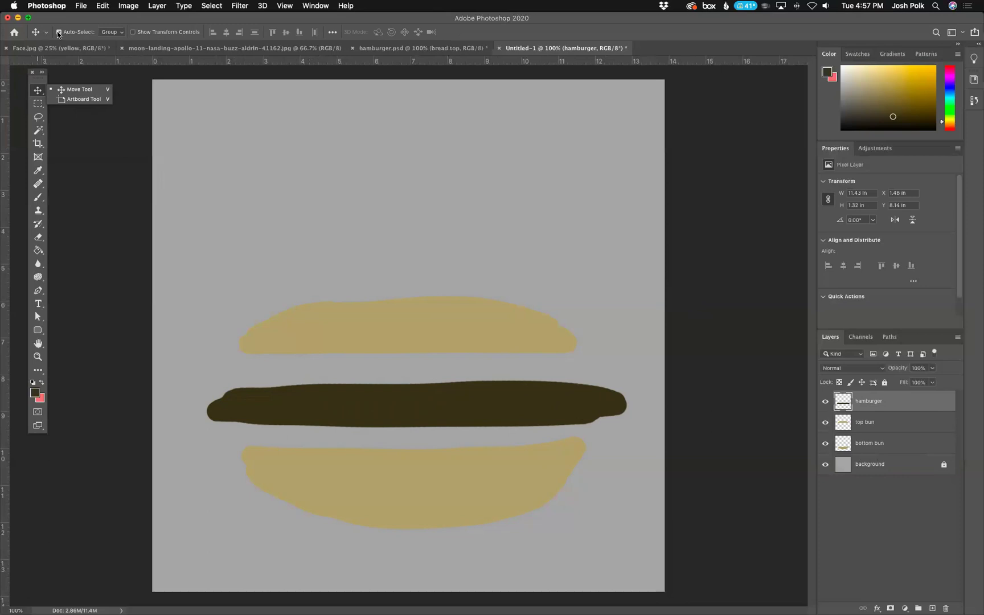
click(114, 34)
click(121, 35)
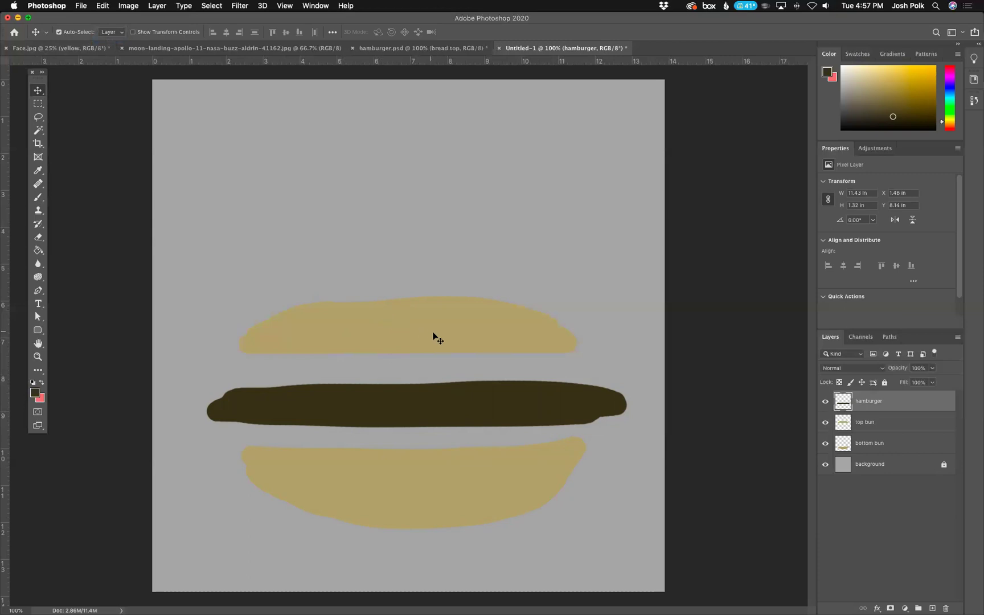
drag(433, 335, 507, 206)
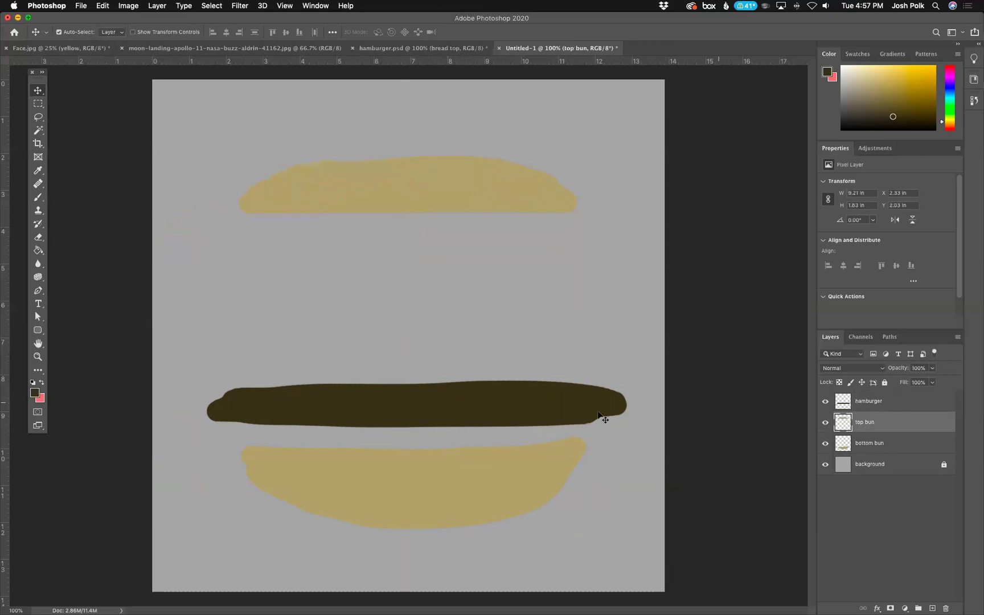
drag(511, 404, 503, 311)
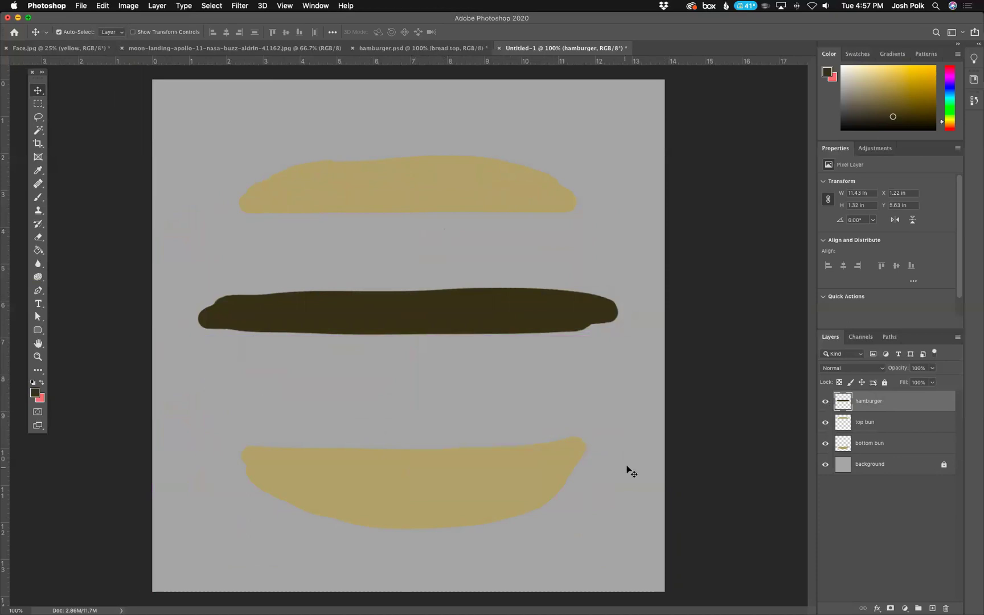
Bring the burger pieces together over the bottom bun, with the patty at about Y 8.3 in and the top bun at Y 7.5 in.
click(487, 471)
drag(487, 472, 464, 460)
drag(472, 330, 460, 421)
drag(466, 193, 454, 387)
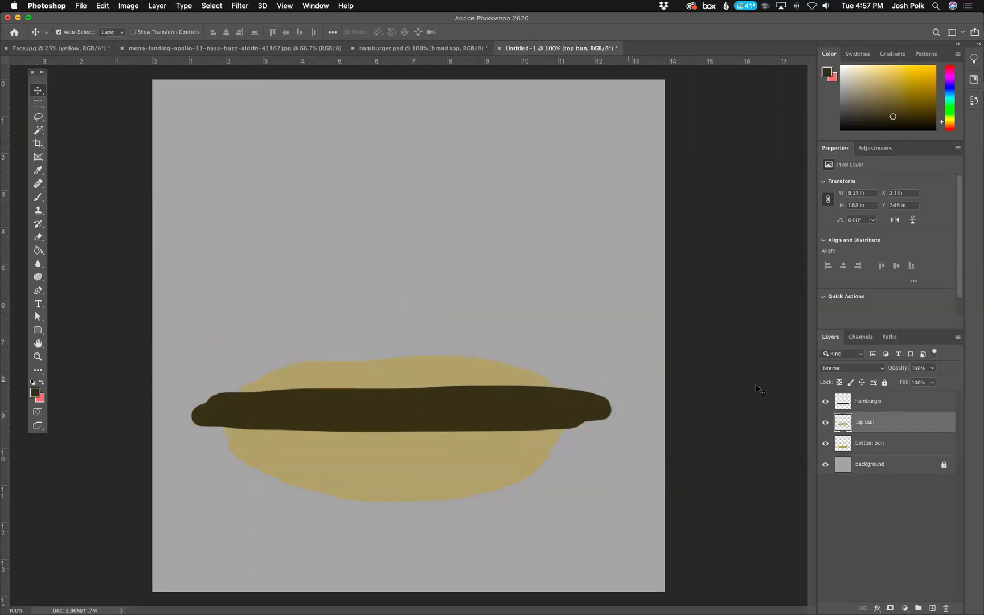
Place the top bun layer above the hamburger layer, and spread the buns apart to leave a gap above the patty.
drag(901, 427, 904, 395)
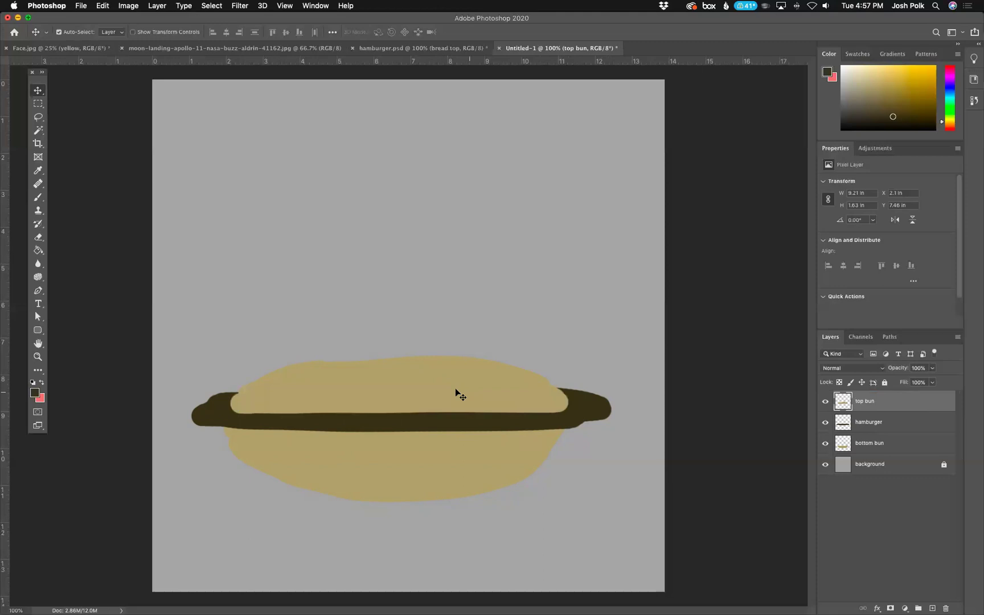
drag(451, 393, 443, 377)
mouse_move(446, 474)
mouse_down()
mouse_move(450, 493)
mouse_move(445, 484)
mouse_up()
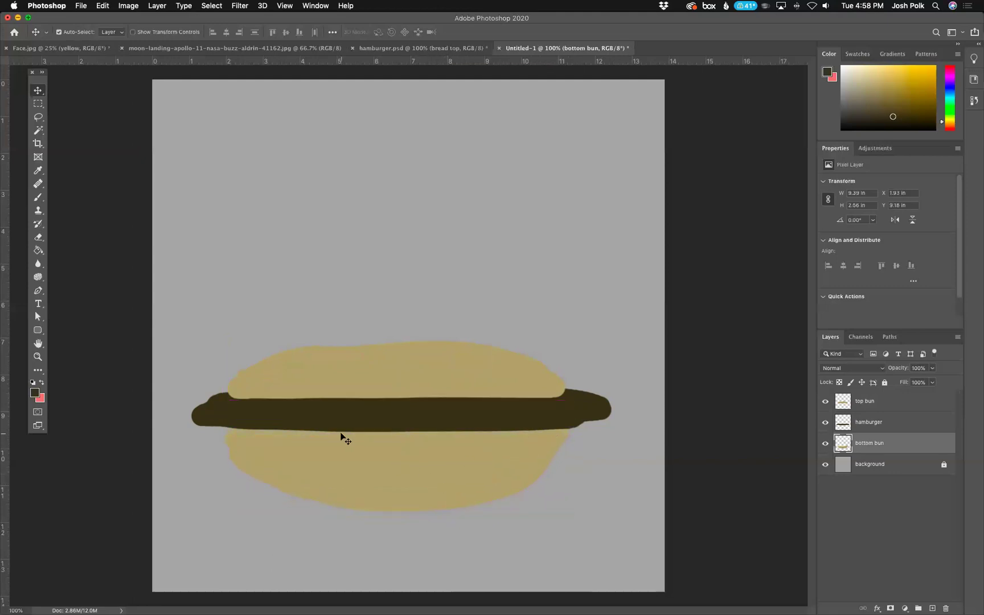
drag(390, 375, 400, 305)
Add a layer named cheese and set the foreground color to light yellow.
click(933, 608)
double_click(865, 401)
text(cheese)
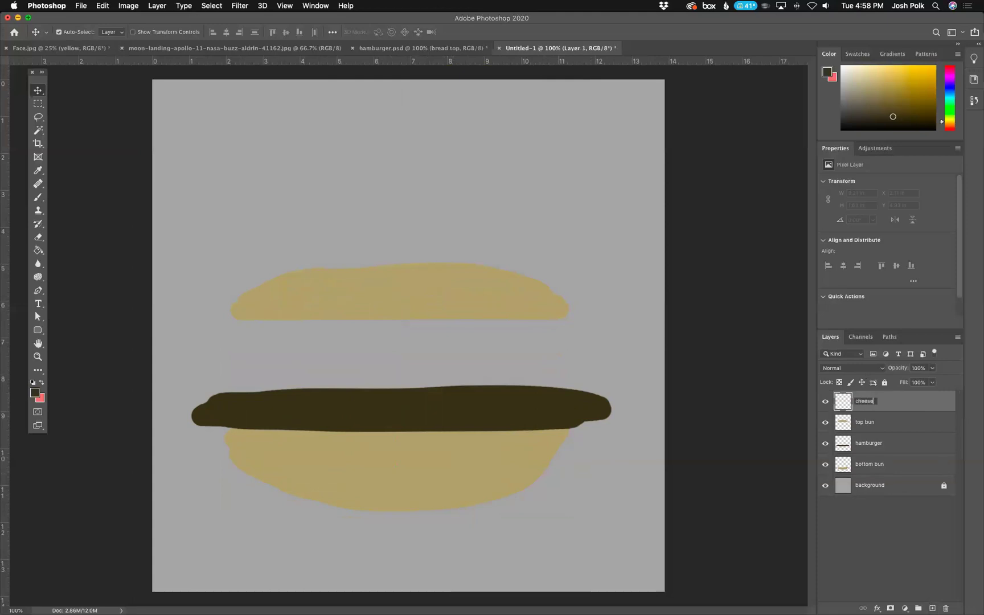
key(Return)
click(34, 393)
drag(454, 193, 439, 187)
click(594, 179)
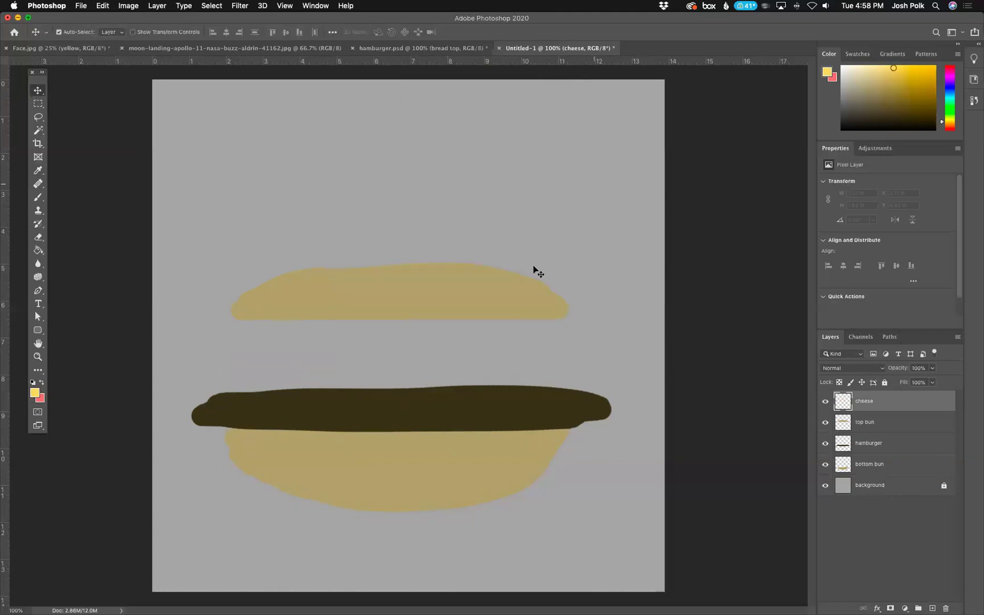
Try painting a light yellow cheese strip above the patty on the hamburger layer.
click(222, 393)
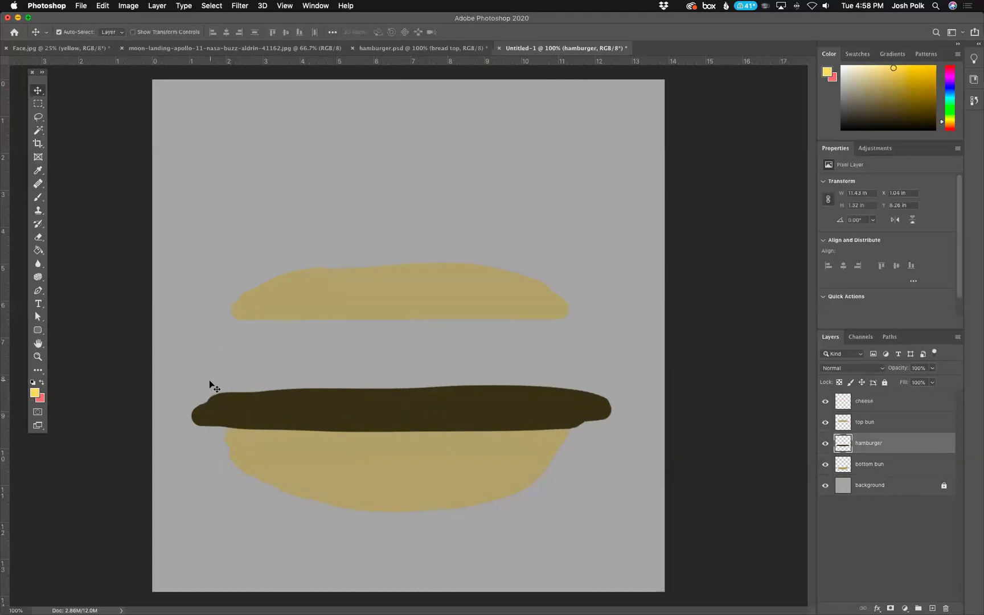
click(38, 196)
drag(217, 383, 595, 376)
drag(463, 374, 200, 378)
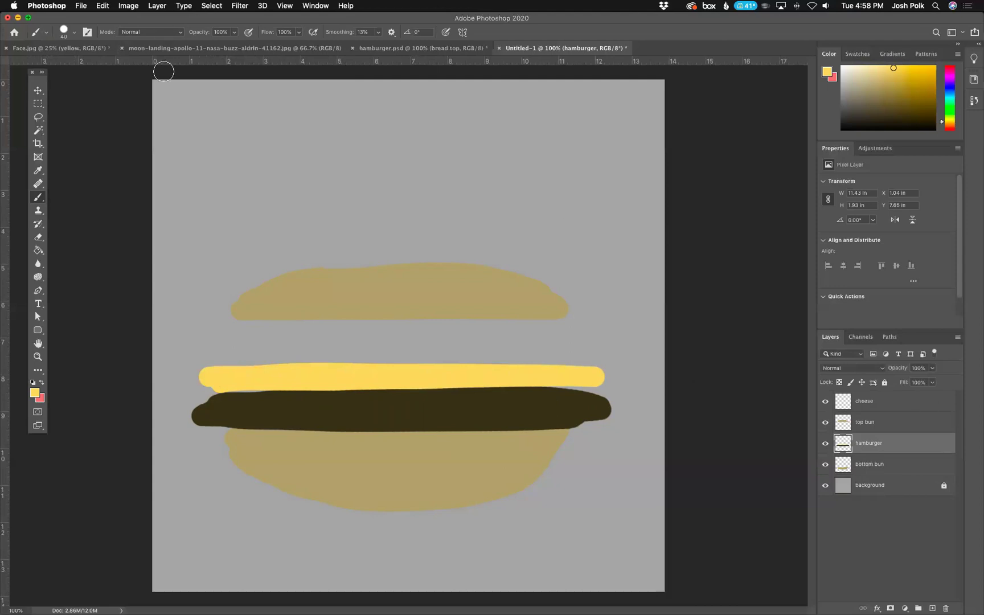
Try moving the cheese strip painted on the hamburger layer, and undo the move and the brush strokes.
click(38, 90)
mouse_move(436, 369)
mouse_down()
mouse_move(437, 345)
mouse_move(439, 380)
mouse_move(406, 356)
mouse_move(438, 367)
mouse_up()
key(shift+Up)
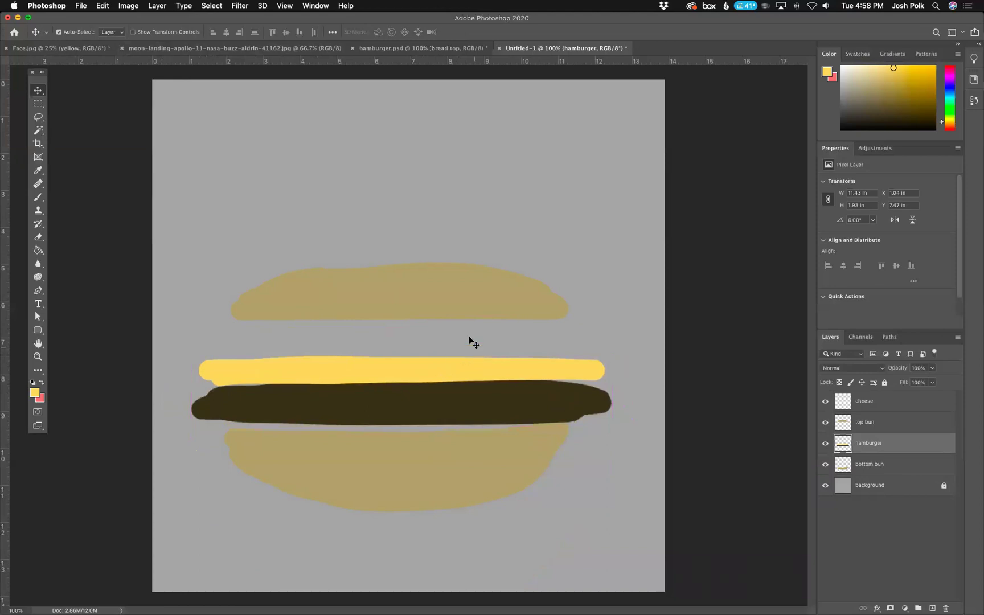
key(super+z)
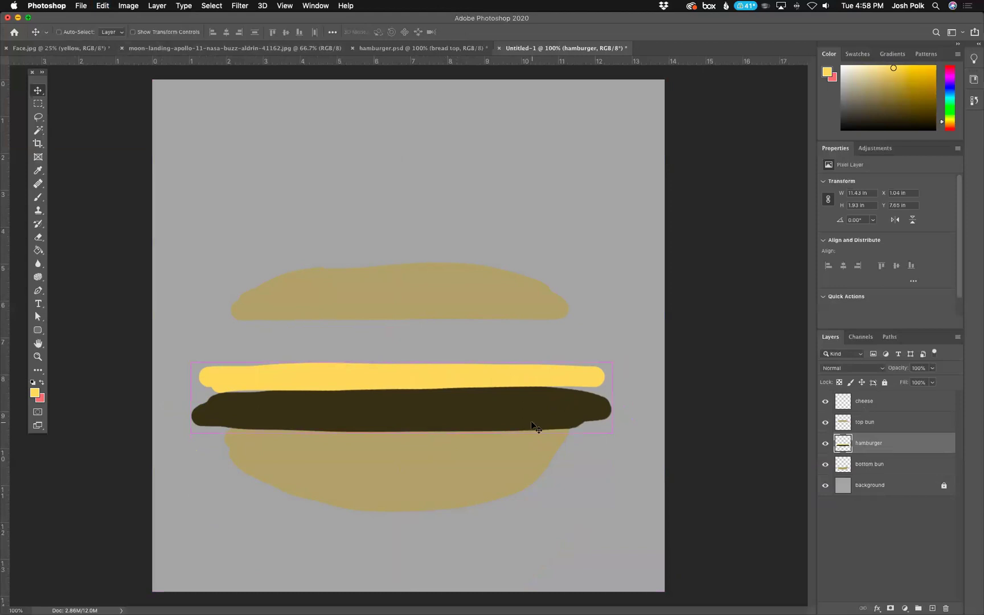
click(101, 6)
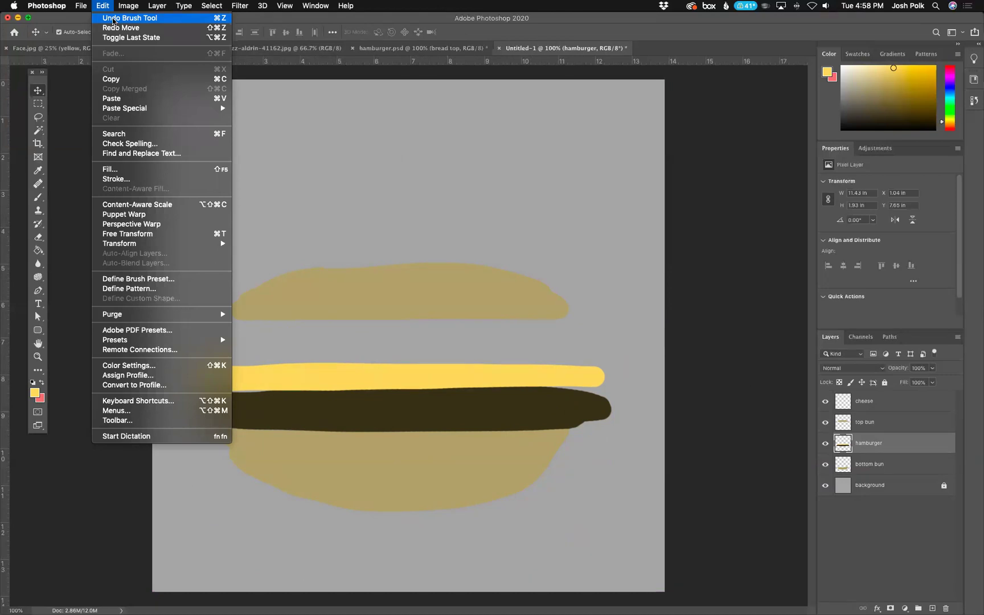
click(112, 17)
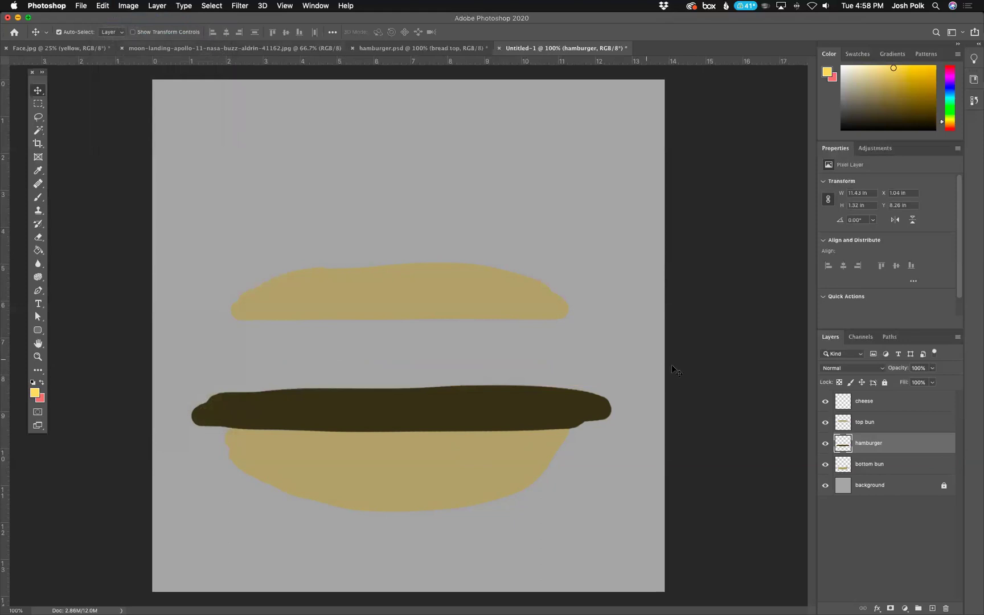
Paint a light yellow cheese strip about 11.3 in wide and 0.9 in tall above the patty on the cheese layer.
click(872, 401)
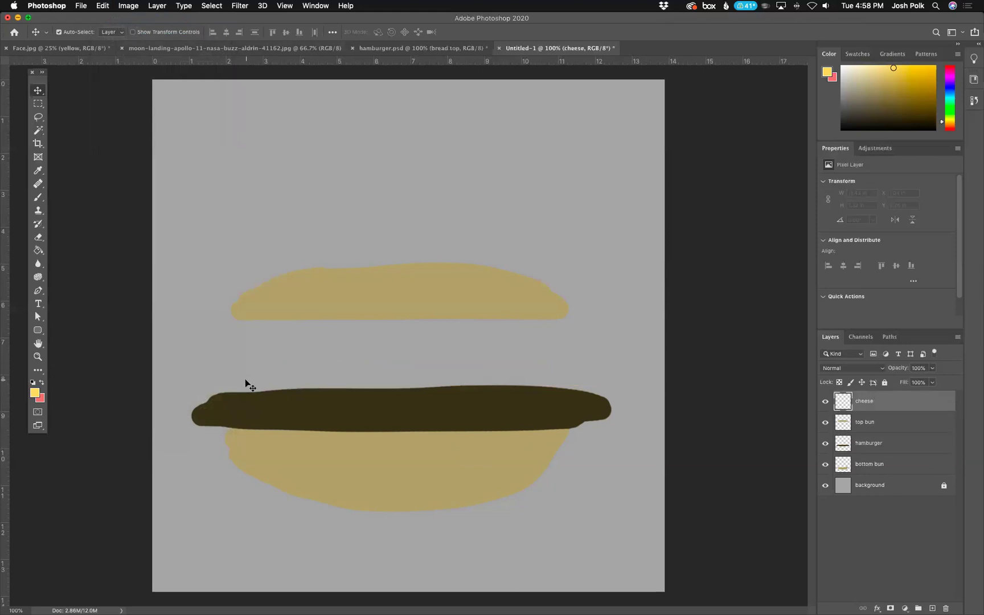
click(40, 198)
drag(215, 382, 610, 374)
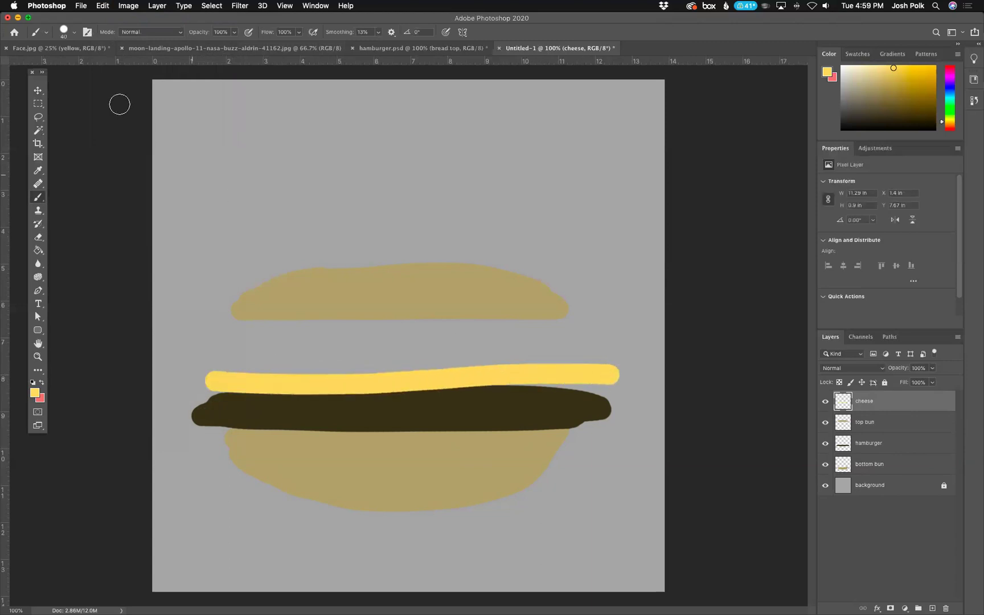
Place the cheese layer below the top bun layer, and lower the top bun onto the cheese at about Y 6.4 in.
click(38, 91)
drag(393, 295, 390, 356)
drag(863, 402, 863, 433)
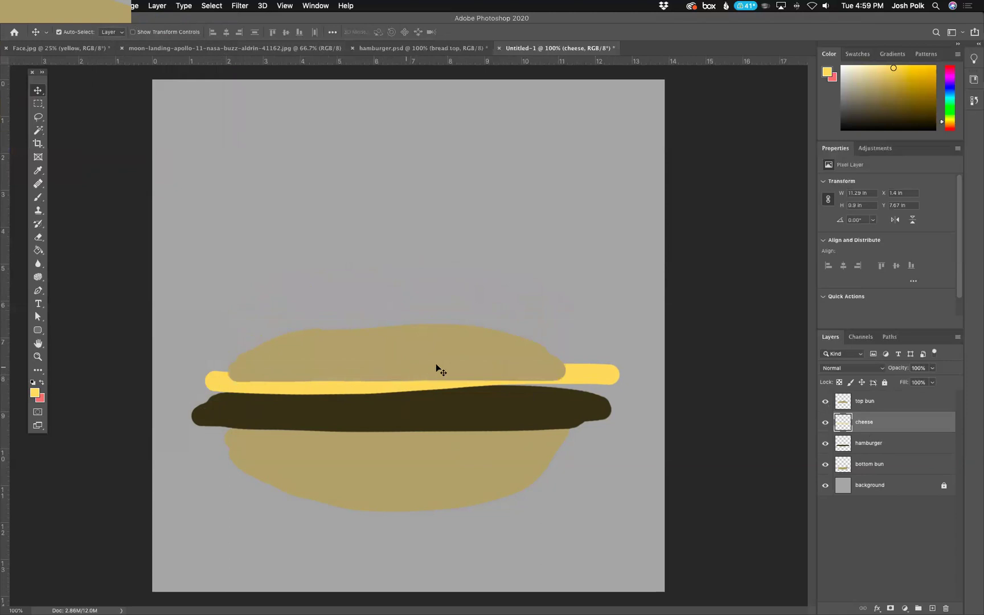
drag(446, 364, 447, 355)
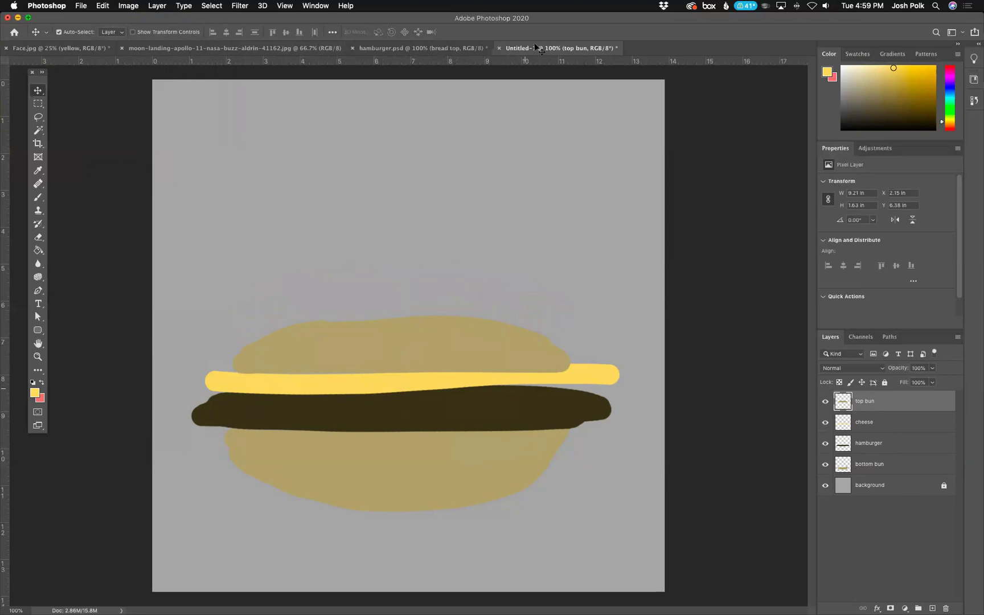
Switch to hamburger.psd and toggle the visibility of the bread top and ketchup layers to examine the ingredient stack.
click(443, 50)
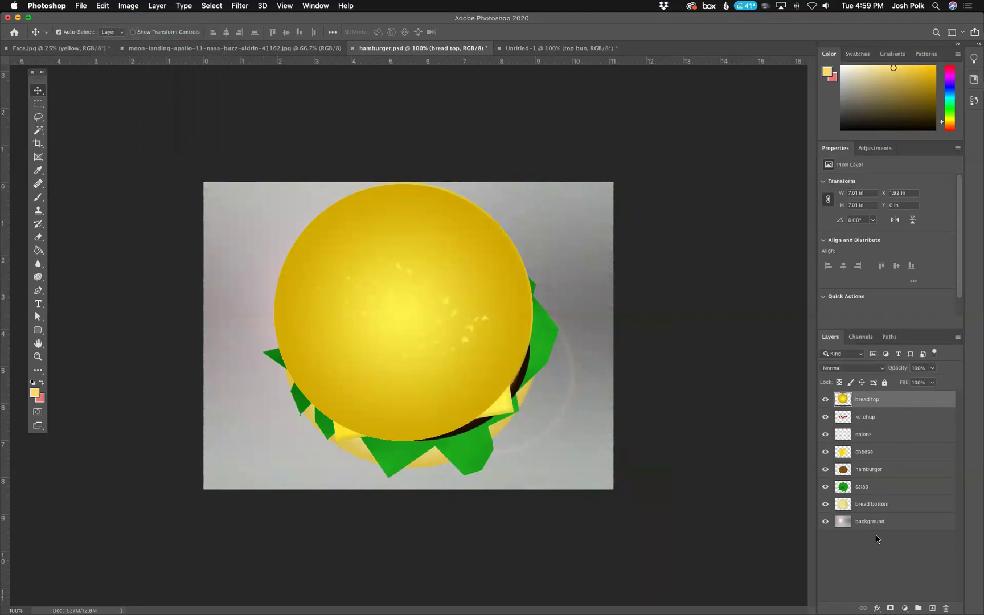
click(825, 399)
click(825, 417)
click(825, 417)
click(826, 399)
click(825, 399)
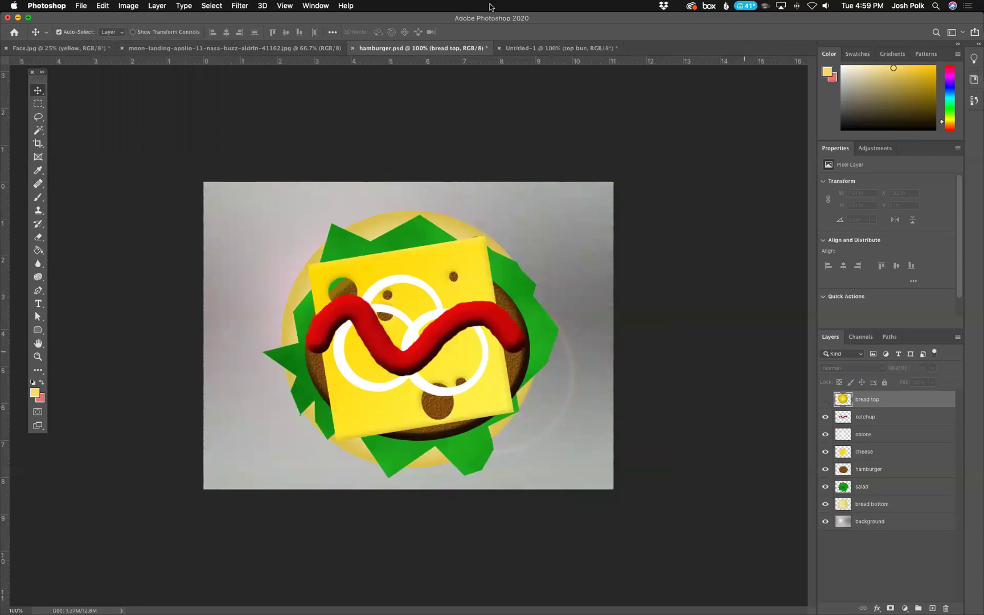
Close hamburger.psd and the Untitled-1 burger document without saving either one.
click(353, 48)
key(super+d)
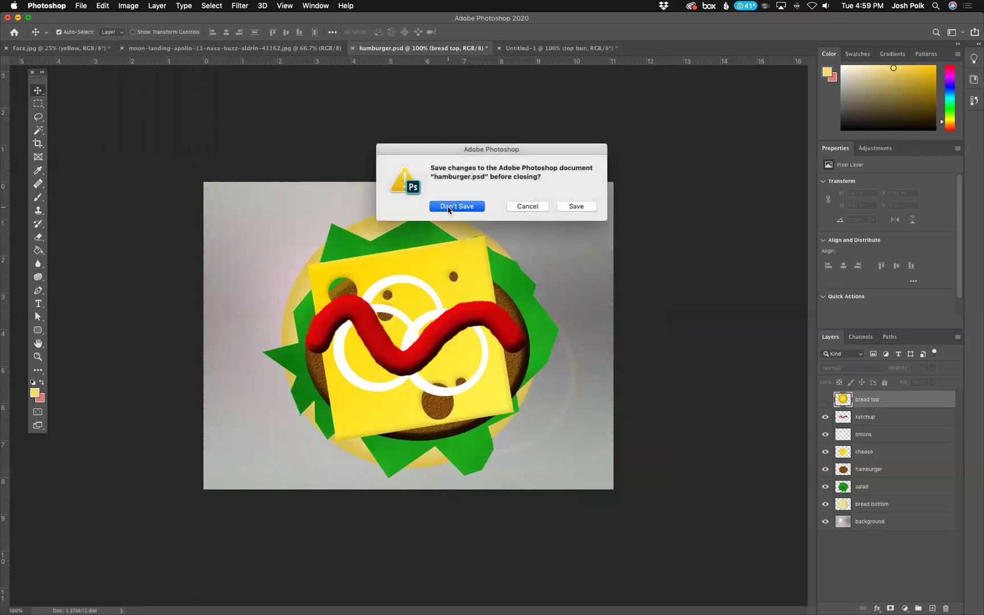
click(353, 49)
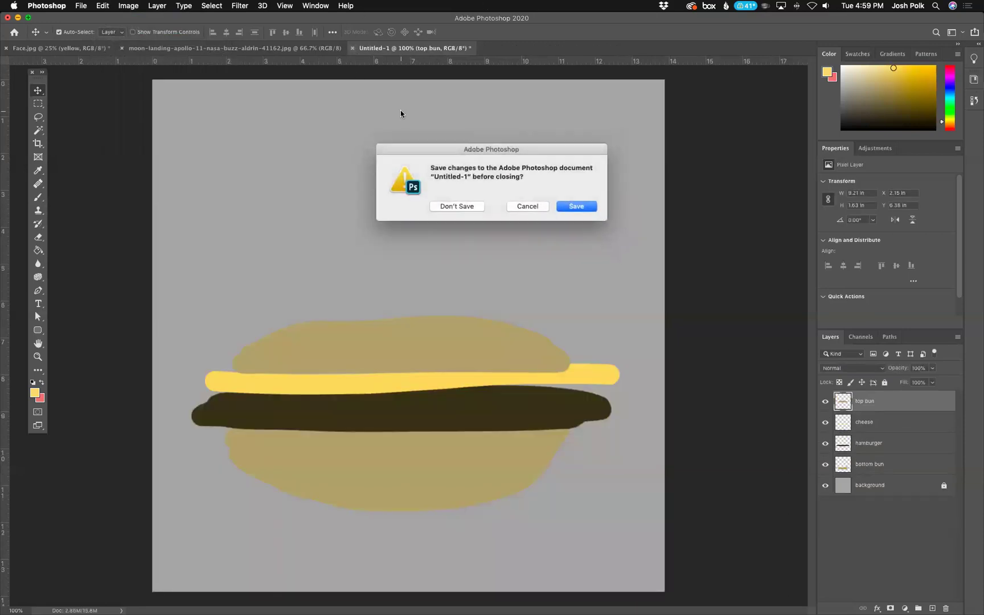
click(452, 206)
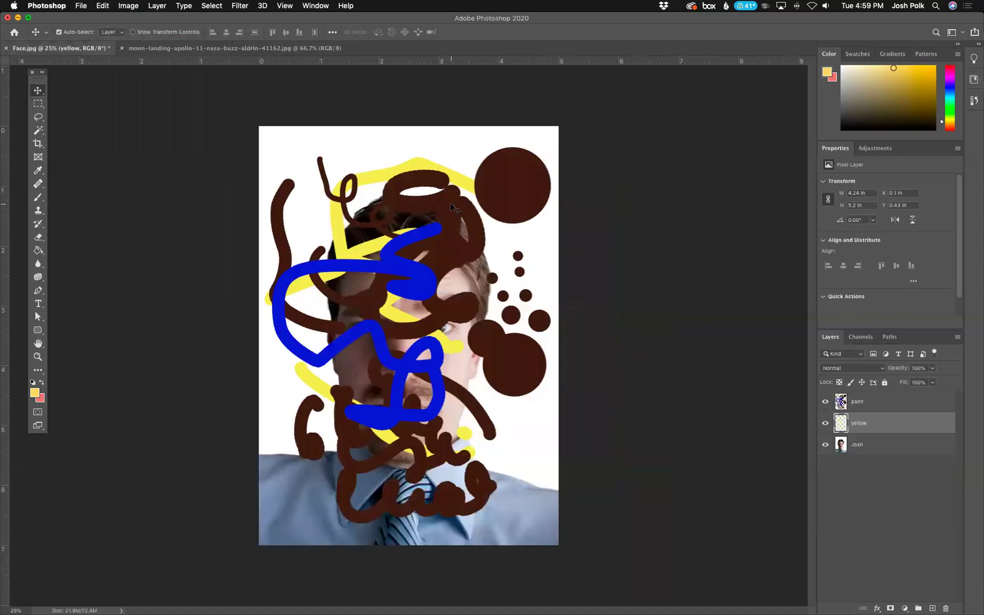
Delete the paint and yellow layers from Face.jpg.
click(868, 403)
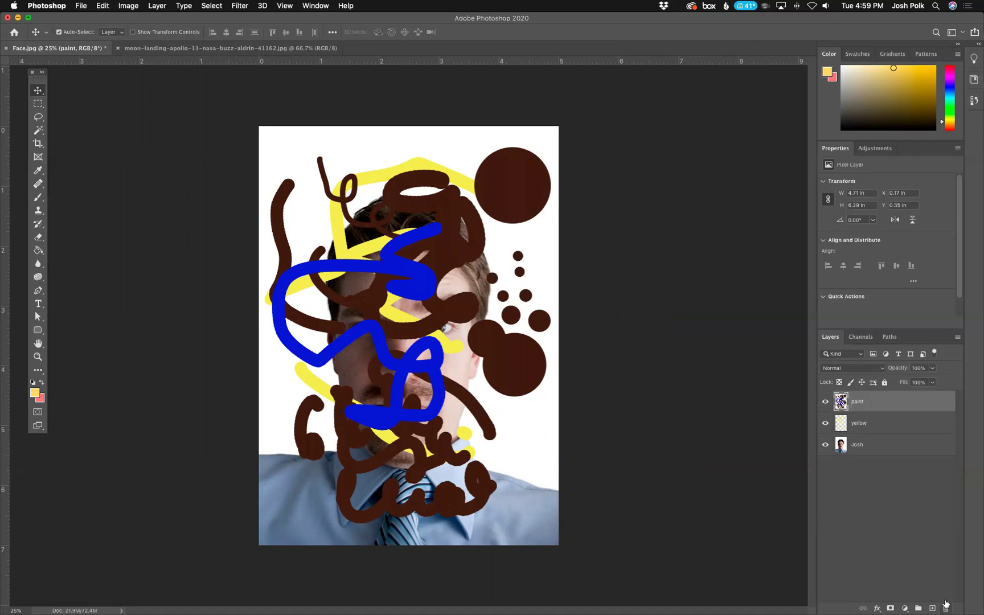
click(568, 206)
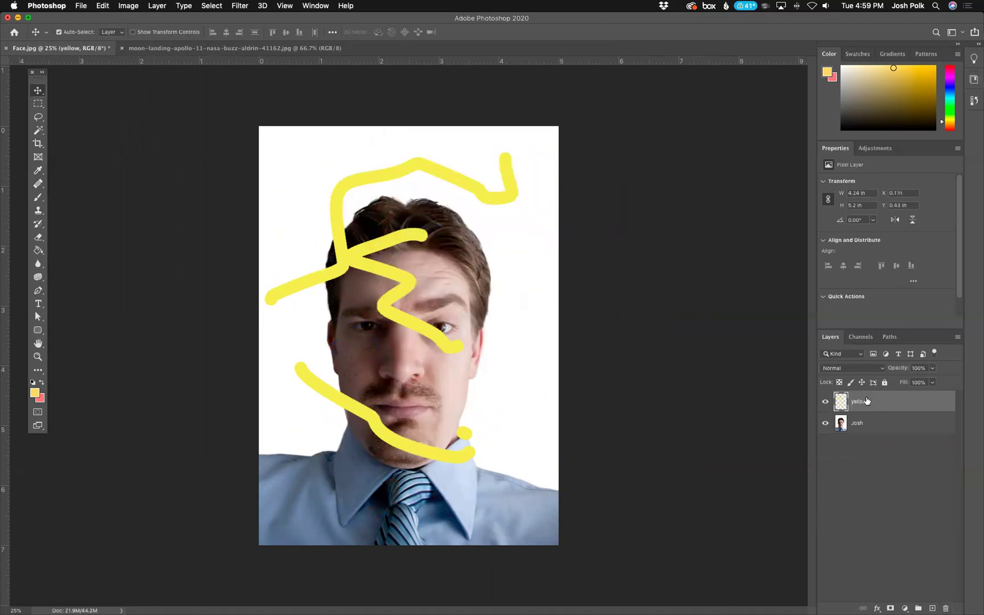
click(946, 608)
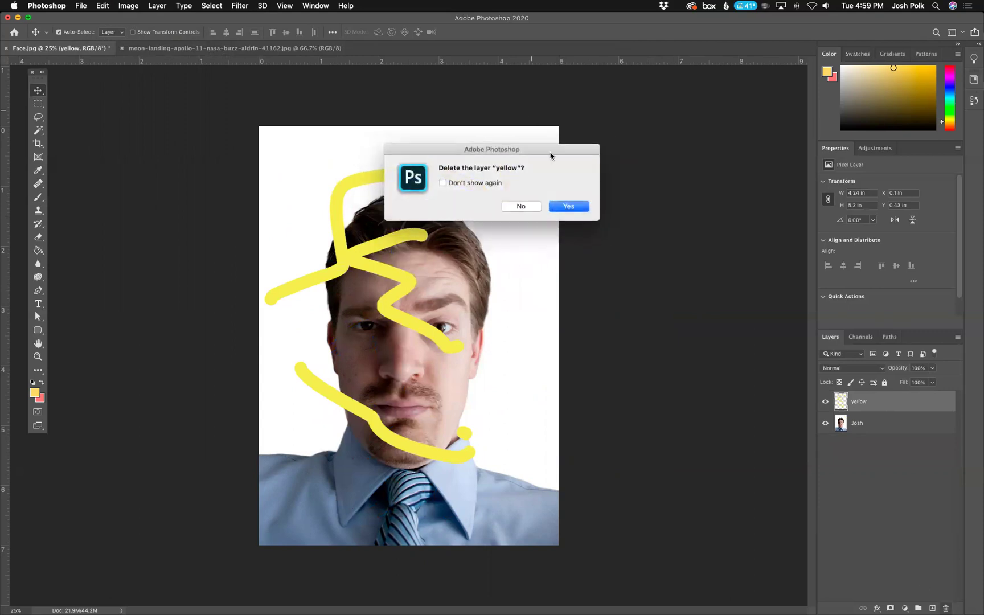
click(571, 207)
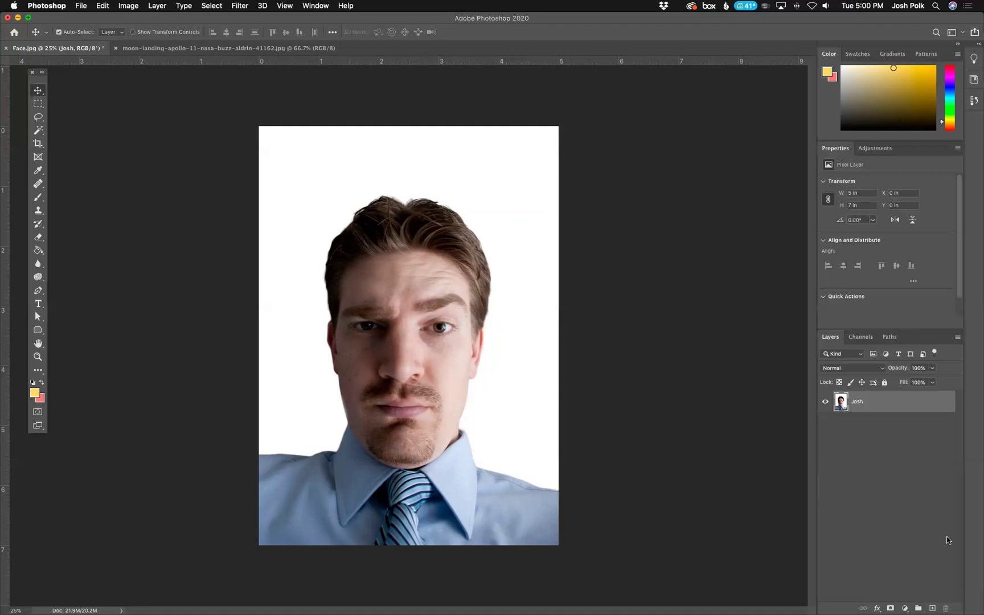
Add a layer named mustache above the portrait layer.
click(932, 608)
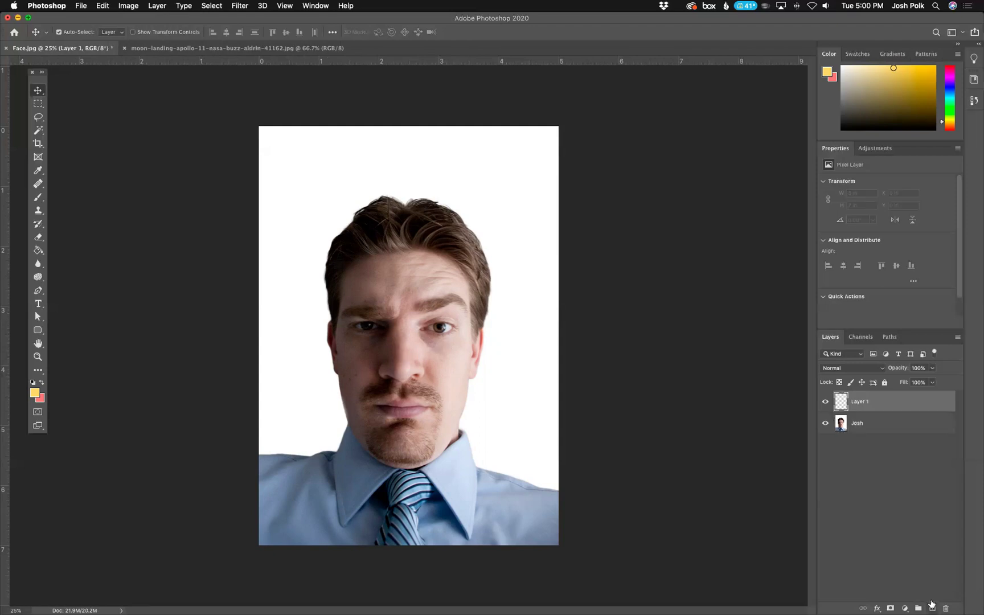
double_click(859, 401)
text(mustache)
key(Return)
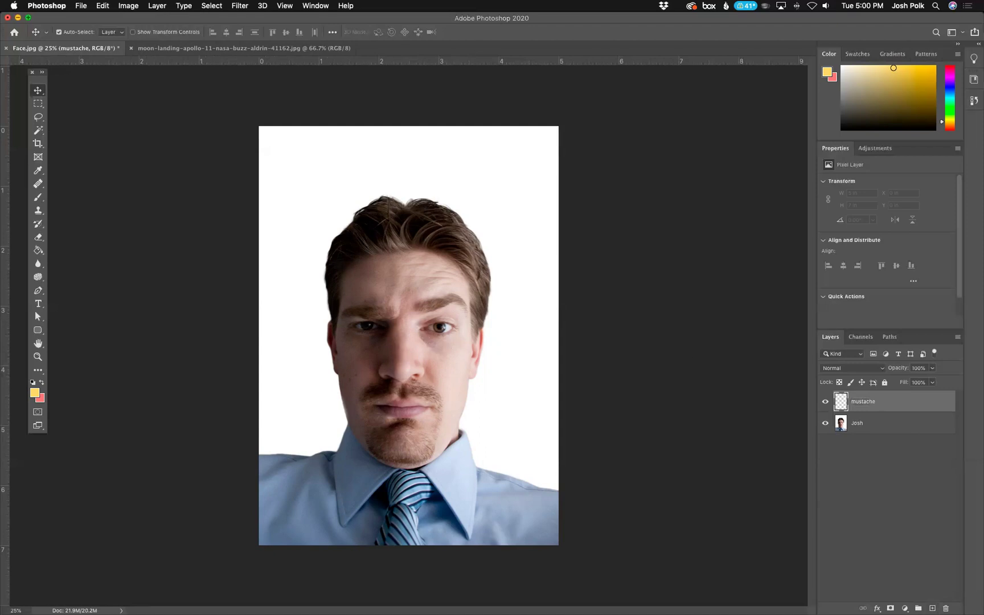
Sample a gray-brown from the portrait's hair with the Eyedropper as the foreground color.
click(35, 393)
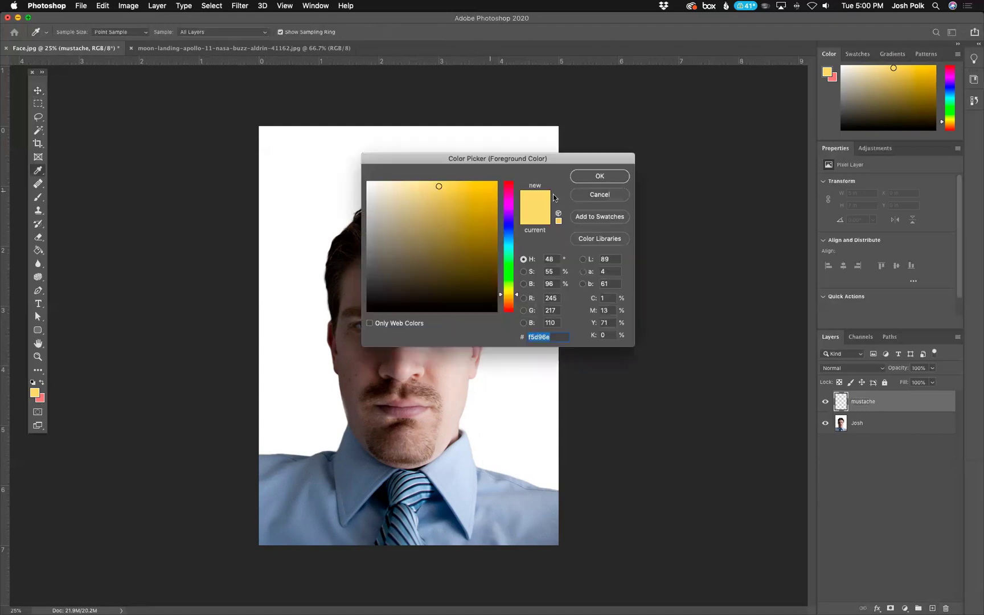
click(610, 196)
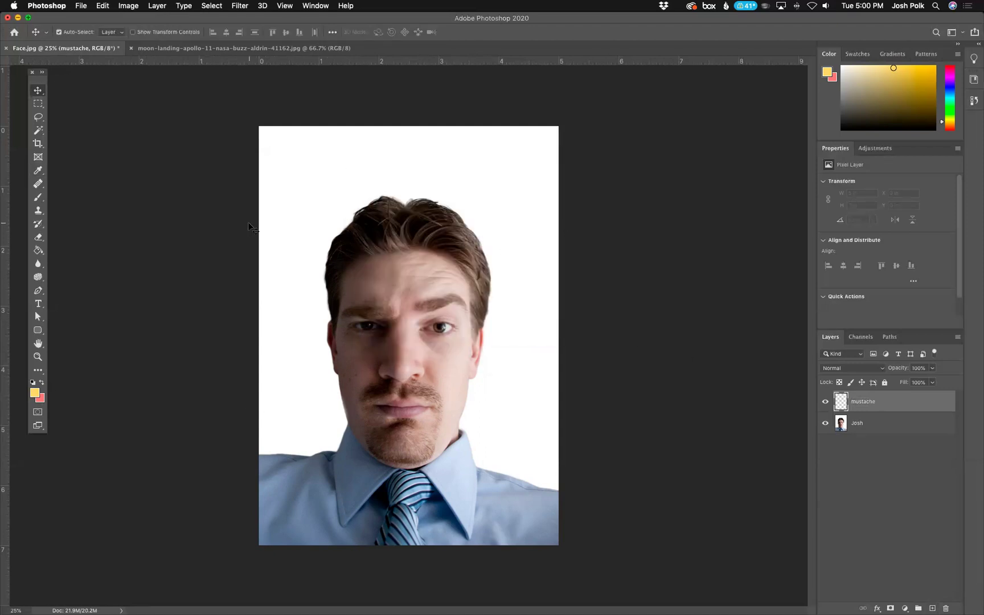
click(35, 170)
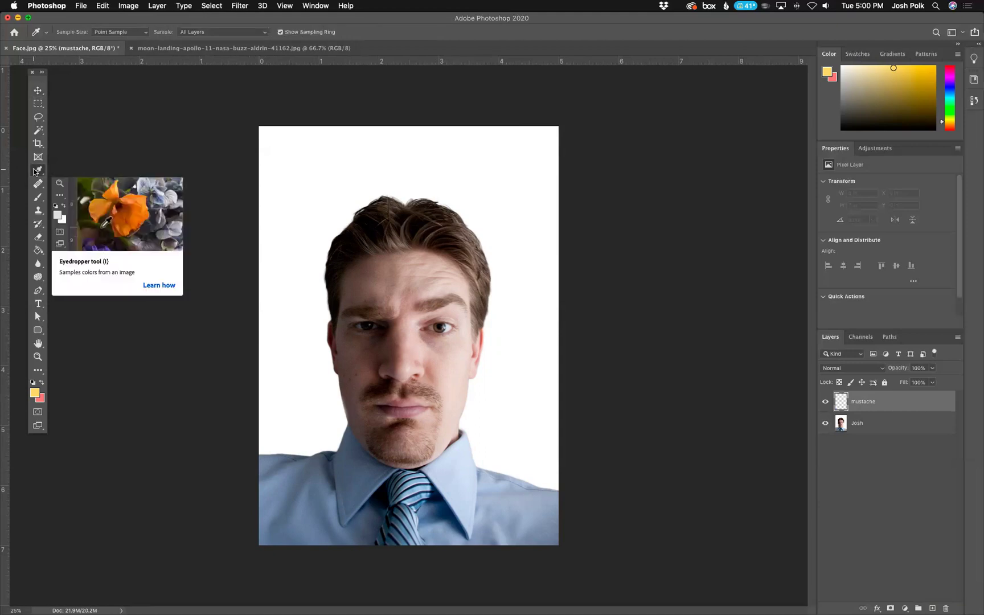
click(416, 228)
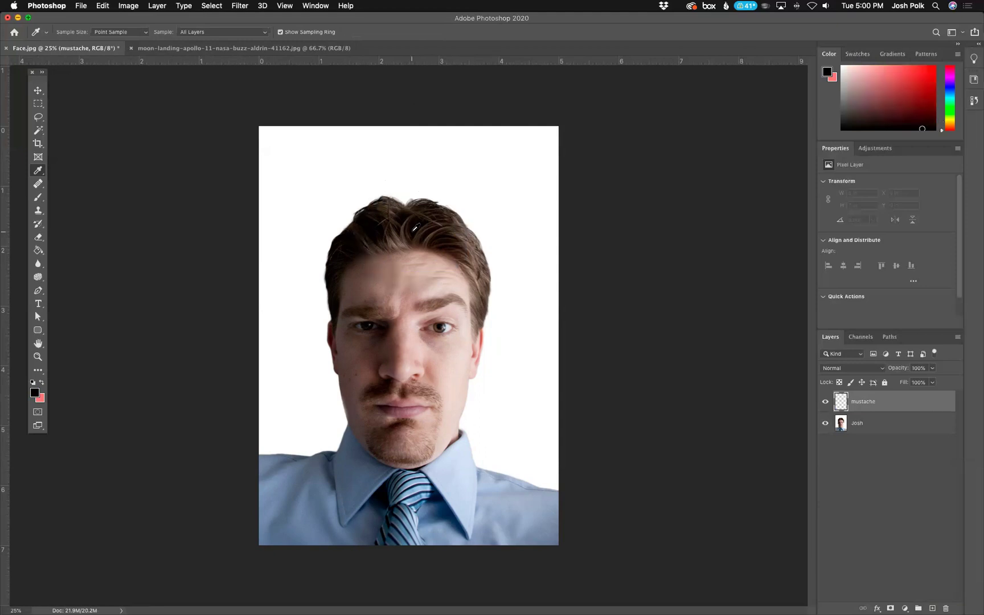
click(476, 255)
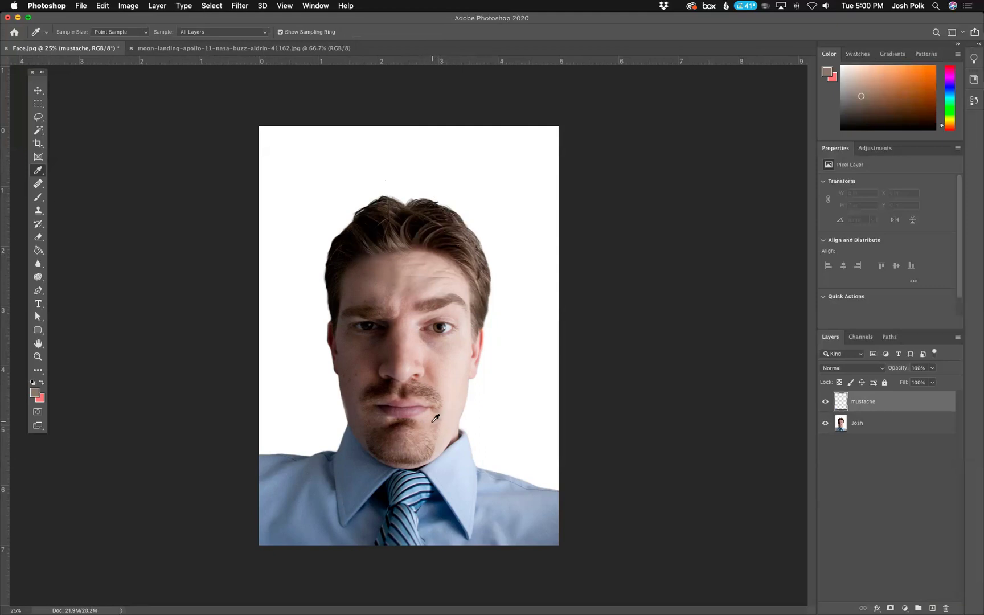
Paint a mustache and goatee about 1.4 in wide and 1.4 in tall around the mouth with a 25 px brush.
click(38, 197)
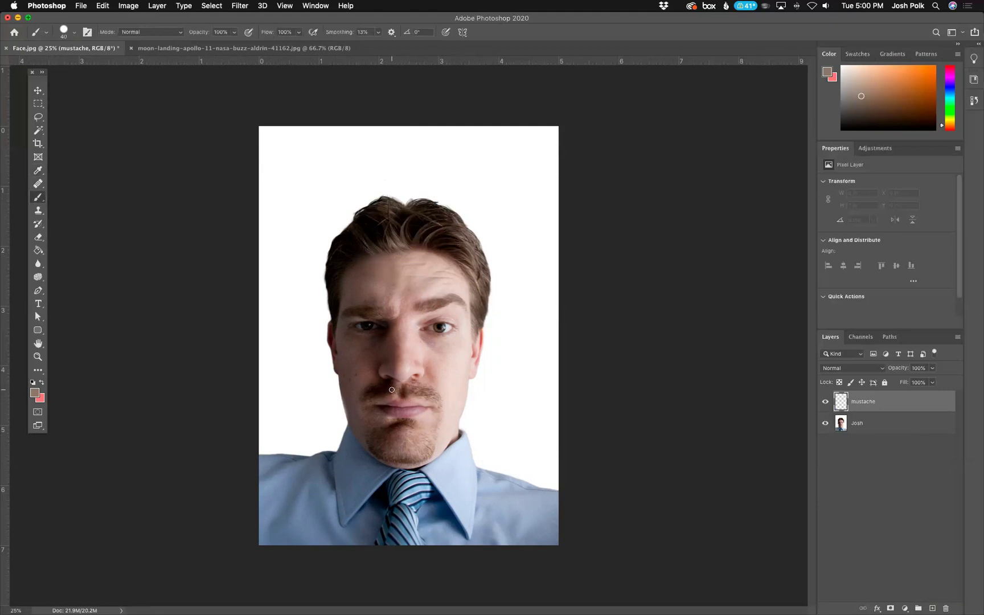
key(bracketleft)
key(bracketleft)
key(bracketleft)
mouse_move(393, 386)
mouse_down()
mouse_move(360, 404)
mouse_move(365, 444)
mouse_up()
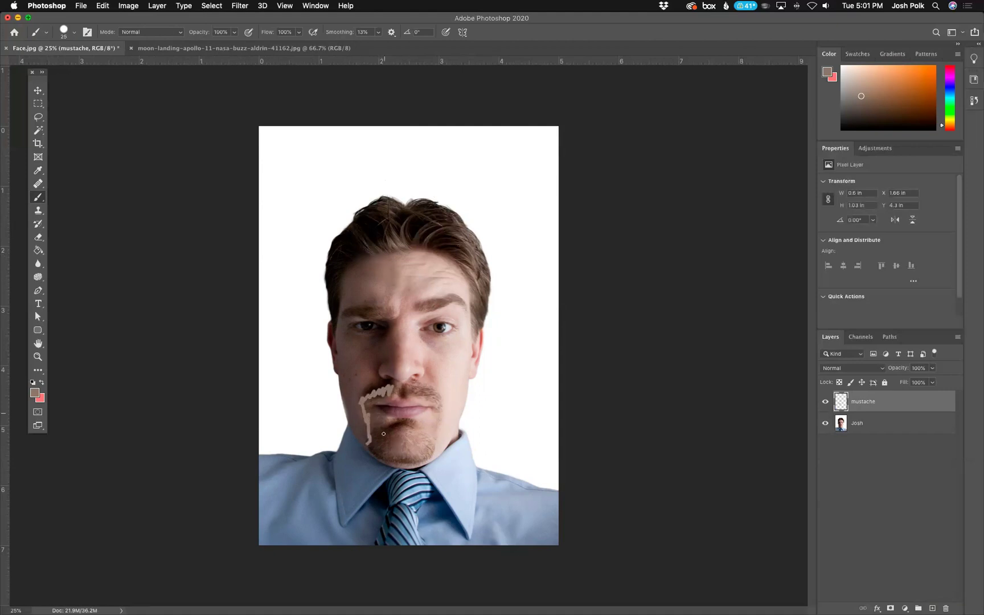
mouse_move(386, 436)
mouse_down()
mouse_move(374, 447)
mouse_move(384, 455)
mouse_move(414, 443)
mouse_move(427, 457)
mouse_move(441, 424)
mouse_move(435, 392)
mouse_move(403, 390)
mouse_up()
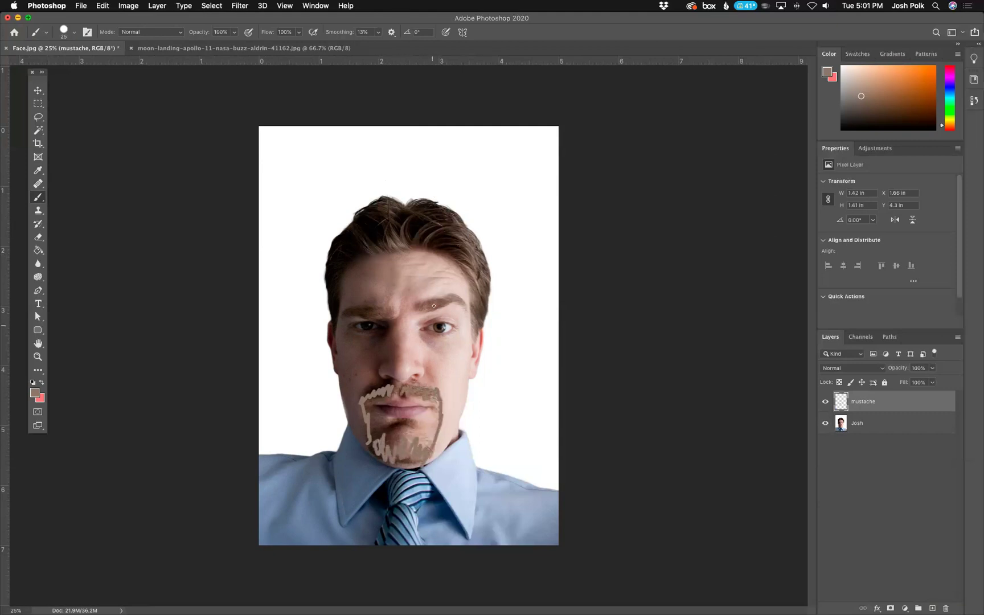
Paint over both eyebrows and extend the beard below the chin onto the shirt collar.
drag(426, 305, 463, 298)
mouse_move(359, 308)
mouse_down()
mouse_move(345, 308)
mouse_move(377, 308)
mouse_up()
mouse_move(443, 418)
mouse_down()
mouse_move(438, 464)
mouse_move(420, 471)
mouse_move(391, 455)
mouse_move(374, 461)
mouse_move(370, 427)
mouse_move(379, 481)
mouse_move(396, 453)
mouse_move(414, 461)
mouse_move(424, 485)
mouse_move(414, 470)
mouse_move(388, 472)
mouse_move(417, 465)
mouse_up()
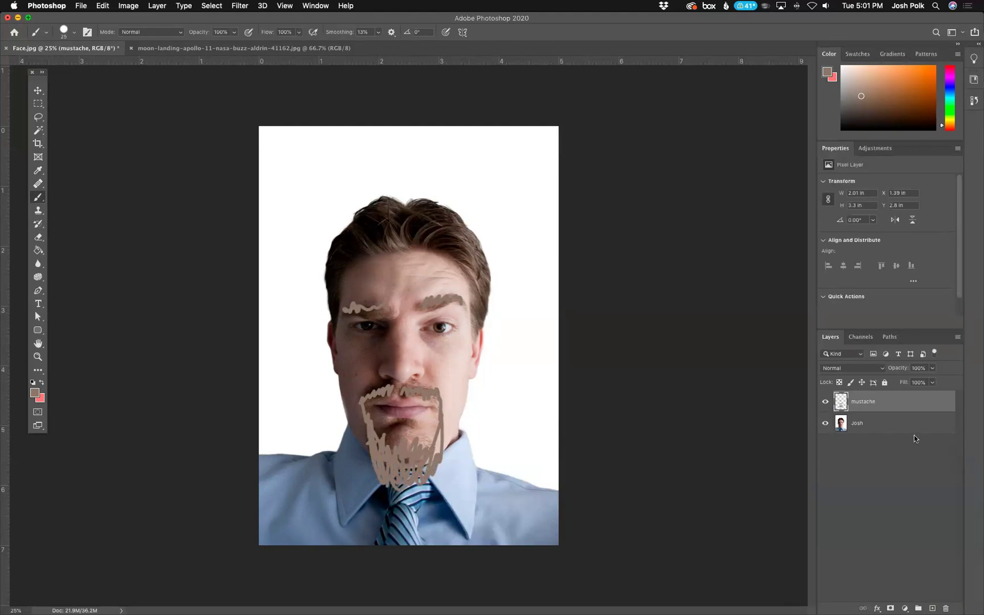
Add a layer named glasses above the mustache layer.
click(934, 606)
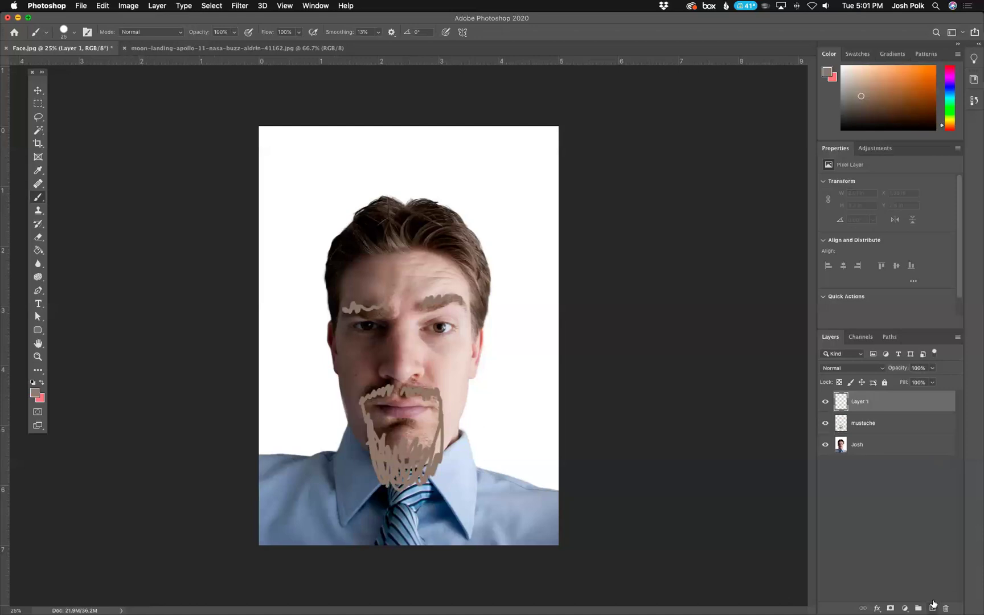
double_click(861, 401)
text(blasses)
key(Return)
Reset the colors to default black and white and paint round black glasses with both temples, about 1 in tall, over the eyes.
click(32, 383)
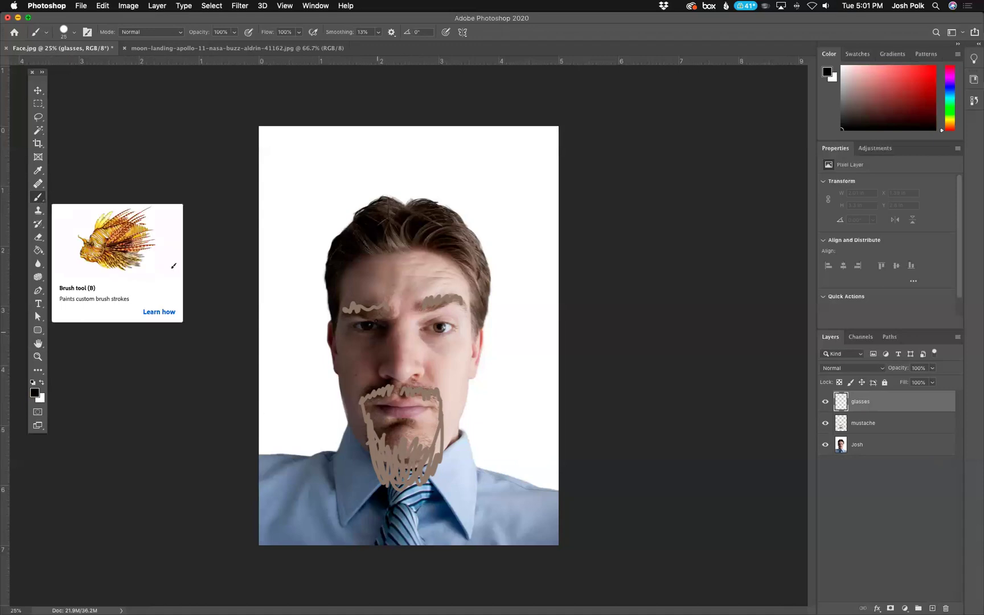
mouse_move(376, 309)
mouse_down()
mouse_move(347, 316)
mouse_move(339, 339)
mouse_move(363, 362)
mouse_move(403, 342)
mouse_move(393, 314)
mouse_move(374, 309)
mouse_move(413, 326)
mouse_move(414, 347)
mouse_move(438, 357)
mouse_move(452, 355)
mouse_move(465, 324)
mouse_move(455, 308)
mouse_move(438, 309)
mouse_move(464, 332)
mouse_move(486, 321)
mouse_up()
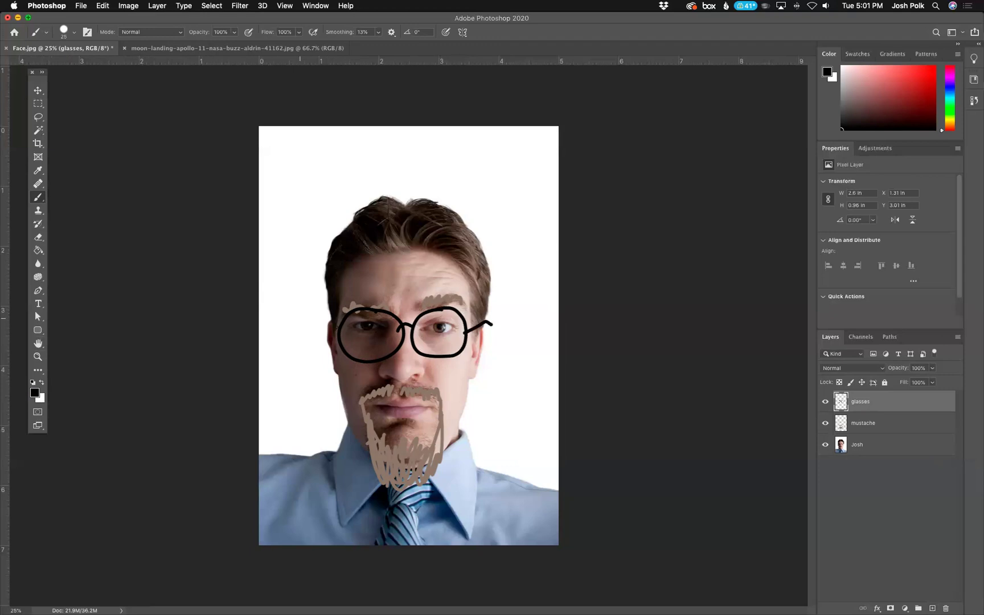
drag(329, 319, 324, 319)
Add a layer named scar above the glasses layer.
click(933, 608)
double_click(860, 401)
text(scar)
key(Return)
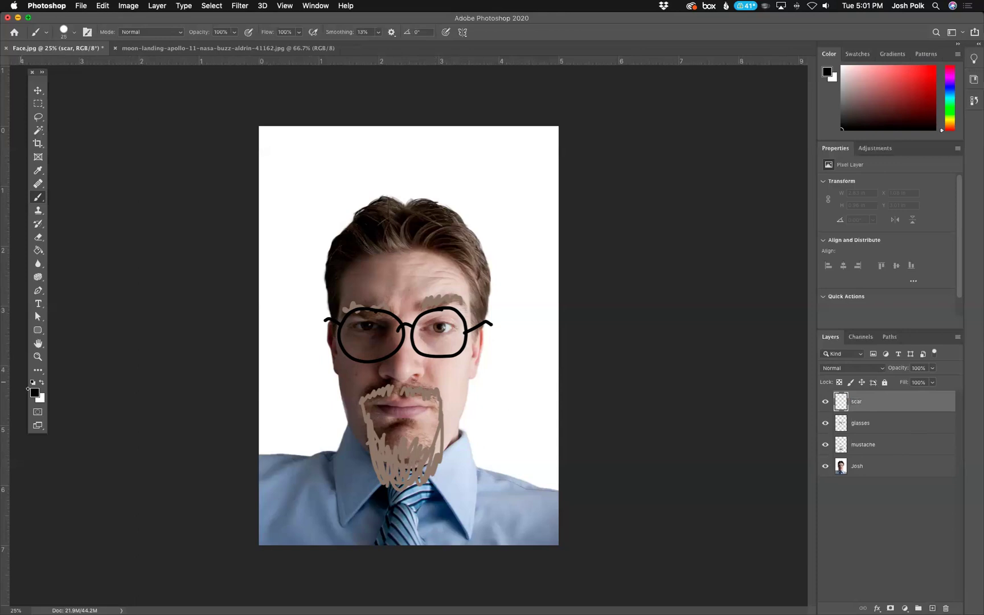
Set the foreground color to dark red 582424 and paint a stitched scar about 0.6 in wide on the forehead with a 15 px brush.
click(36, 395)
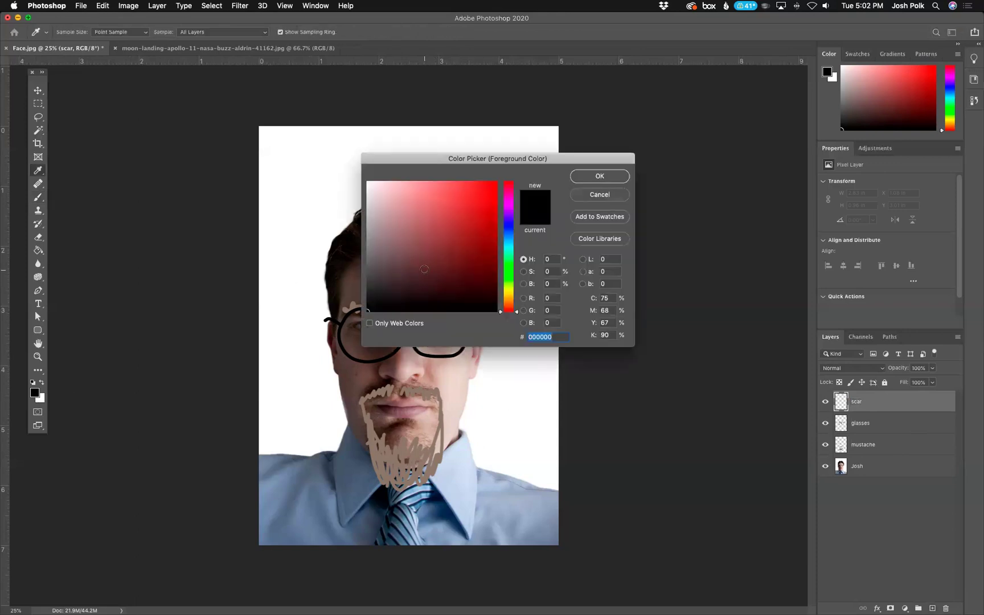
click(454, 271)
drag(454, 271, 444, 267)
click(595, 177)
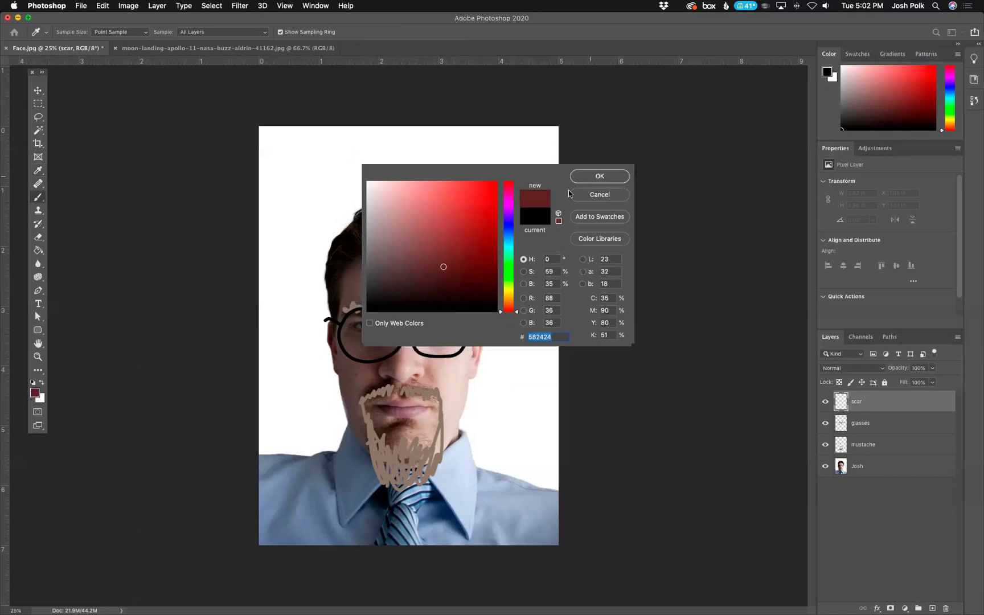
key(bracketleft)
mouse_move(367, 273)
mouse_down()
mouse_move(388, 266)
mouse_move(366, 275)
mouse_up()
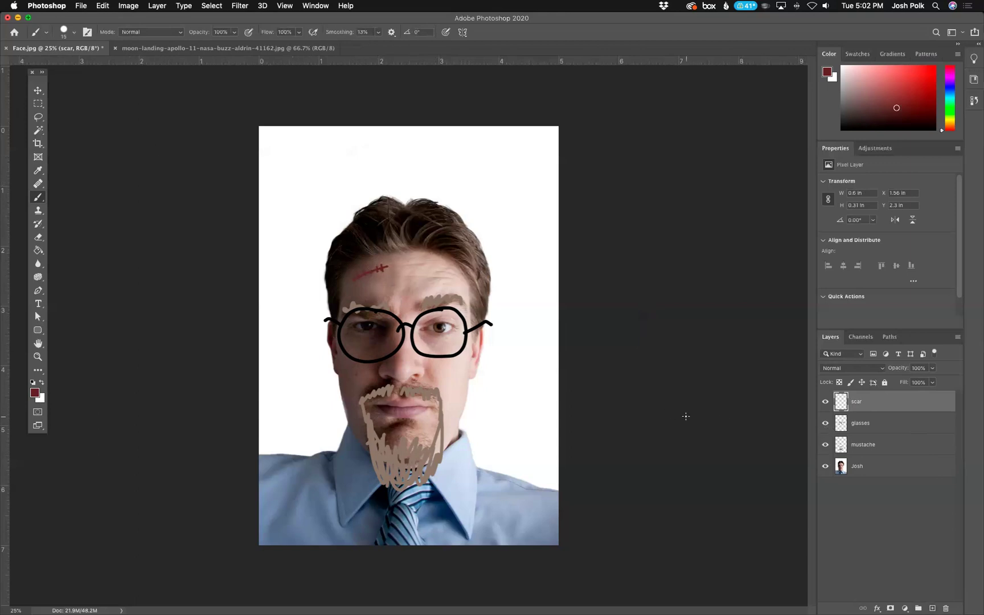
Move the scar layer about 0.6 in right and 0.15 in down to the middle of the forehead.
click(860, 422)
click(858, 405)
click(38, 89)
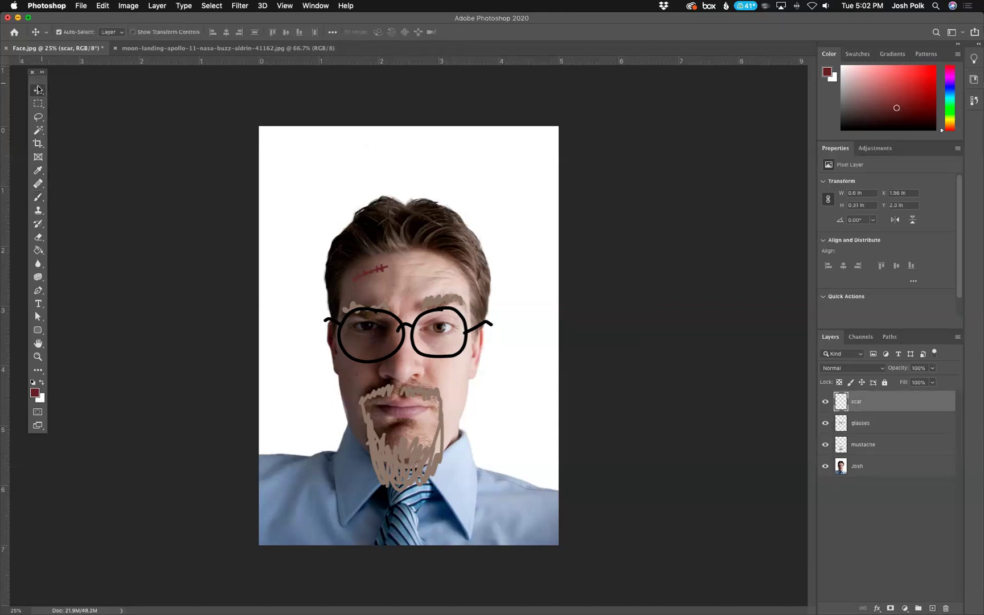
drag(381, 271, 419, 276)
Free Transform the scar: scale it to about 88%, rotate it level and place it at about X 2.4 in, Y 2.36 in.
click(103, 7)
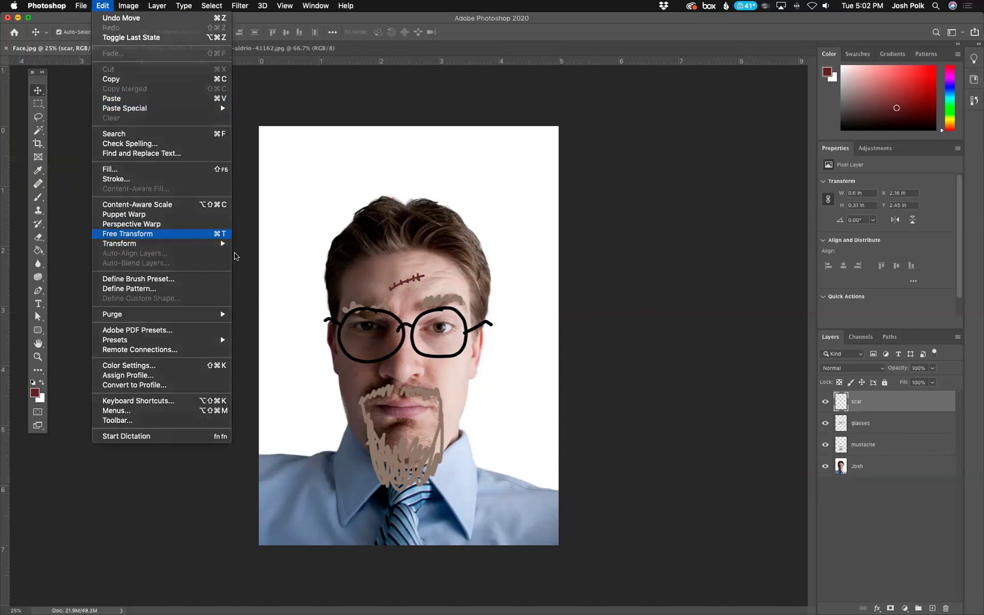
click(222, 233)
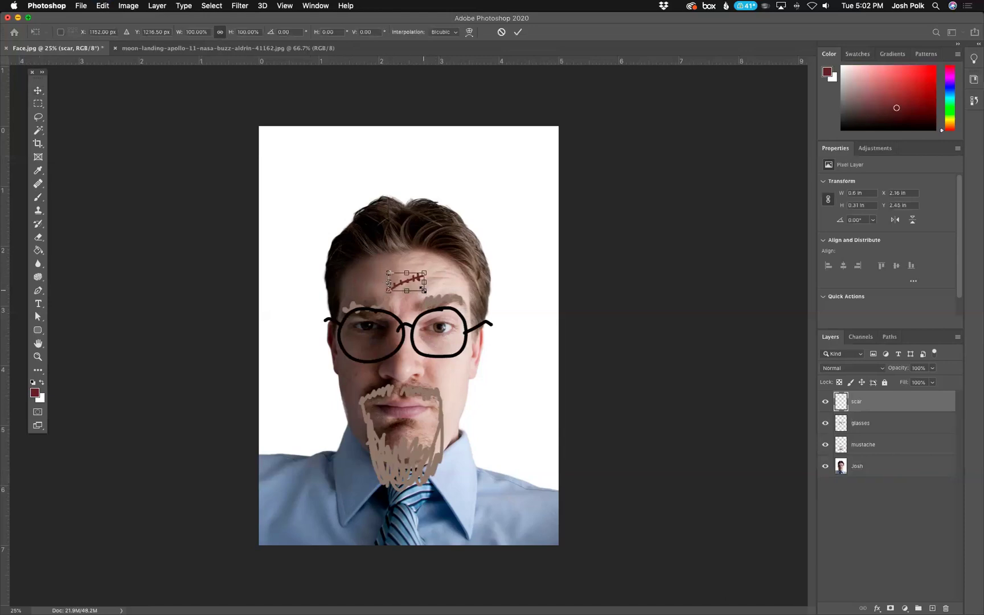
mouse_move(426, 293)
mouse_down()
mouse_move(430, 300)
mouse_move(422, 288)
mouse_up()
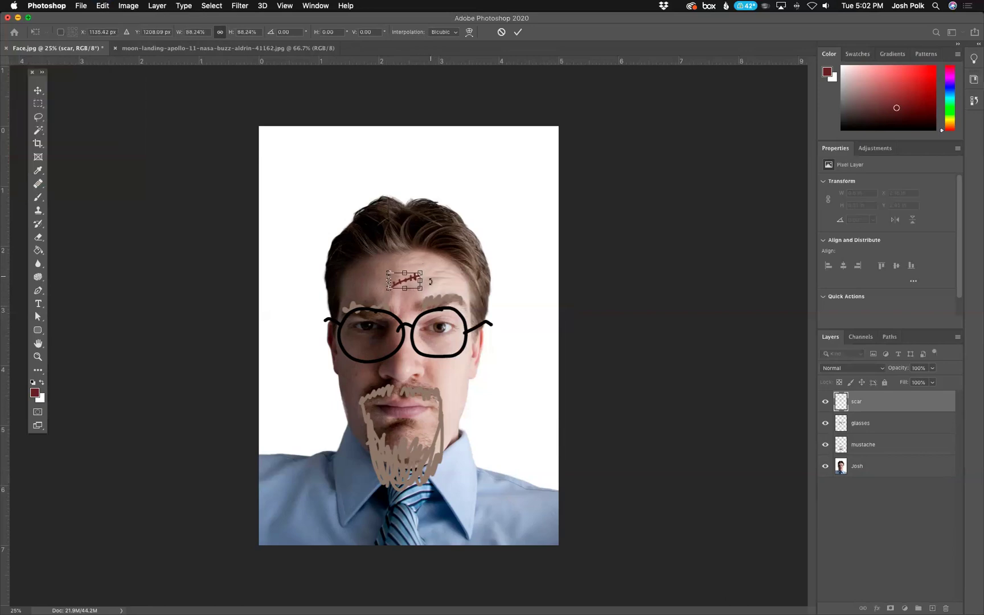
mouse_move(427, 268)
mouse_down()
mouse_move(433, 275)
mouse_move(421, 274)
mouse_up()
key(Return)
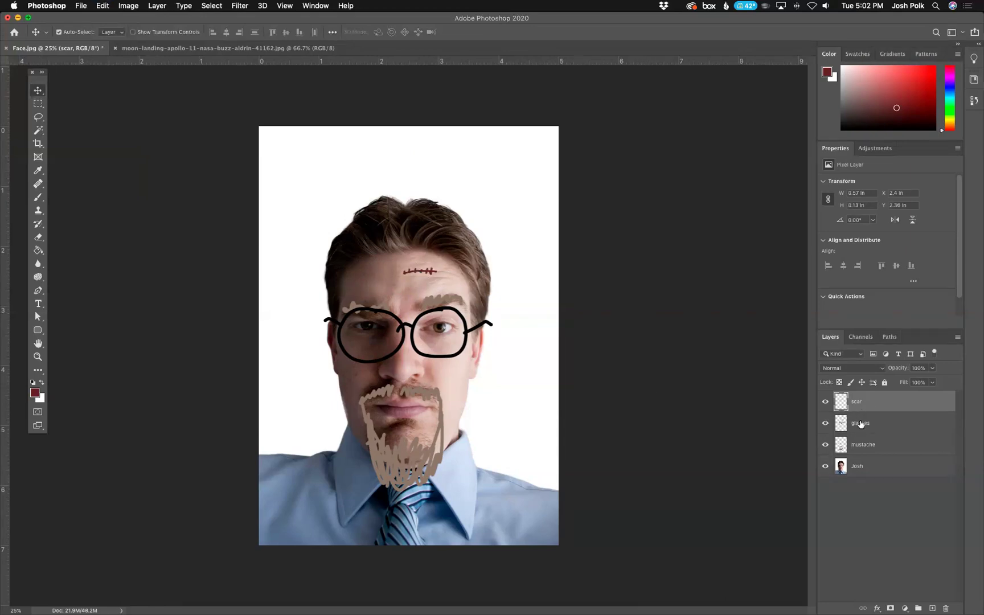
Duplicate the scar layer and name the copy scar2.
click(958, 339)
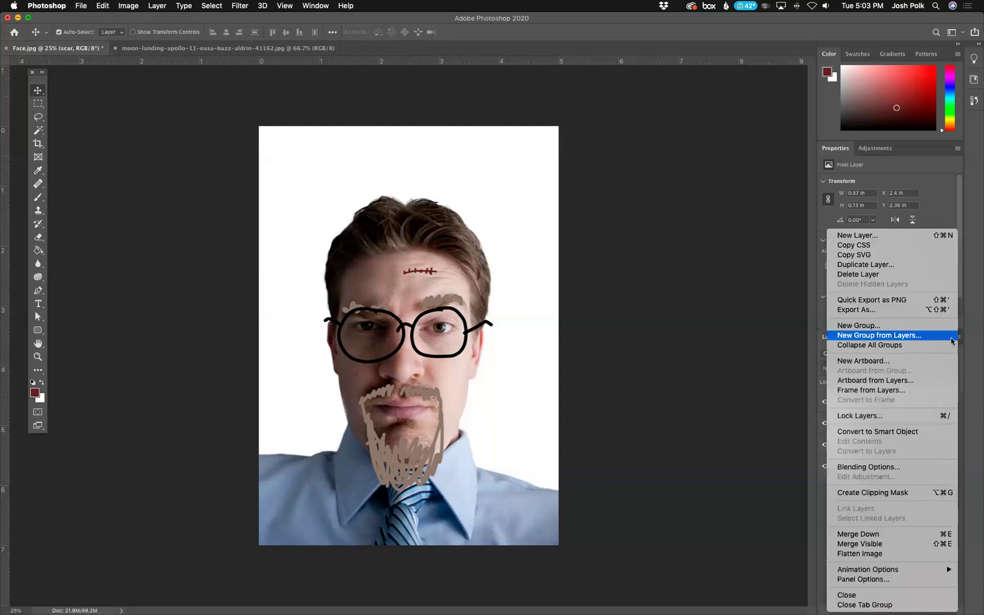
click(883, 265)
click(605, 340)
drag(602, 340, 653, 346)
key(BackSpace)
text(2)
click(750, 328)
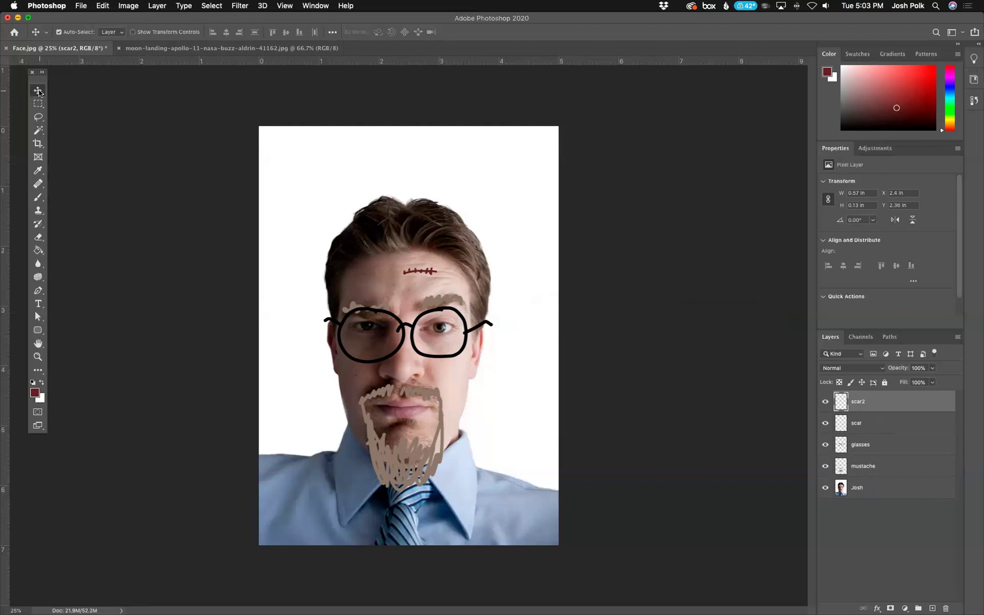
Try to move the scar2 copy off the original scar, and undo the move.
drag(420, 273, 415, 282)
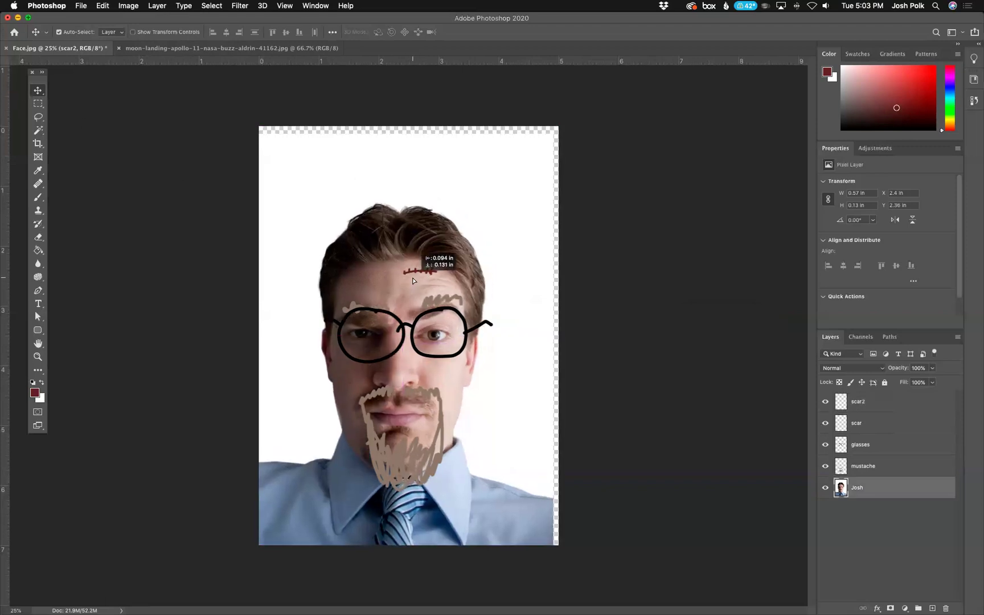
key(super+z)
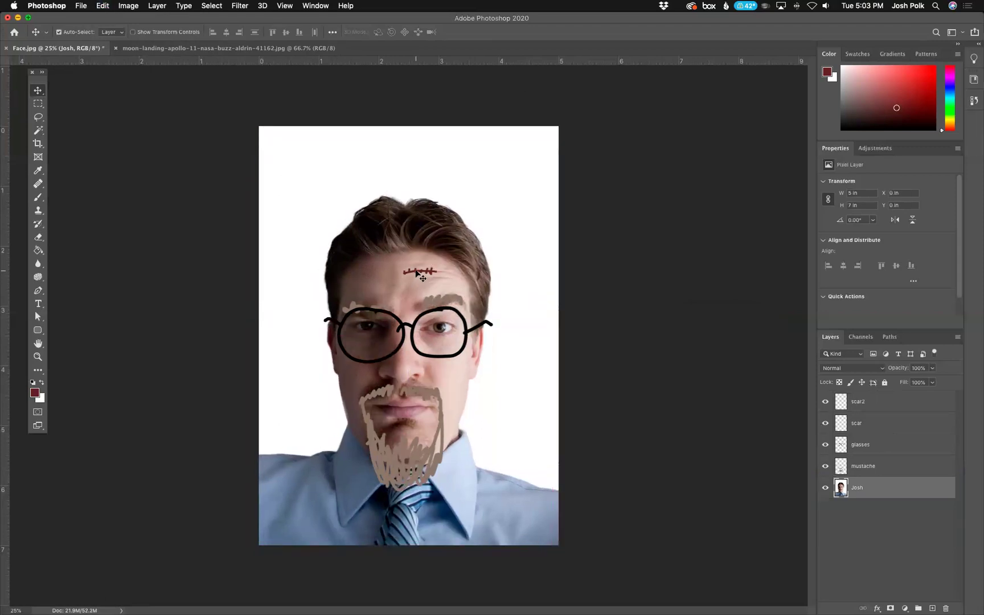
Move the scar2 copy about 0.09 in left and 0.14 in up so it sits just above the original scar.
click(37, 357)
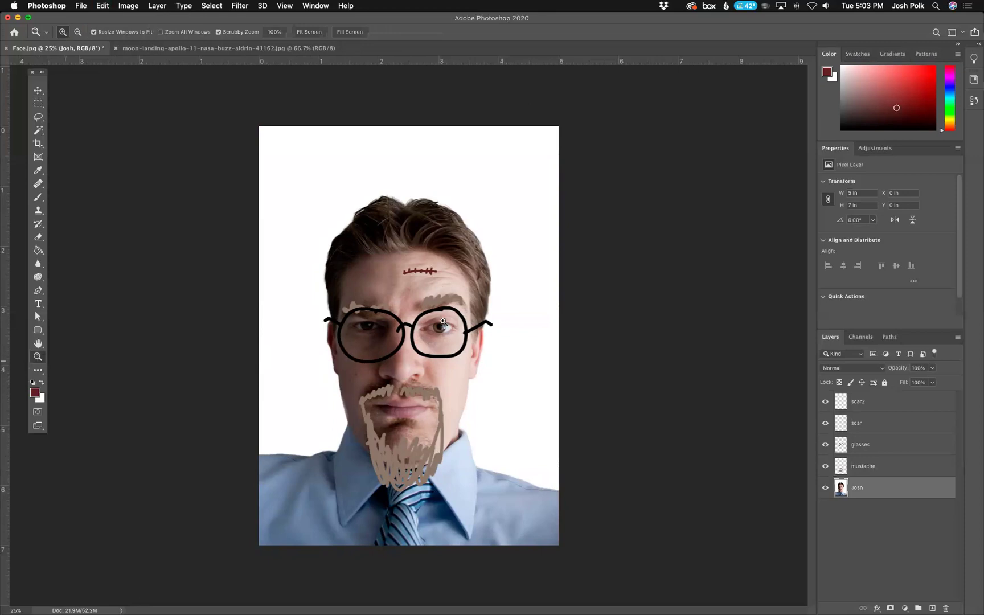
click(443, 321)
click(433, 291)
click(428, 281)
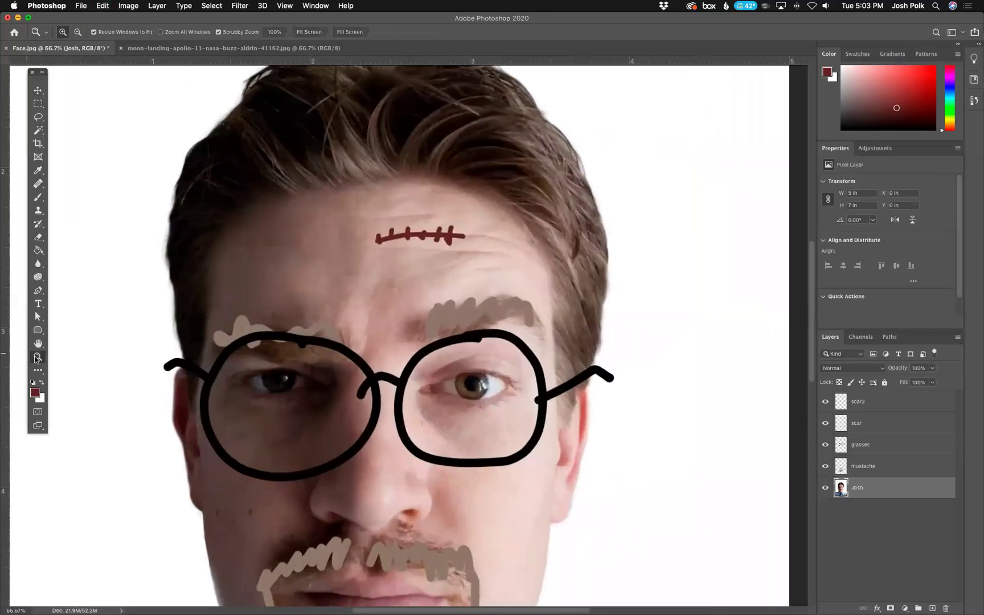
click(77, 32)
click(433, 320)
click(410, 276)
click(65, 34)
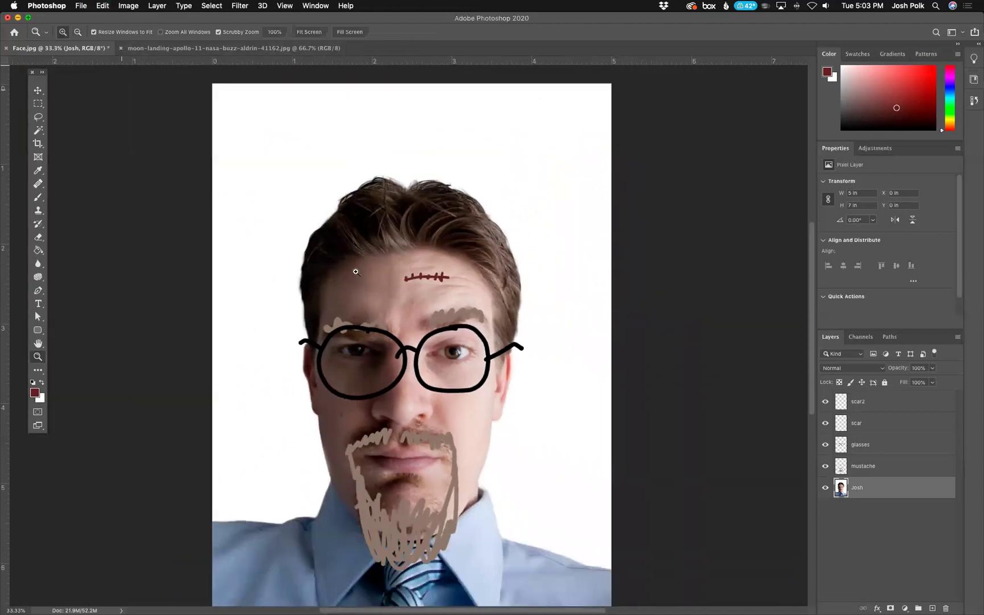
click(421, 282)
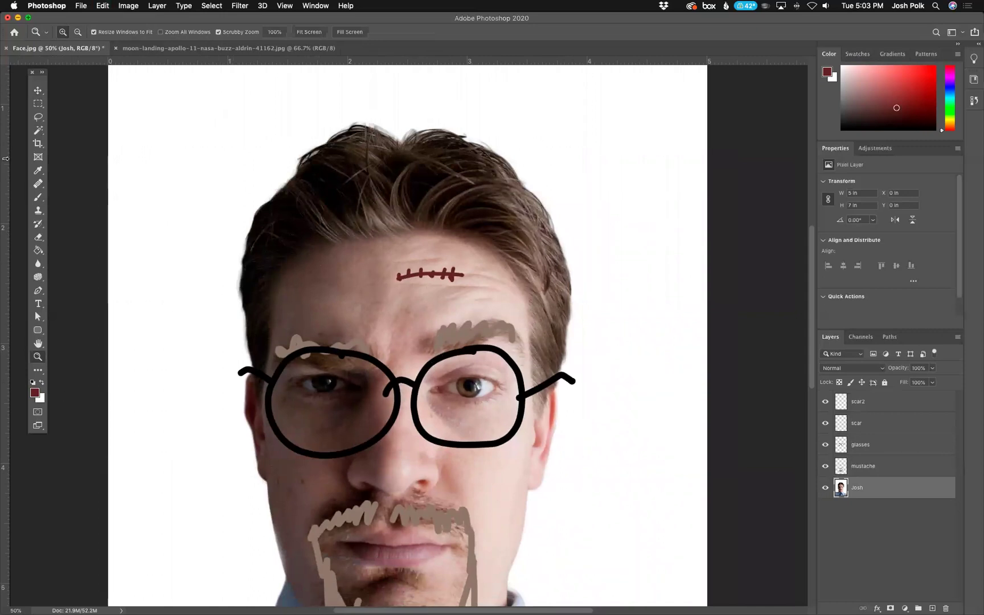
click(38, 90)
scroll(444, 275, right, 1)
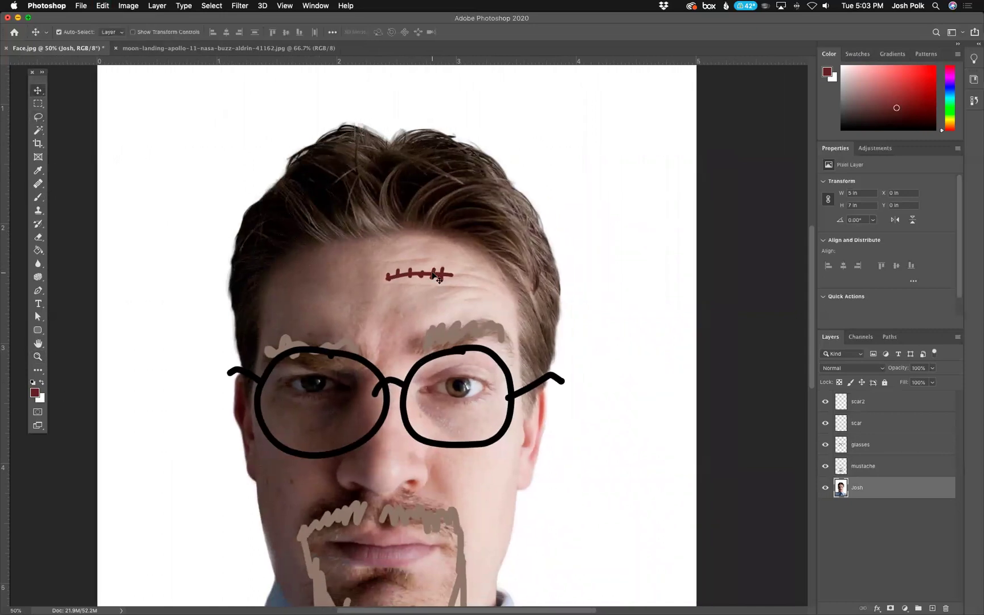
mouse_move(434, 275)
mouse_down()
mouse_move(409, 283)
mouse_move(403, 259)
mouse_move(423, 261)
mouse_up()
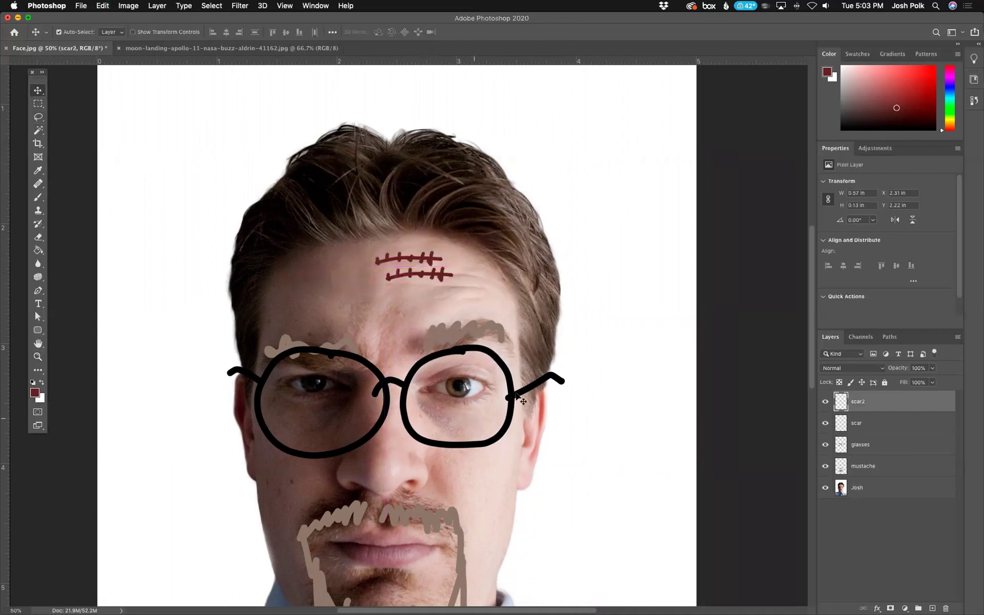
scroll(418, 374, down, 3)
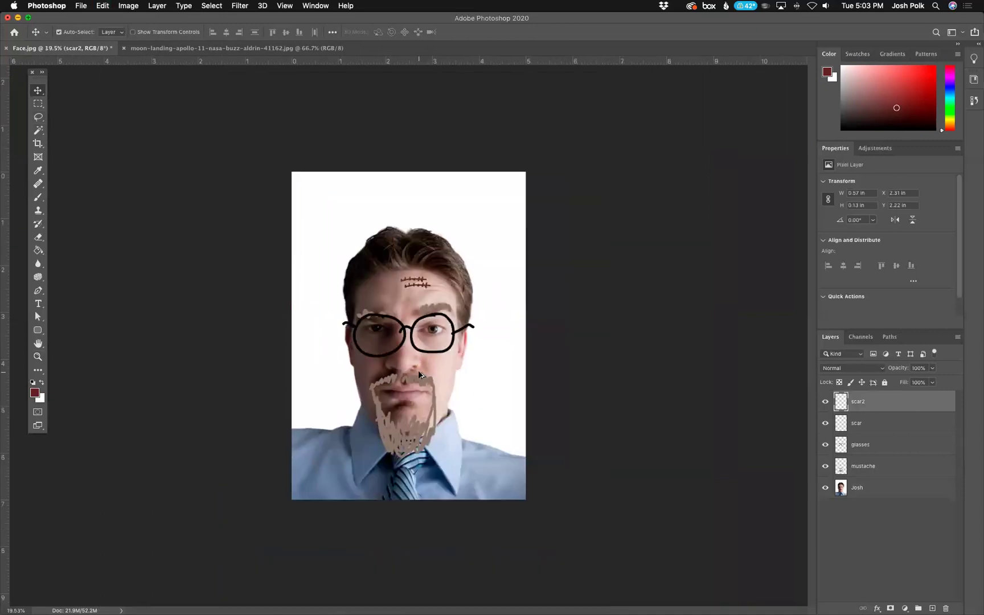
scroll(419, 374, up, 2)
scroll(419, 374, down, 2)
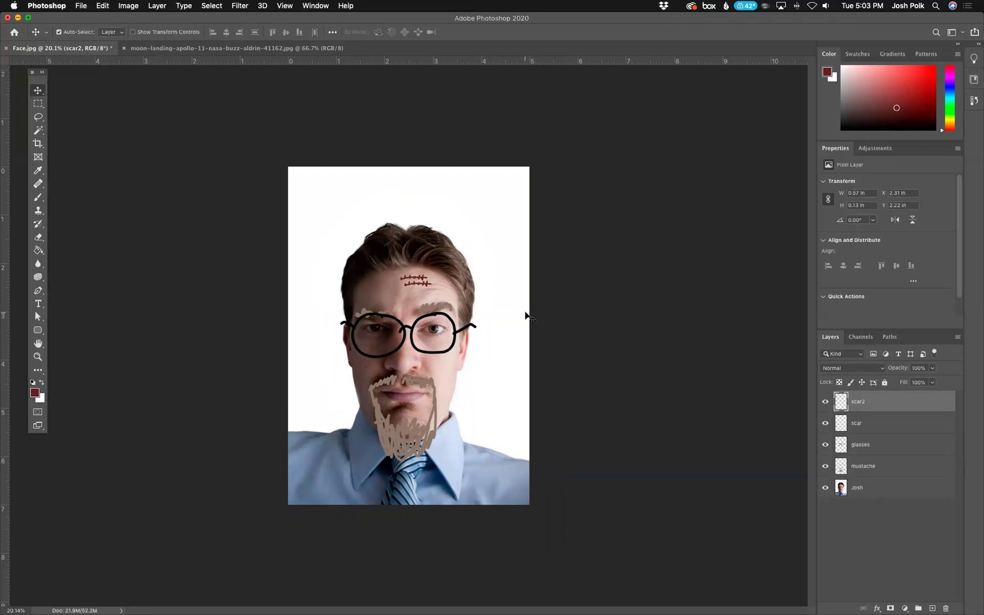
Select the entire canvas of the moon-landing astronaut document and copy it.
click(185, 49)
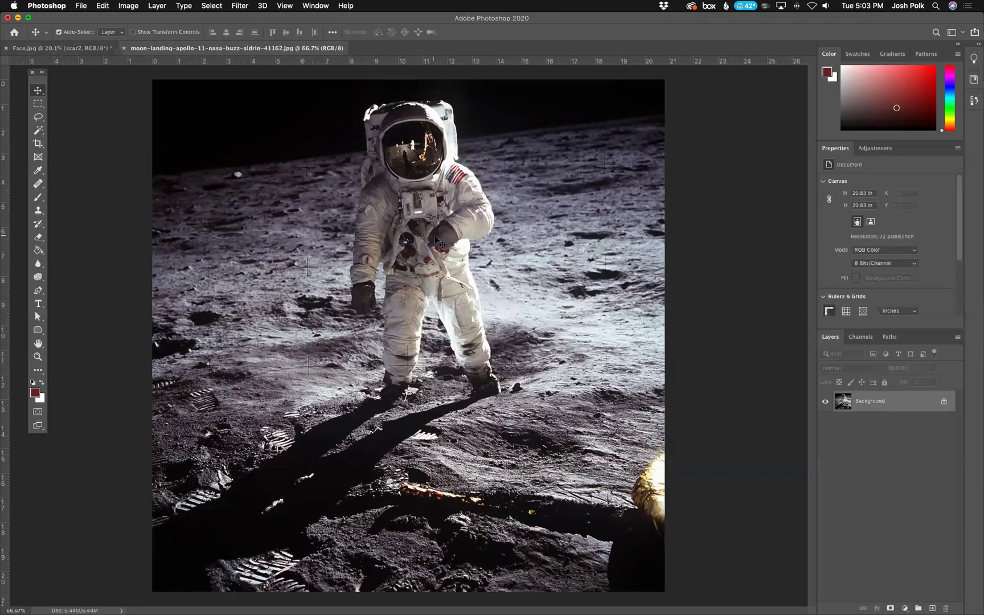
scroll(437, 279, down, 3)
scroll(438, 278, up, 1)
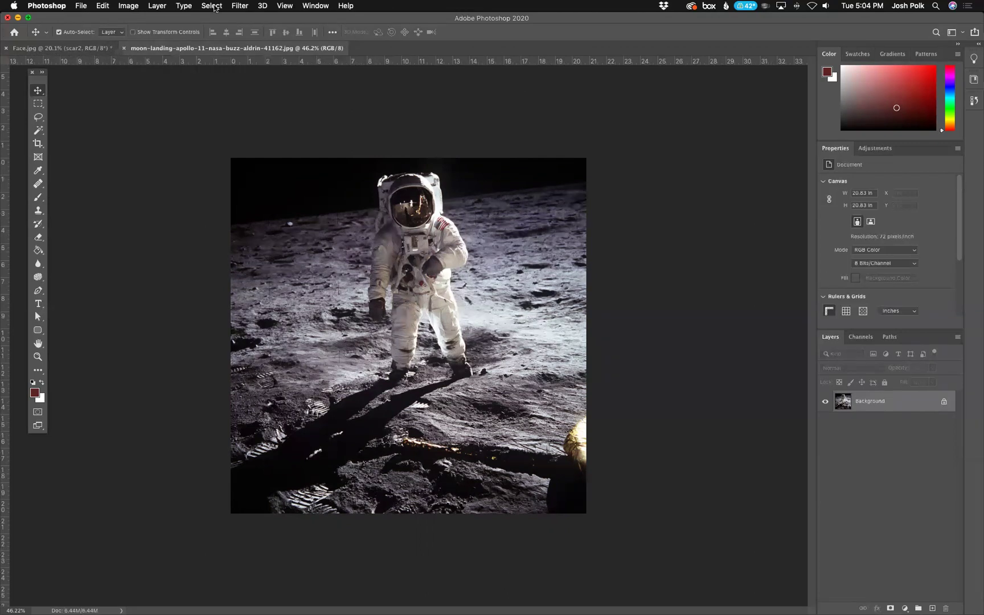
click(218, 8)
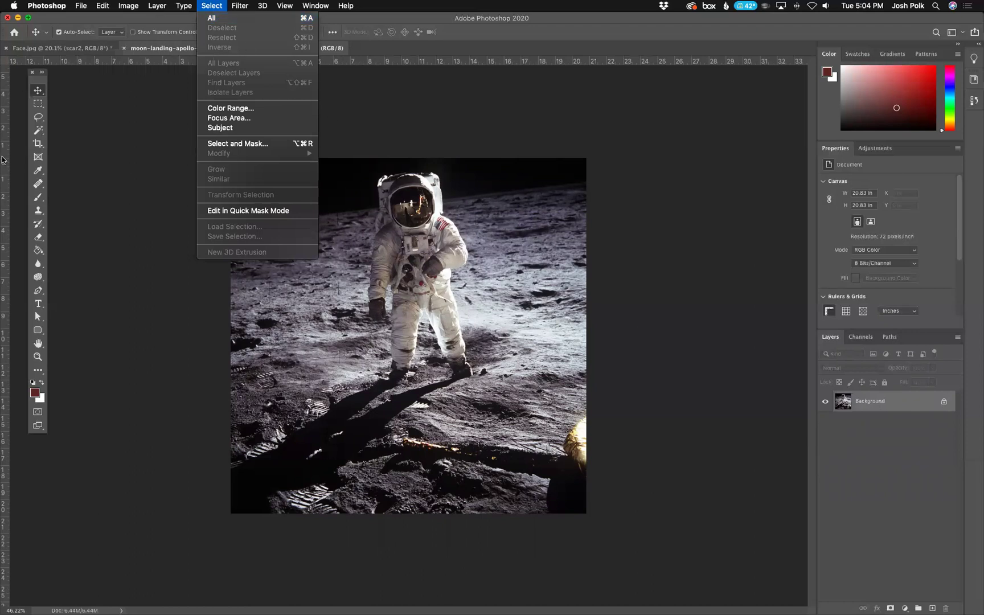
click(216, 19)
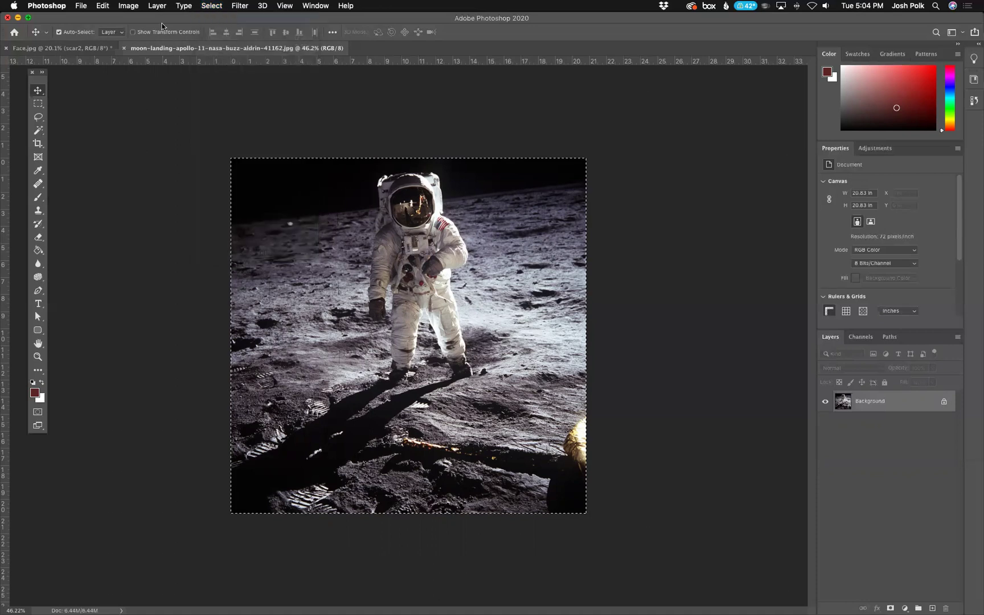
click(103, 7)
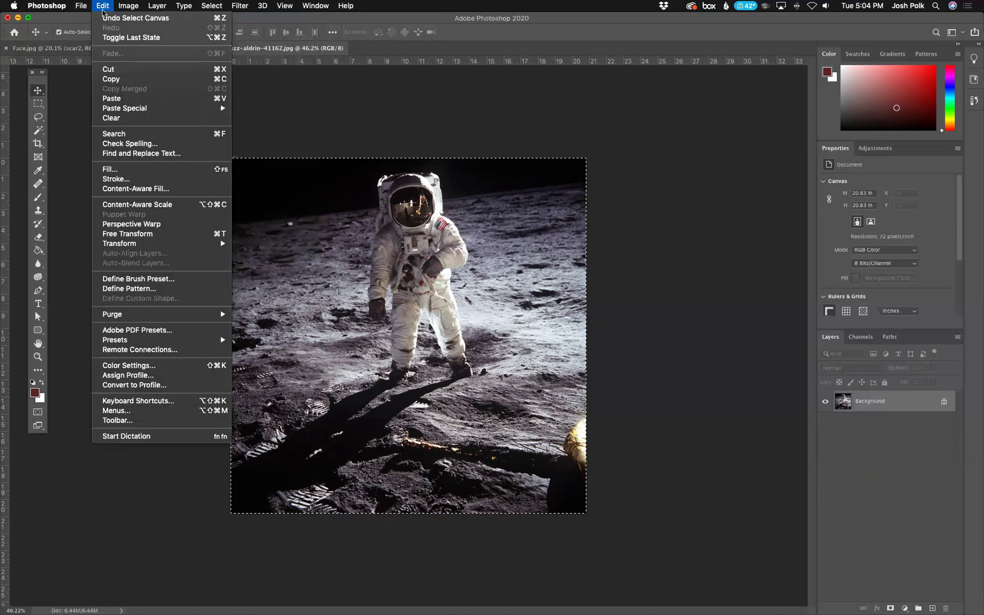
click(111, 79)
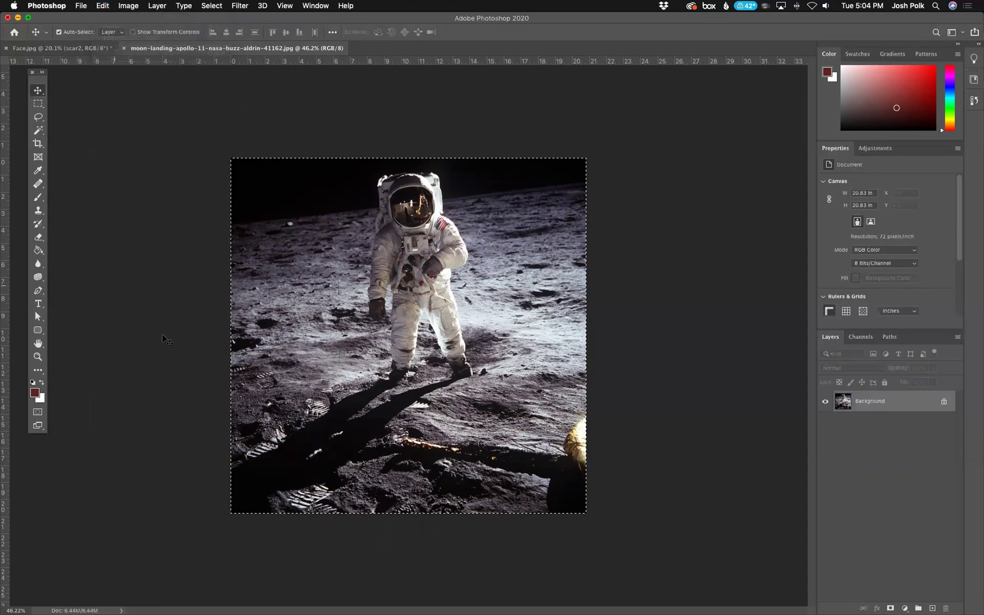
Paste the copied astronaut image into Face.jpg as a new layer, accepting the color profile conversion.
click(53, 49)
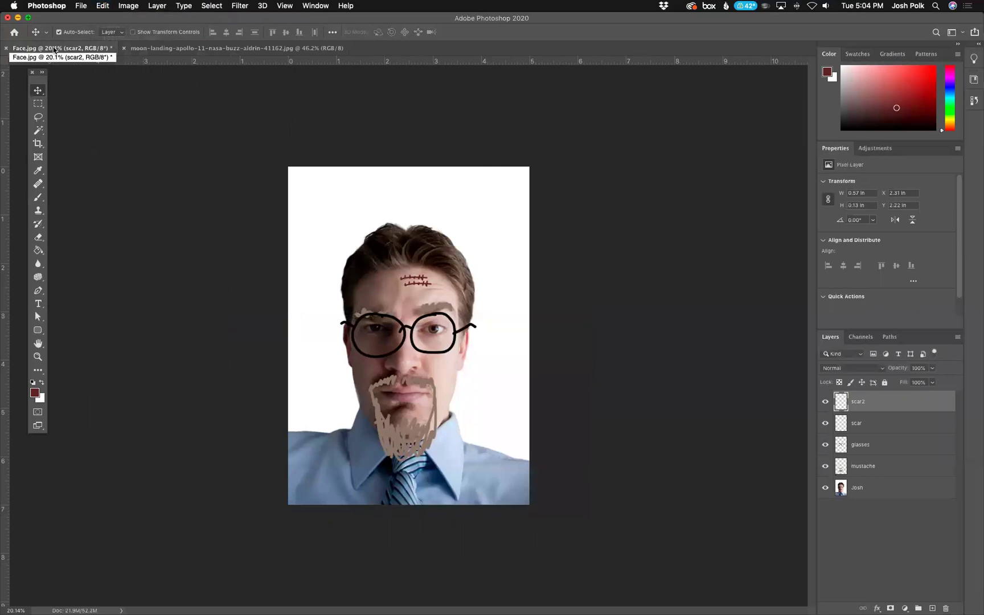
click(108, 6)
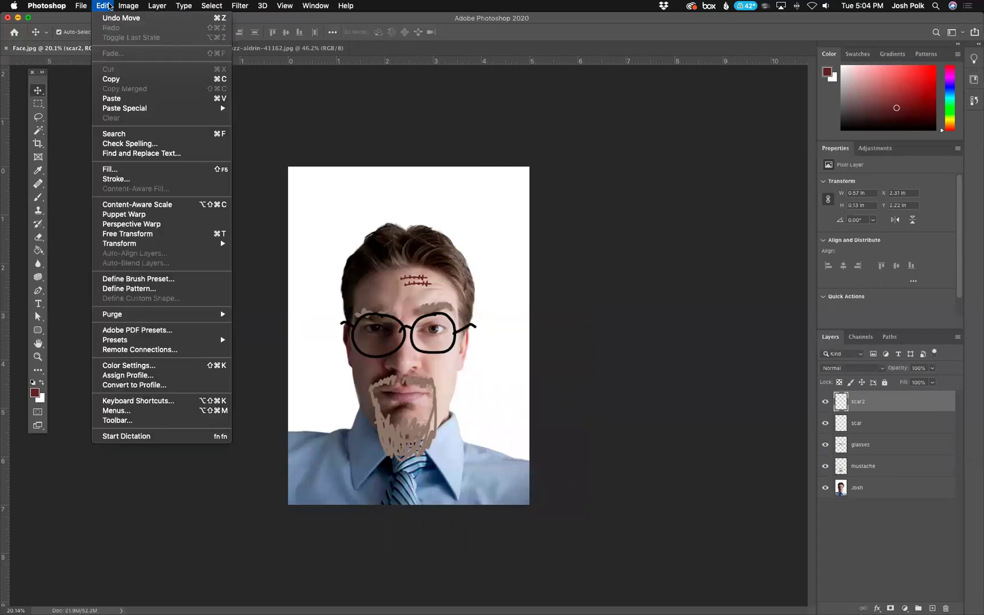
click(126, 99)
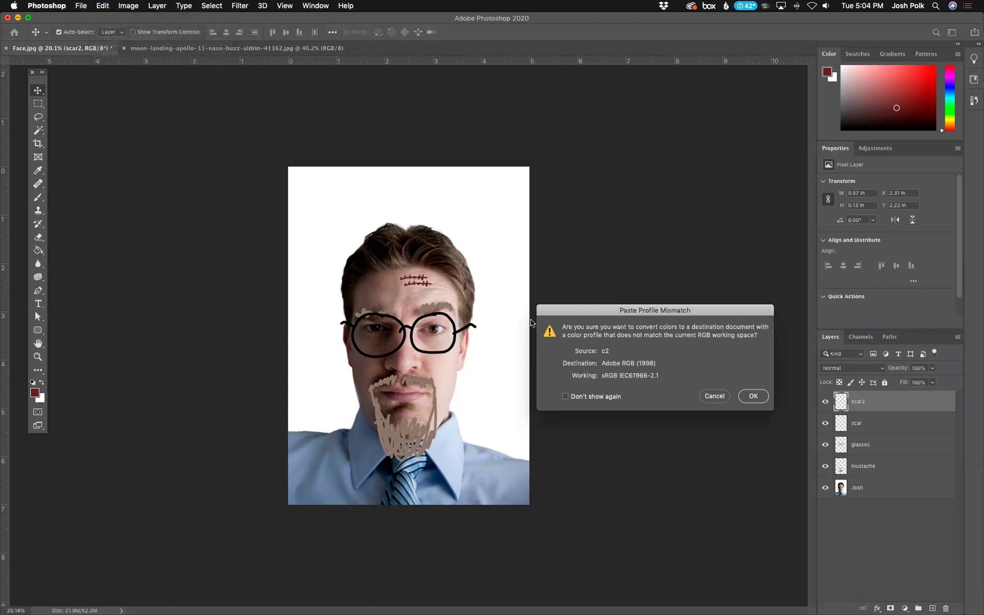
drag(681, 319, 461, 229)
click(556, 302)
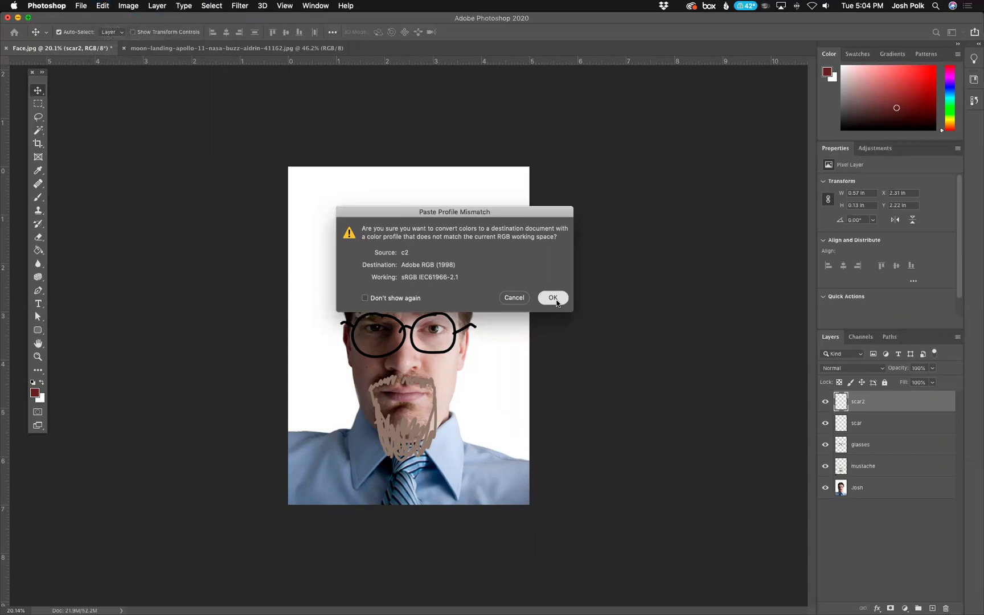
click(556, 303)
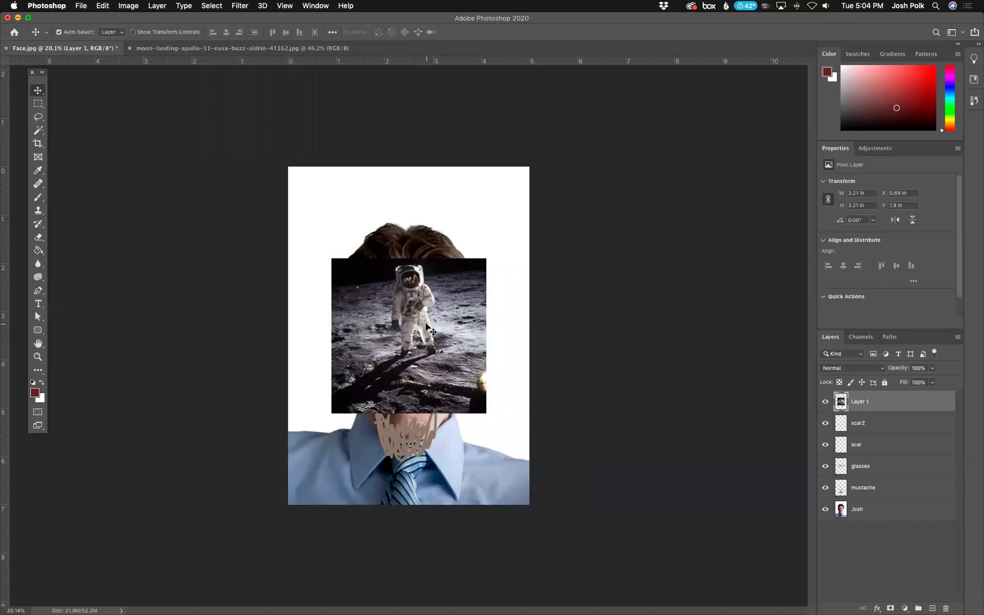
Free-transform the pasted astronaut image to about 8.52 × 8.02 in, positioned to cover the whole canvas with the astronaut at its left side.
drag(441, 337, 419, 294)
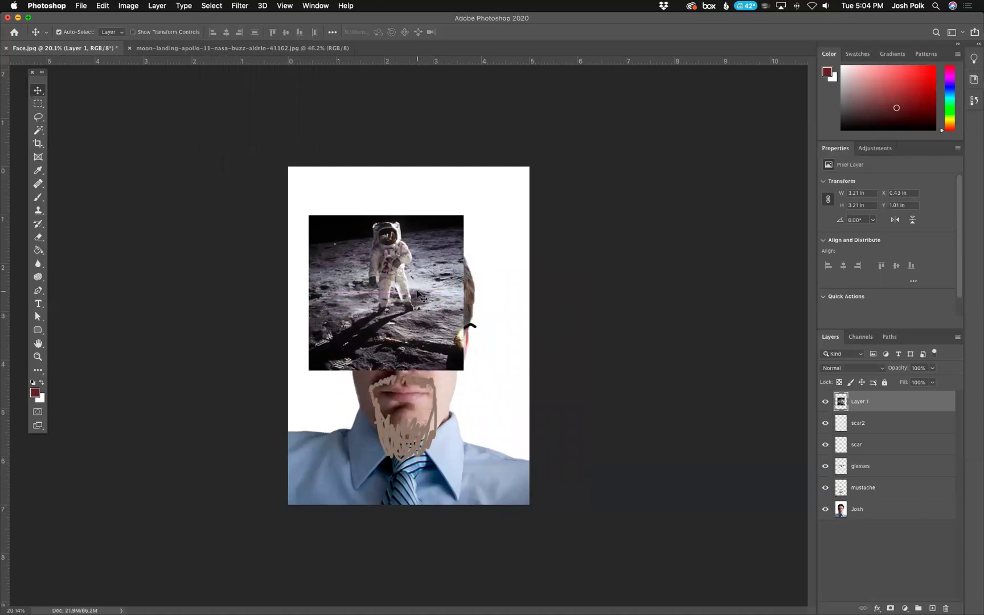
click(103, 6)
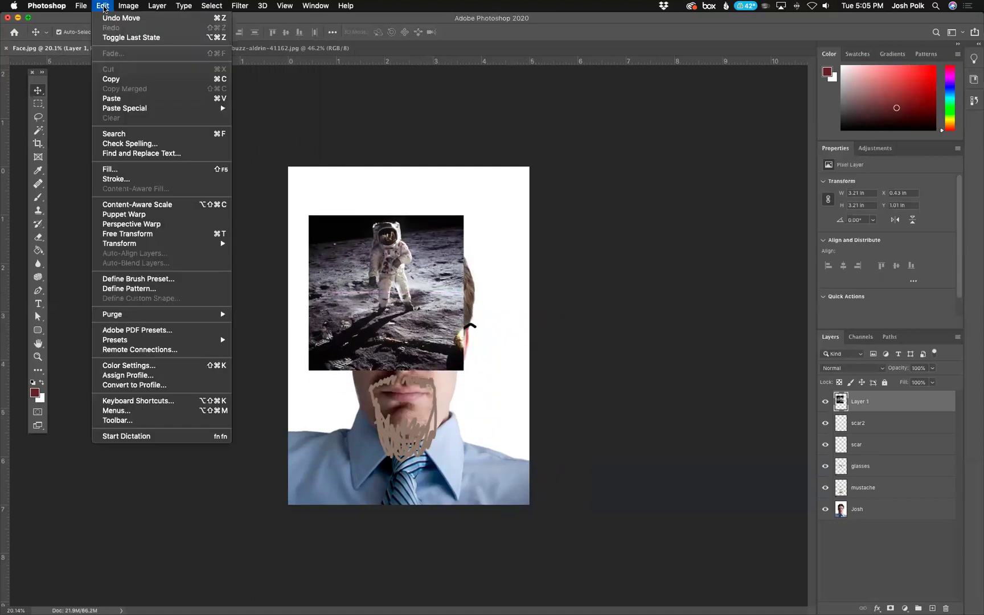
click(165, 234)
drag(464, 370, 626, 568)
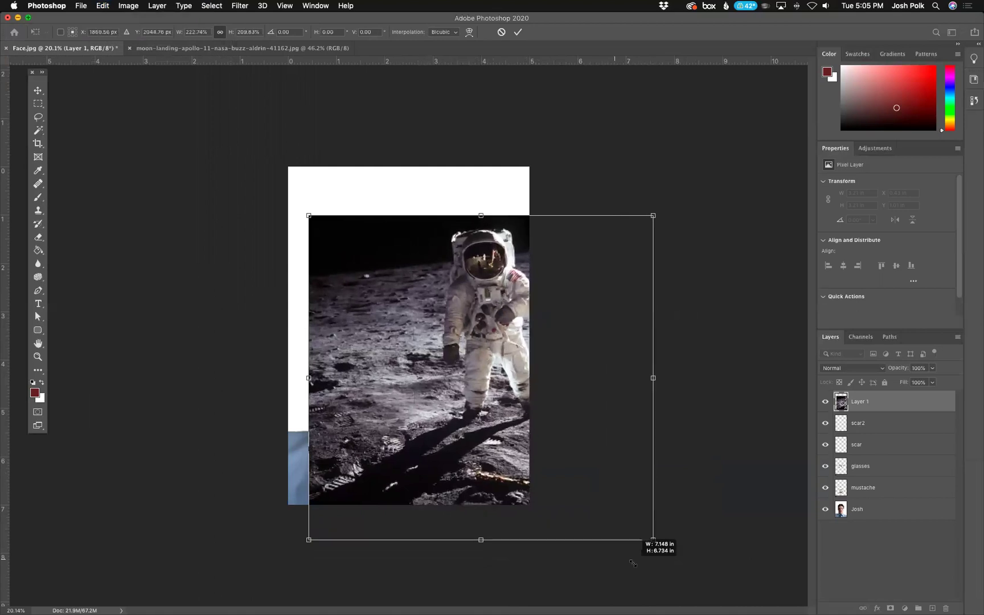
drag(465, 413, 361, 337)
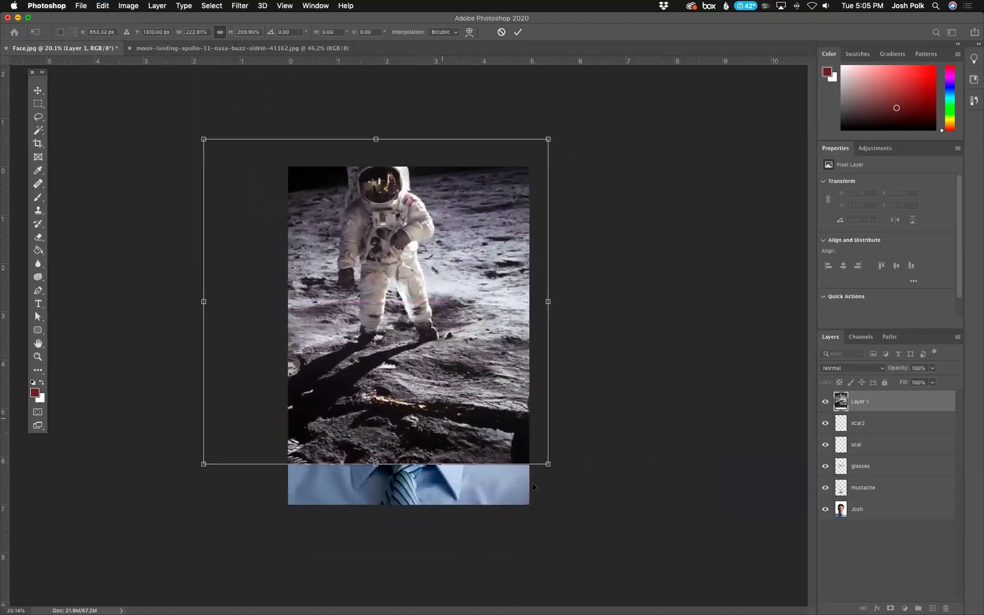
drag(548, 464, 615, 527)
drag(465, 430, 388, 435)
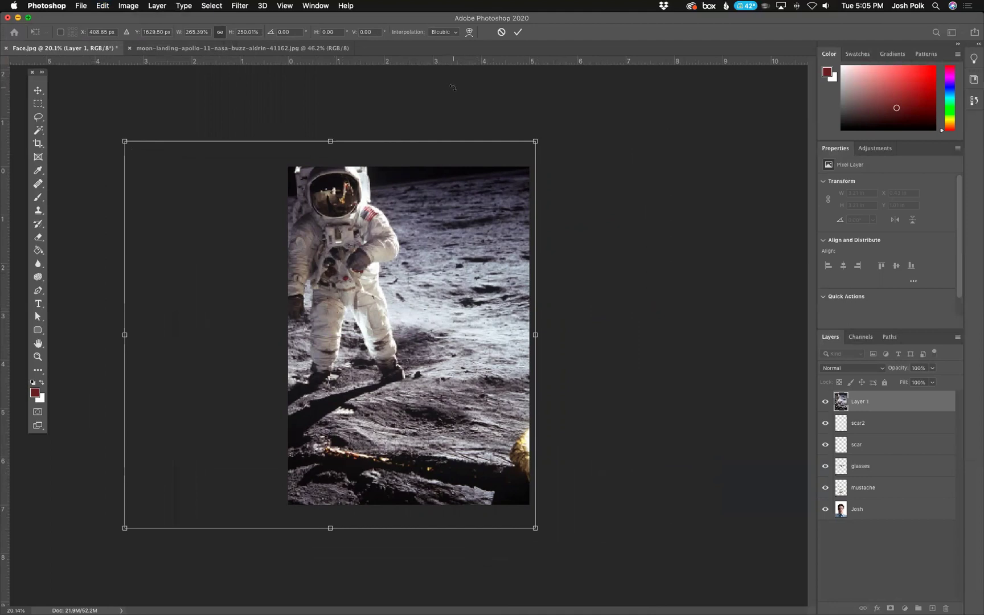
click(517, 32)
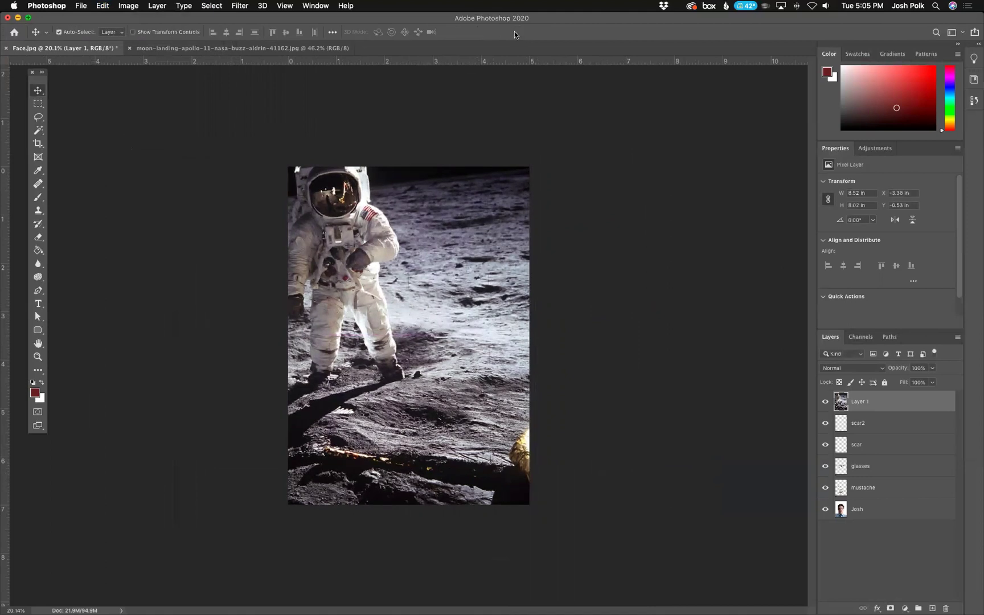
Rename the pasted astronaut layer "space background" and move it below the portrait layer at the end of the layer stack.
double_click(864, 402)
text(b)
text(pace background)
key(Return)
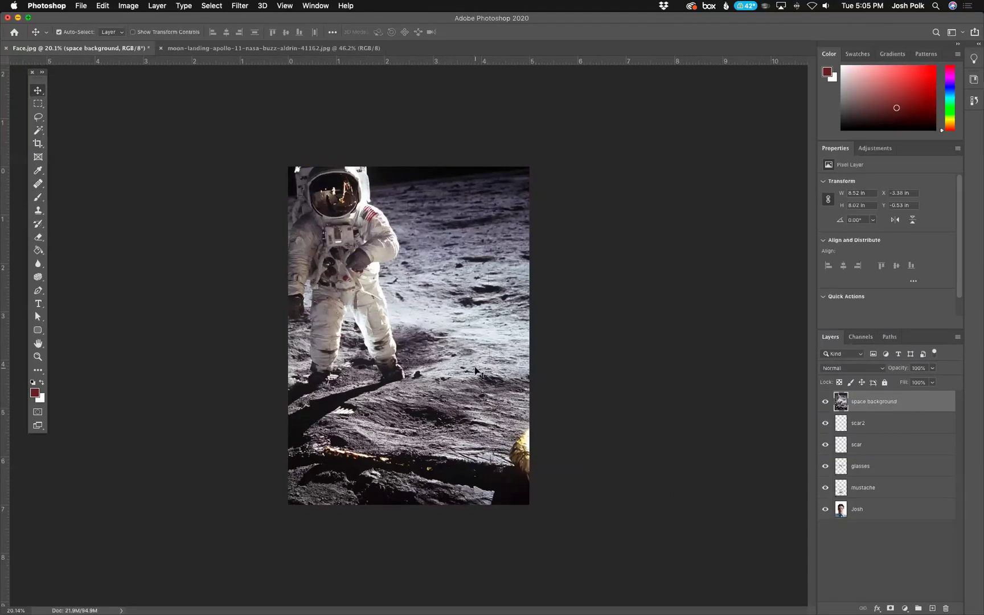
drag(907, 402, 902, 519)
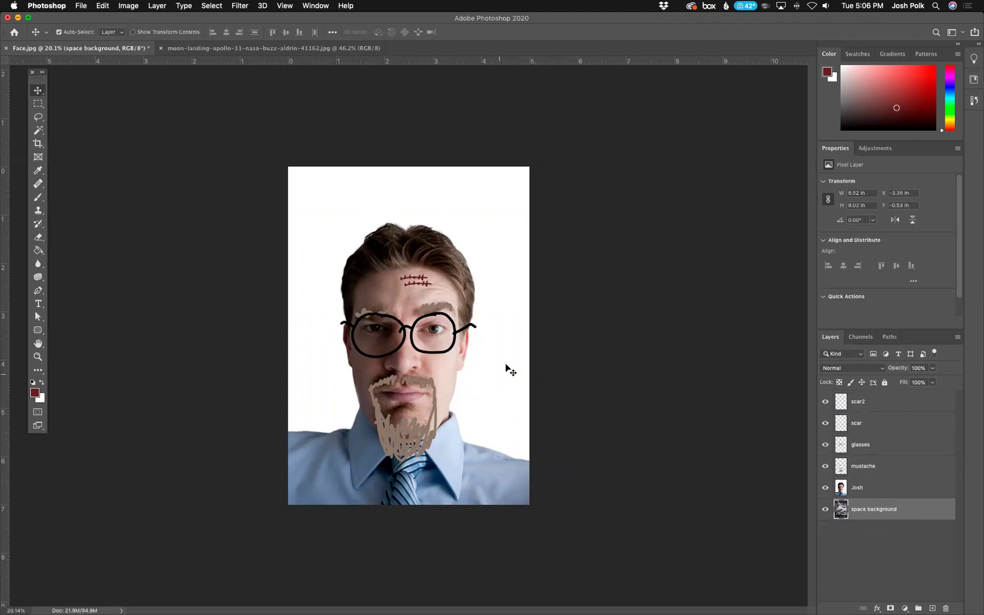
Erase the white backdrop around the head and shoulders on the portrait layer, using the Eraser at 250 px.
click(859, 490)
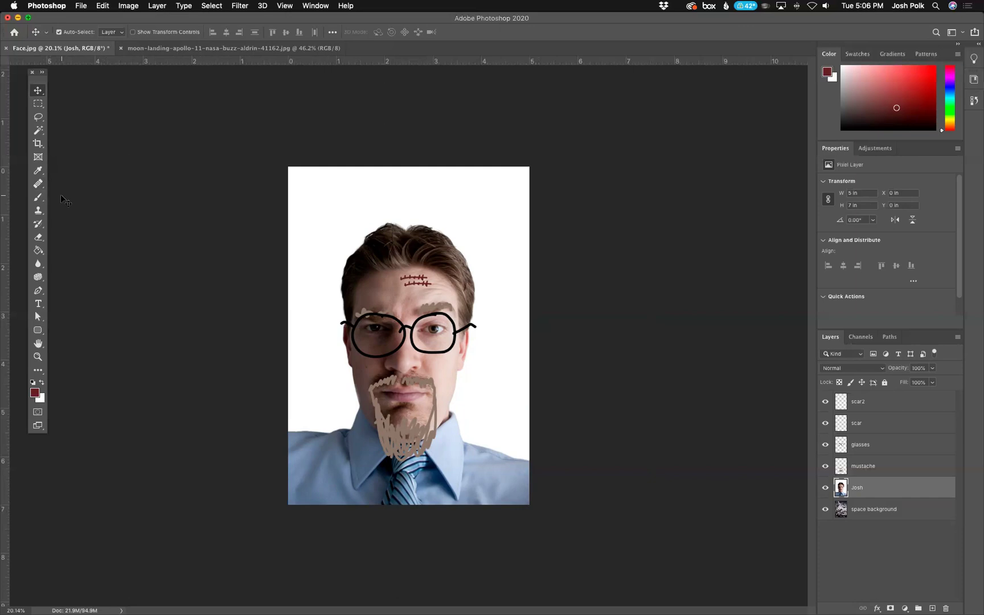
click(39, 238)
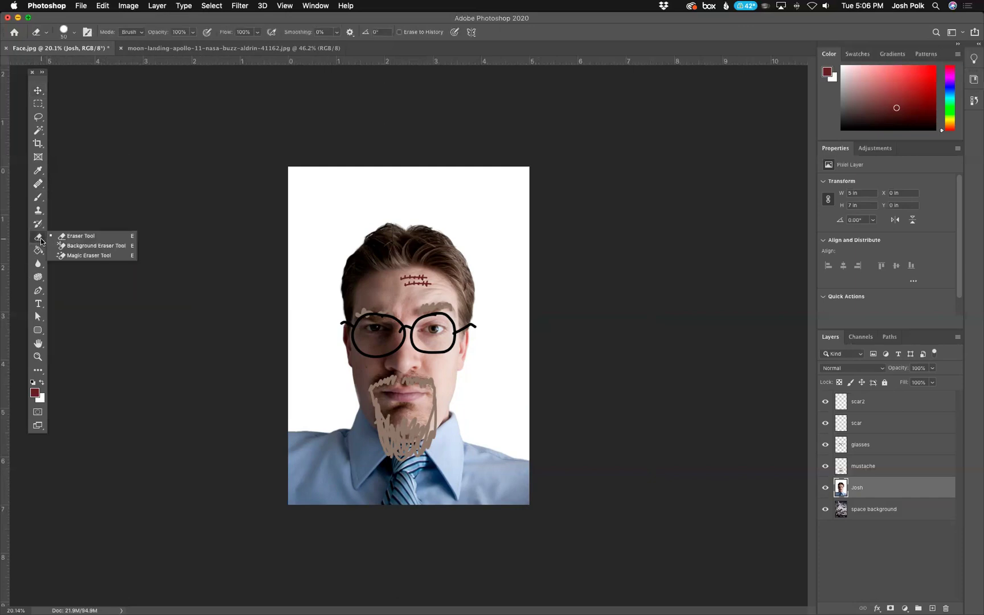
click(90, 239)
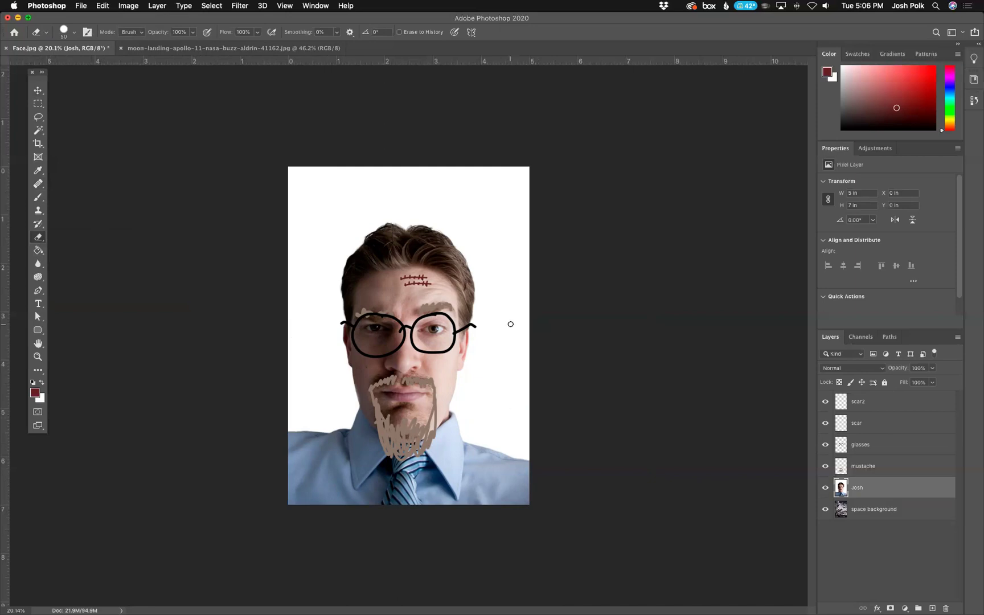
key(bracketright)
key(bracketright)
key(bracketright)
key(bracketright)
key(bracketright)
key(bracketright)
mouse_move(510, 326)
mouse_down()
mouse_move(514, 263)
mouse_move(521, 329)
mouse_move(531, 222)
mouse_move(523, 241)
mouse_move(516, 196)
mouse_move(513, 249)
mouse_move(493, 189)
mouse_move(504, 270)
mouse_move(490, 162)
mouse_move(515, 195)
mouse_move(499, 175)
mouse_move(288, 173)
mouse_move(281, 191)
mouse_move(471, 196)
mouse_move(348, 210)
mouse_move(422, 210)
mouse_move(479, 228)
mouse_move(477, 211)
mouse_move(499, 333)
mouse_move(484, 416)
mouse_move(538, 445)
mouse_move(506, 399)
mouse_move(512, 353)
mouse_move(517, 439)
mouse_move(529, 350)
mouse_move(492, 409)
mouse_move(477, 414)
mouse_move(492, 310)
mouse_up()
mouse_move(352, 206)
mouse_down()
mouse_move(321, 261)
mouse_move(325, 388)
mouse_move(335, 409)
mouse_move(283, 414)
mouse_move(299, 412)
mouse_move(324, 352)
mouse_move(293, 388)
mouse_move(294, 303)
mouse_move(316, 264)
mouse_move(302, 364)
mouse_move(339, 186)
mouse_move(297, 261)
mouse_move(291, 208)
mouse_move(280, 257)
mouse_move(360, 190)
mouse_move(282, 197)
mouse_move(307, 193)
mouse_move(317, 205)
mouse_move(311, 217)
mouse_move(368, 213)
mouse_move(344, 224)
mouse_up()
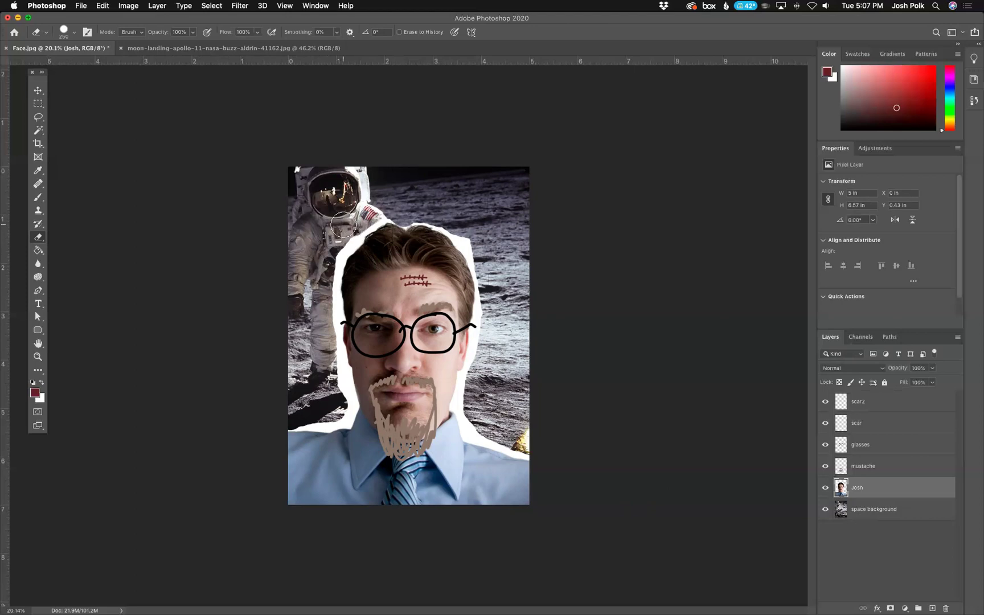
Magnify the head to 66.7% and examine the leftover white edge around the hair.
click(38, 356)
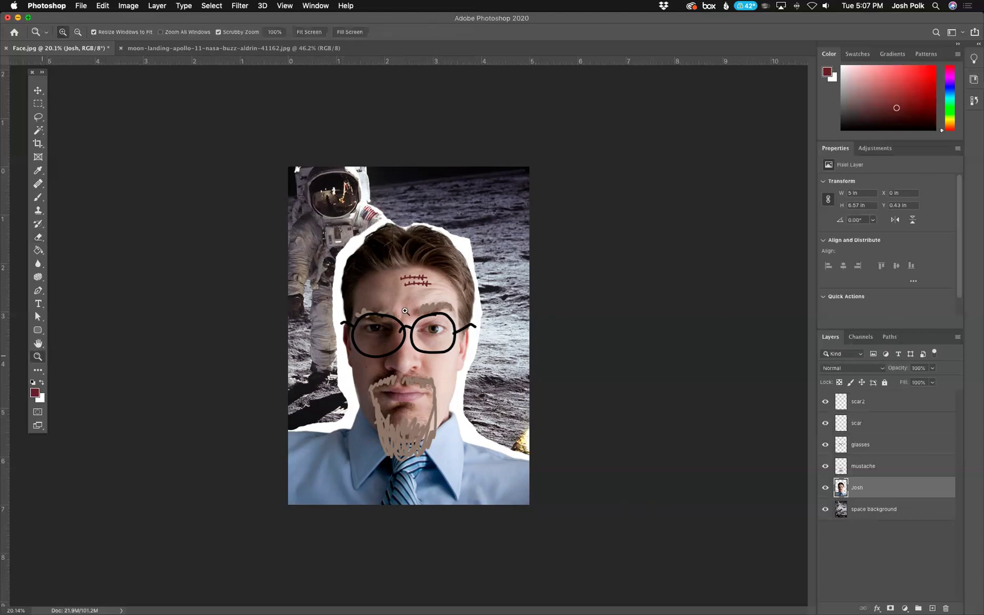
key(super+equal)
click(451, 267)
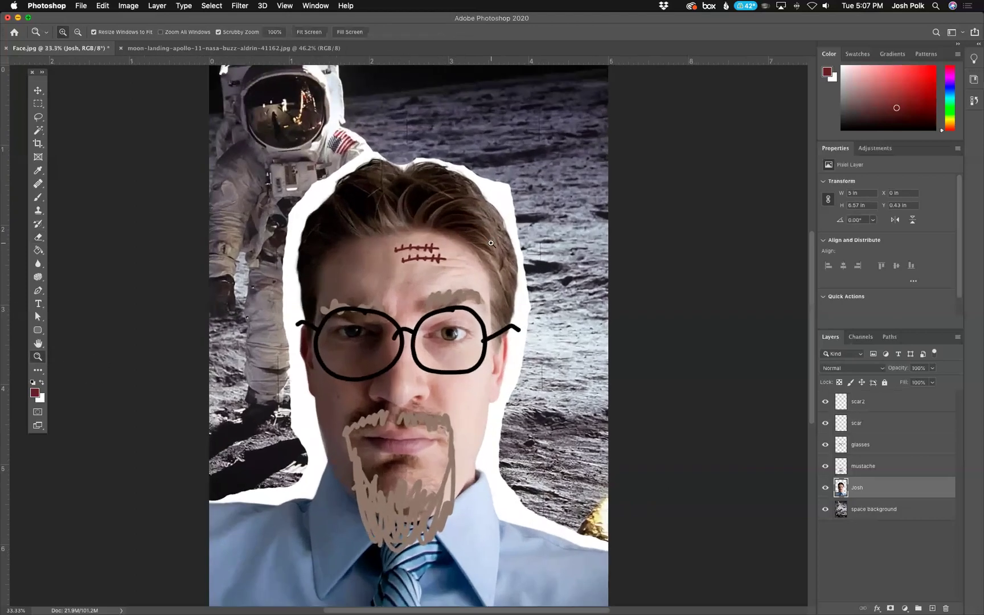
click(451, 205)
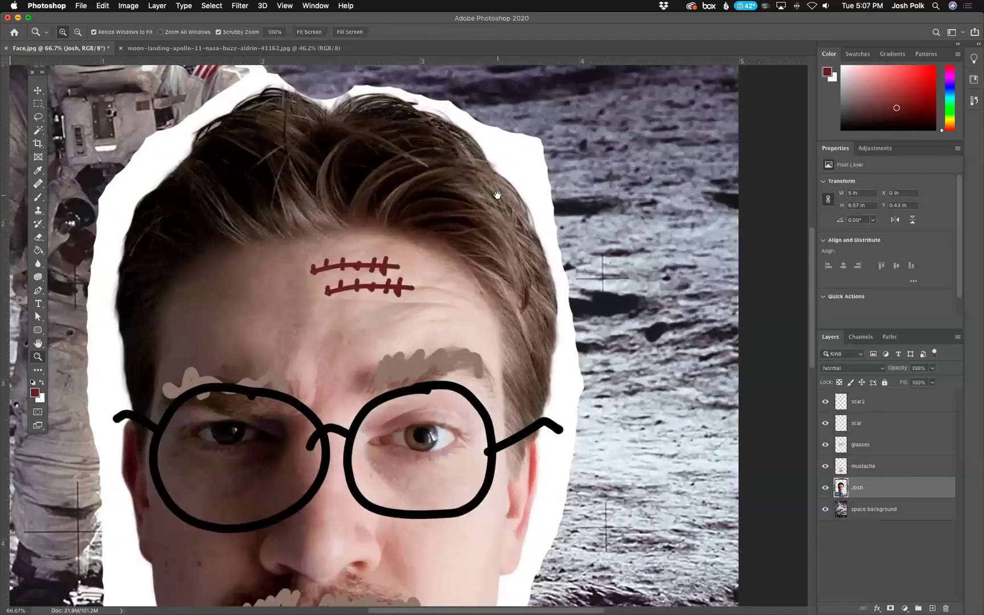
drag(529, 154, 517, 88)
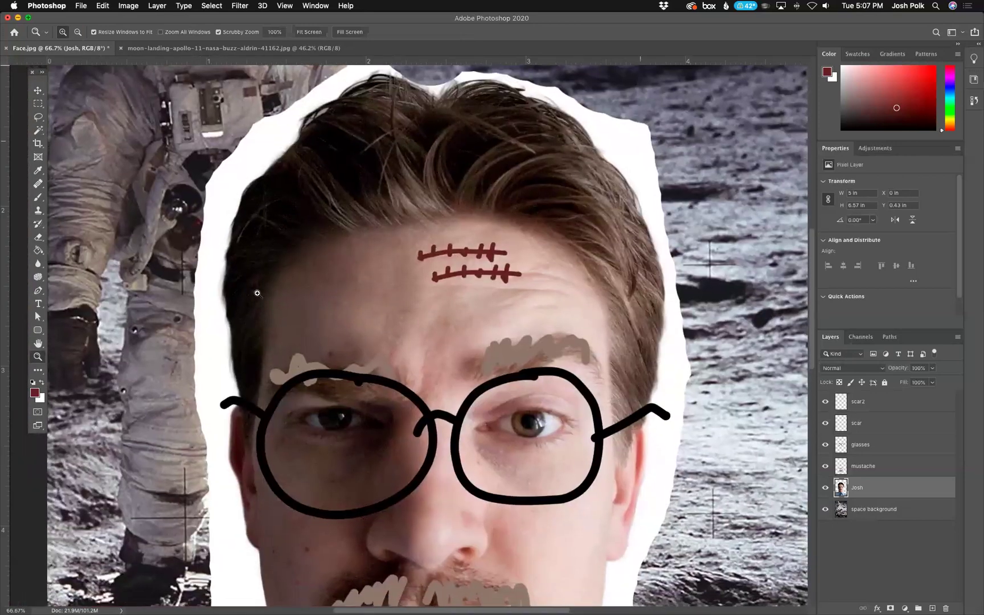
click(38, 344)
drag(475, 265, 464, 252)
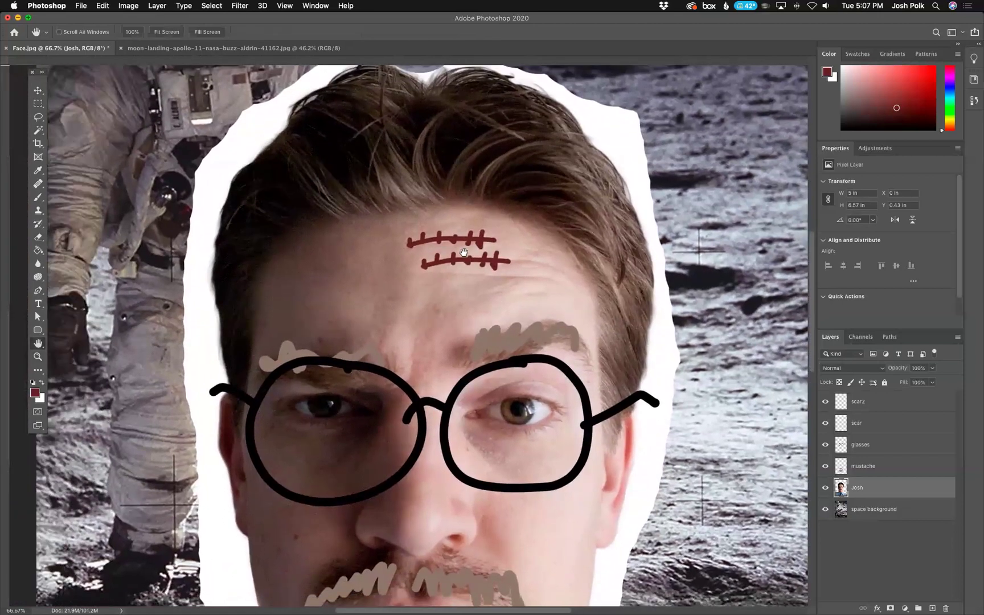
click(38, 356)
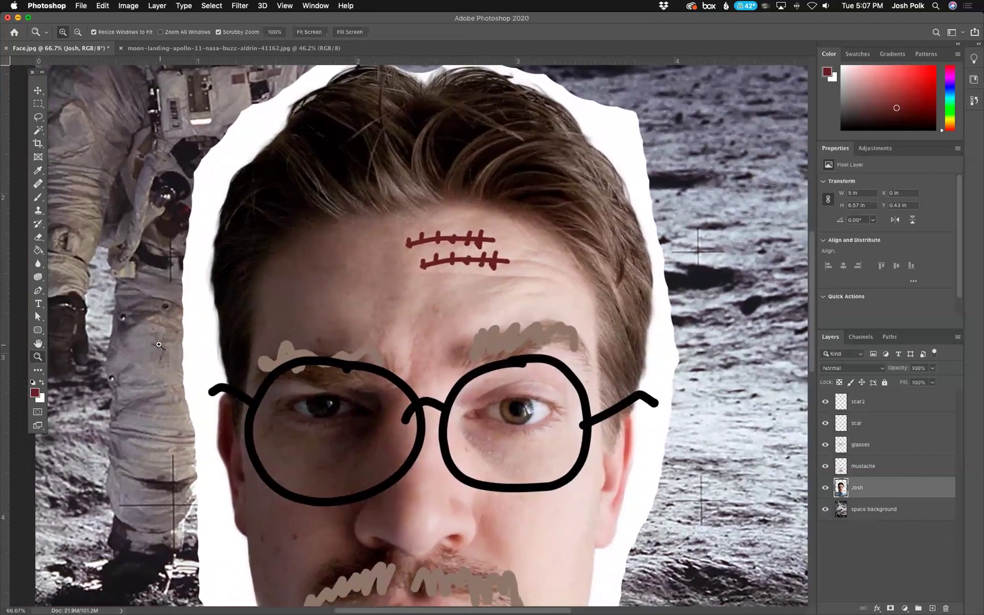
click(77, 32)
click(62, 33)
Try erasing the portrait's white edge at the forehead with the 250 px Eraser, and undo the stroke.
click(39, 239)
mouse_move(648, 262)
mouse_down()
mouse_move(513, 277)
mouse_move(547, 285)
mouse_up()
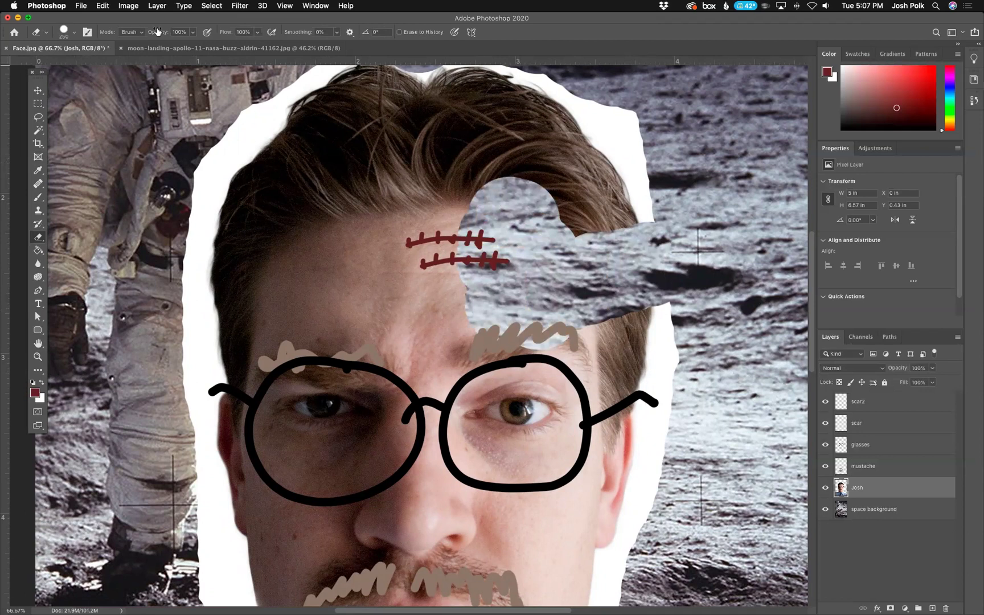
click(105, 6)
click(117, 21)
Reduce the Eraser to 70 px and erase the white edge along the hair and the right side of the face.
key(bracketleft)
key(bracketleft)
key(bracketleft)
key(bracketleft)
key(bracketleft)
key(bracketleft)
key(bracketleft)
key(bracketleft)
mouse_move(631, 115)
mouse_down()
mouse_move(651, 143)
mouse_move(616, 110)
mouse_move(599, 112)
mouse_move(637, 178)
mouse_move(667, 291)
mouse_move(651, 188)
mouse_move(629, 130)
mouse_move(628, 154)
mouse_move(601, 136)
mouse_move(568, 86)
mouse_move(615, 149)
mouse_move(598, 127)
mouse_up()
scroll(597, 127, up, 1)
mouse_move(671, 313)
mouse_down()
mouse_move(661, 294)
mouse_move(659, 390)
mouse_move(659, 364)
mouse_up()
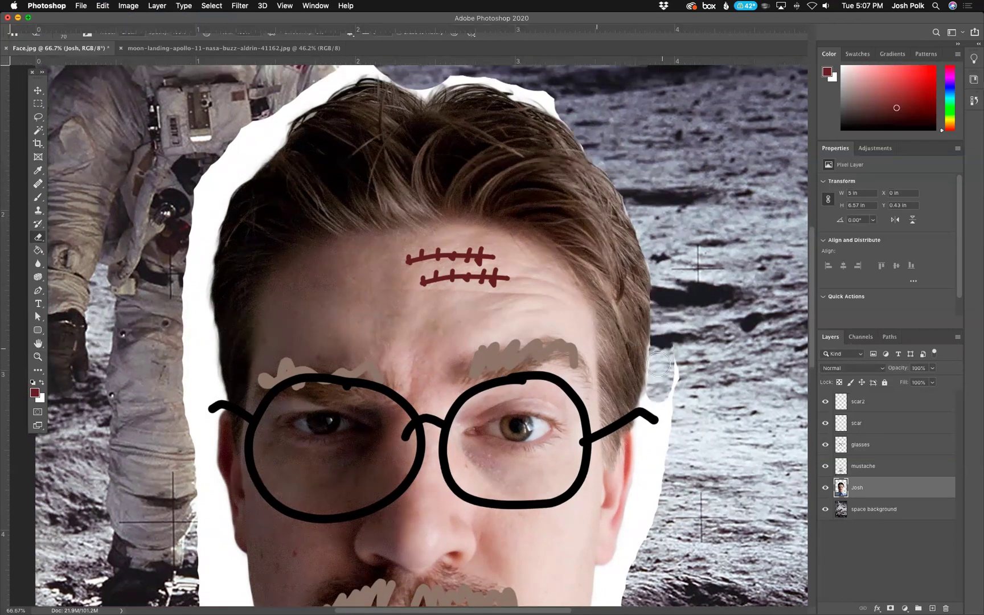
scroll(655, 208, down, 5)
mouse_move(655, 209)
mouse_down()
mouse_move(646, 273)
mouse_move(642, 214)
mouse_move(642, 266)
mouse_move(619, 257)
mouse_move(637, 291)
mouse_move(619, 270)
mouse_move(608, 300)
mouse_move(619, 318)
mouse_move(634, 289)
mouse_move(601, 408)
mouse_move(644, 348)
mouse_move(605, 440)
mouse_move(603, 402)
mouse_move(590, 436)
mouse_up()
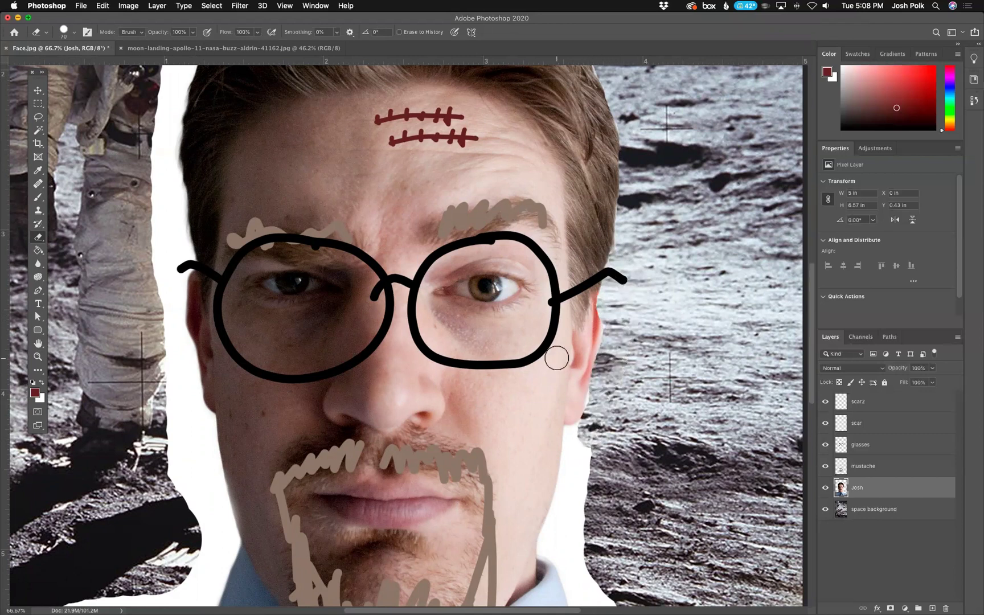
scroll(408, 276, down, 10)
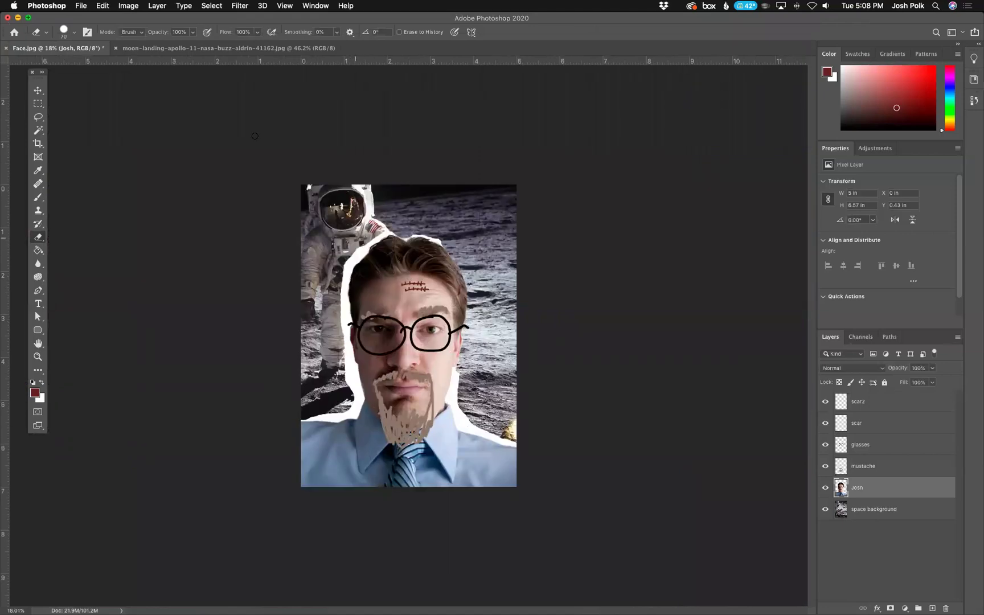
Examine the save options for cloud documents and for the computer, and dismiss them without saving.
click(82, 5)
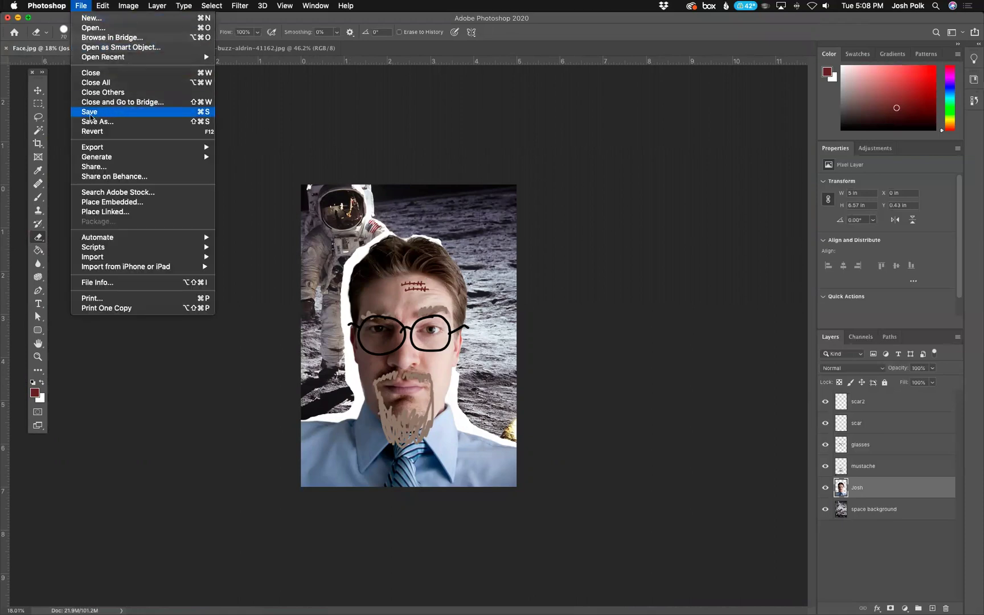
click(90, 112)
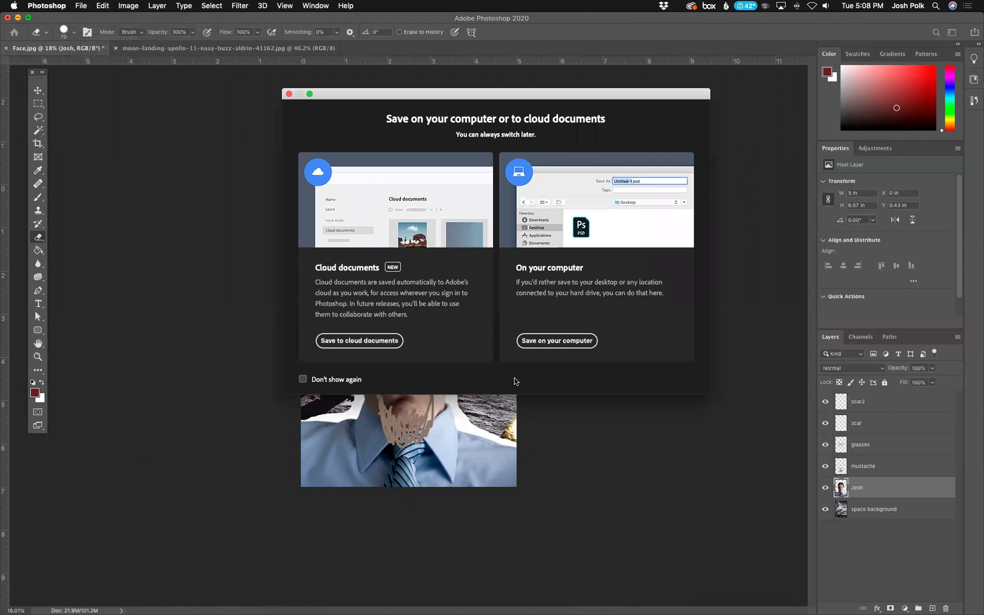
drag(546, 95, 537, 97)
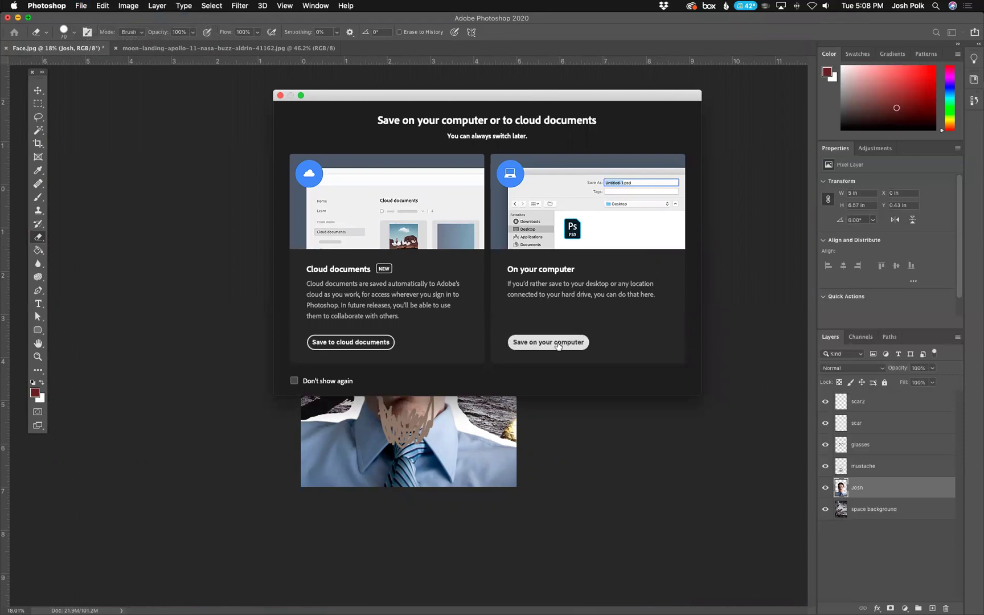
drag(559, 99, 551, 105)
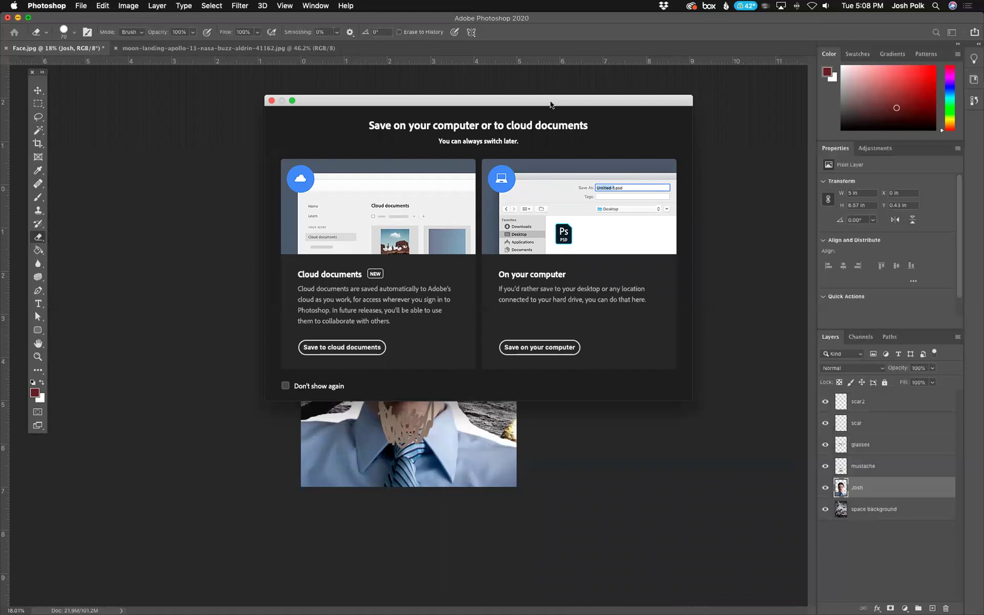
click(271, 101)
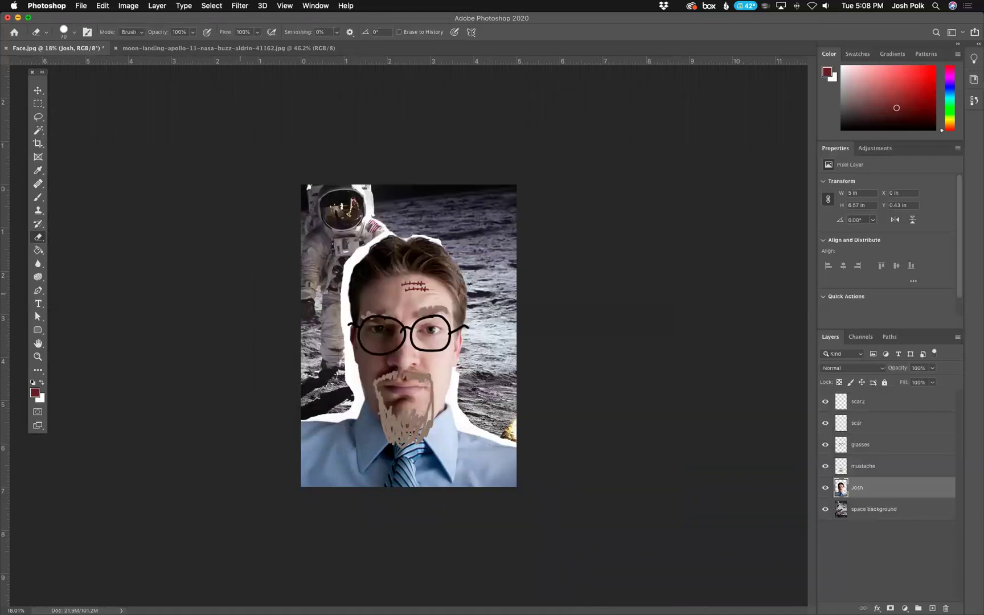
Erase the leftover white edge beside the neck and above the right shoulder, and switch to the Move tool.
mouse_move(454, 385)
mouse_down()
mouse_move(464, 428)
mouse_move(520, 445)
mouse_move(452, 422)
mouse_move(455, 408)
mouse_move(460, 420)
mouse_move(451, 404)
mouse_move(470, 430)
mouse_up()
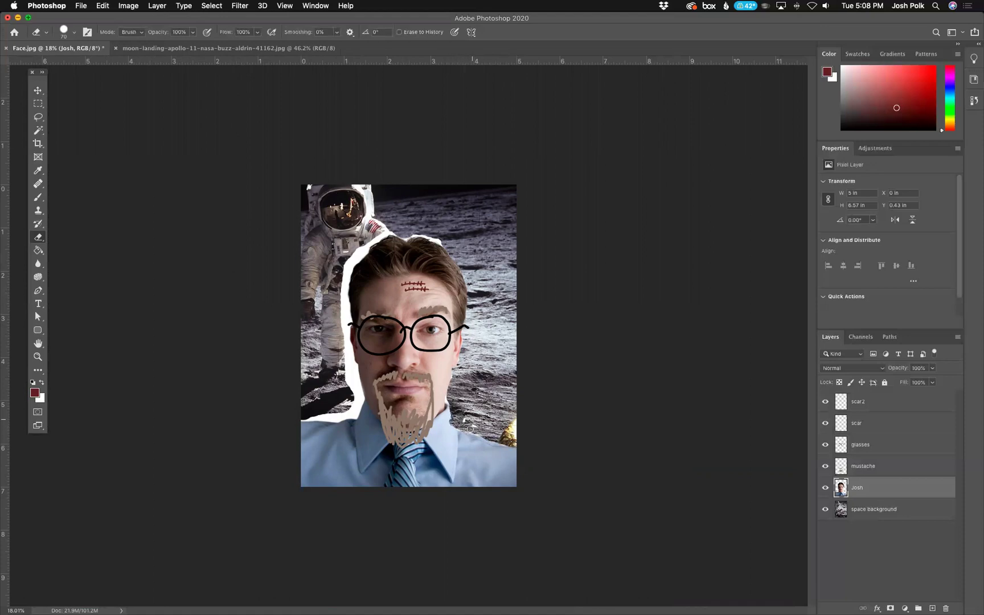
click(38, 90)
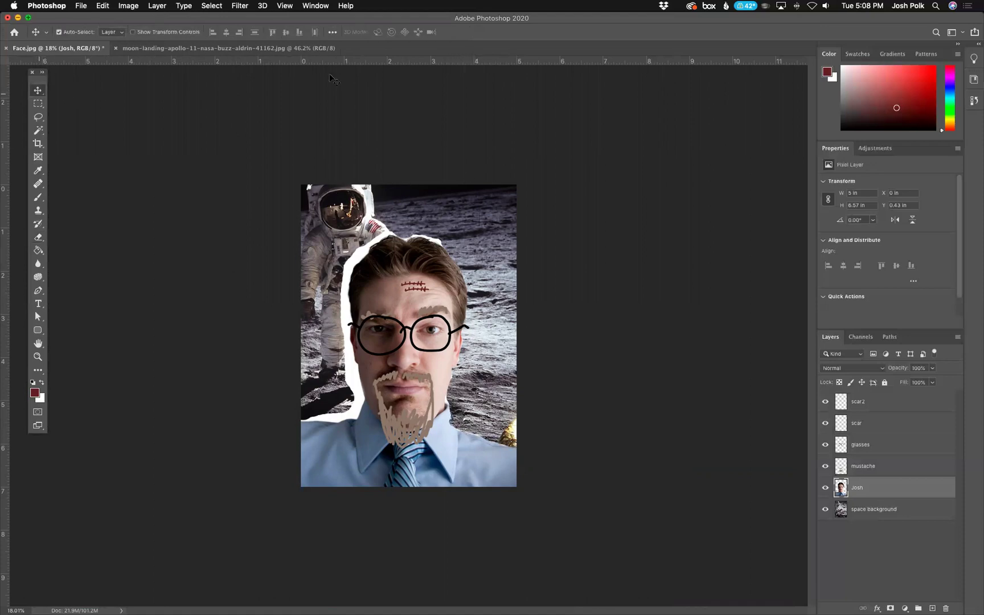